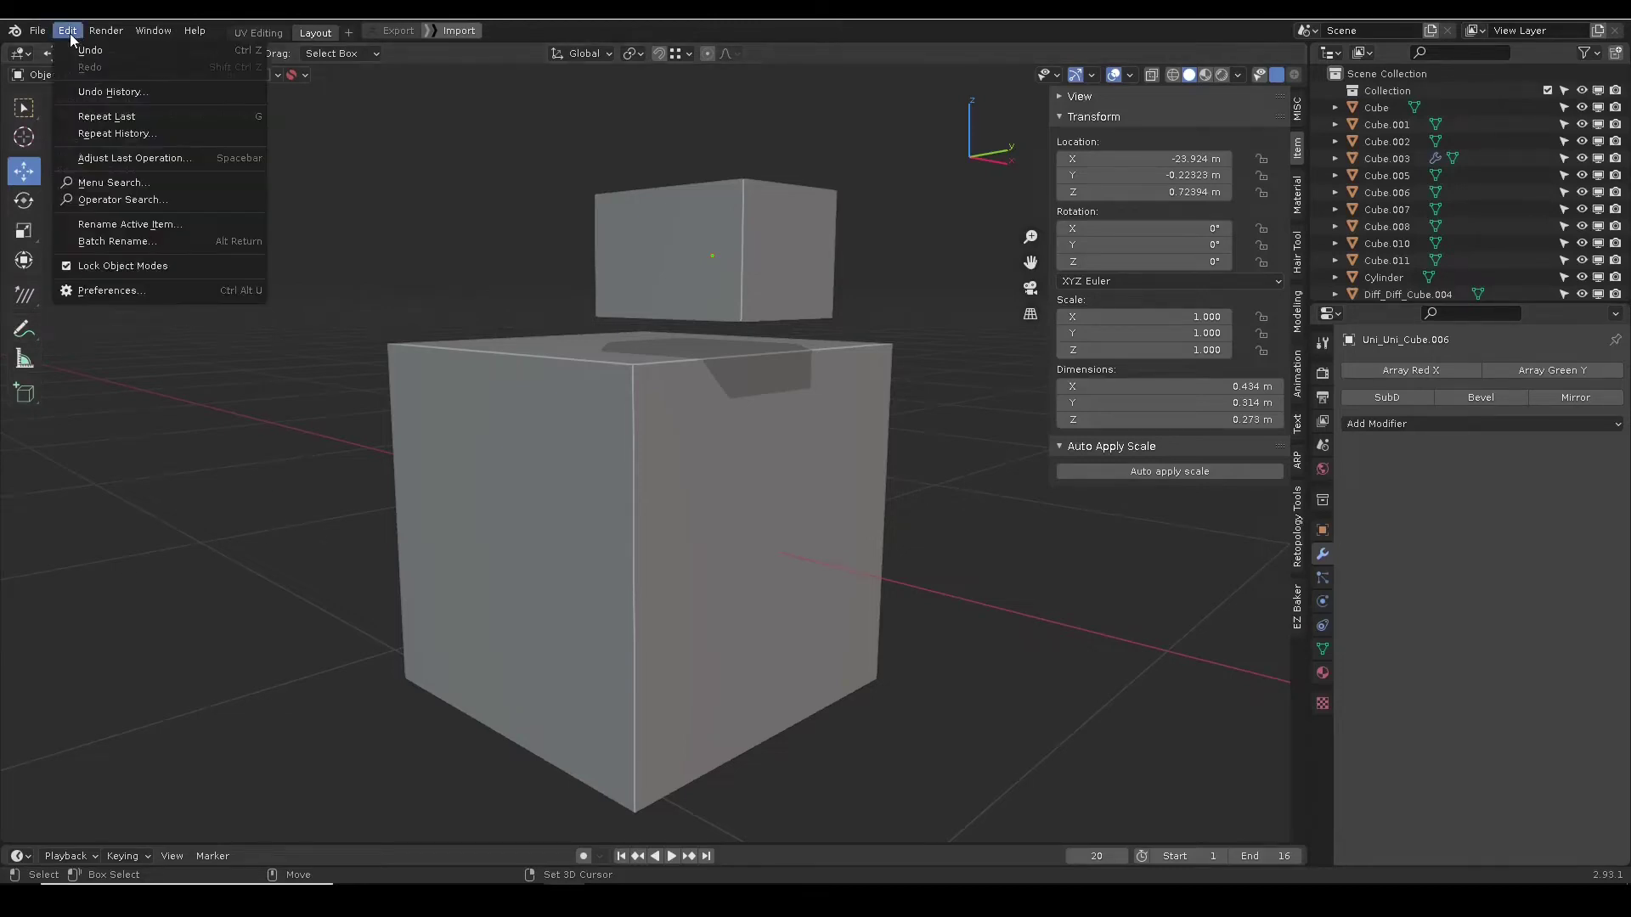
- Install the Handy Toolset add-on from Handy Toolset 1.0.zip, enable it and close the preferences
{"action": "left_click", "coordinate": [126, 288]}
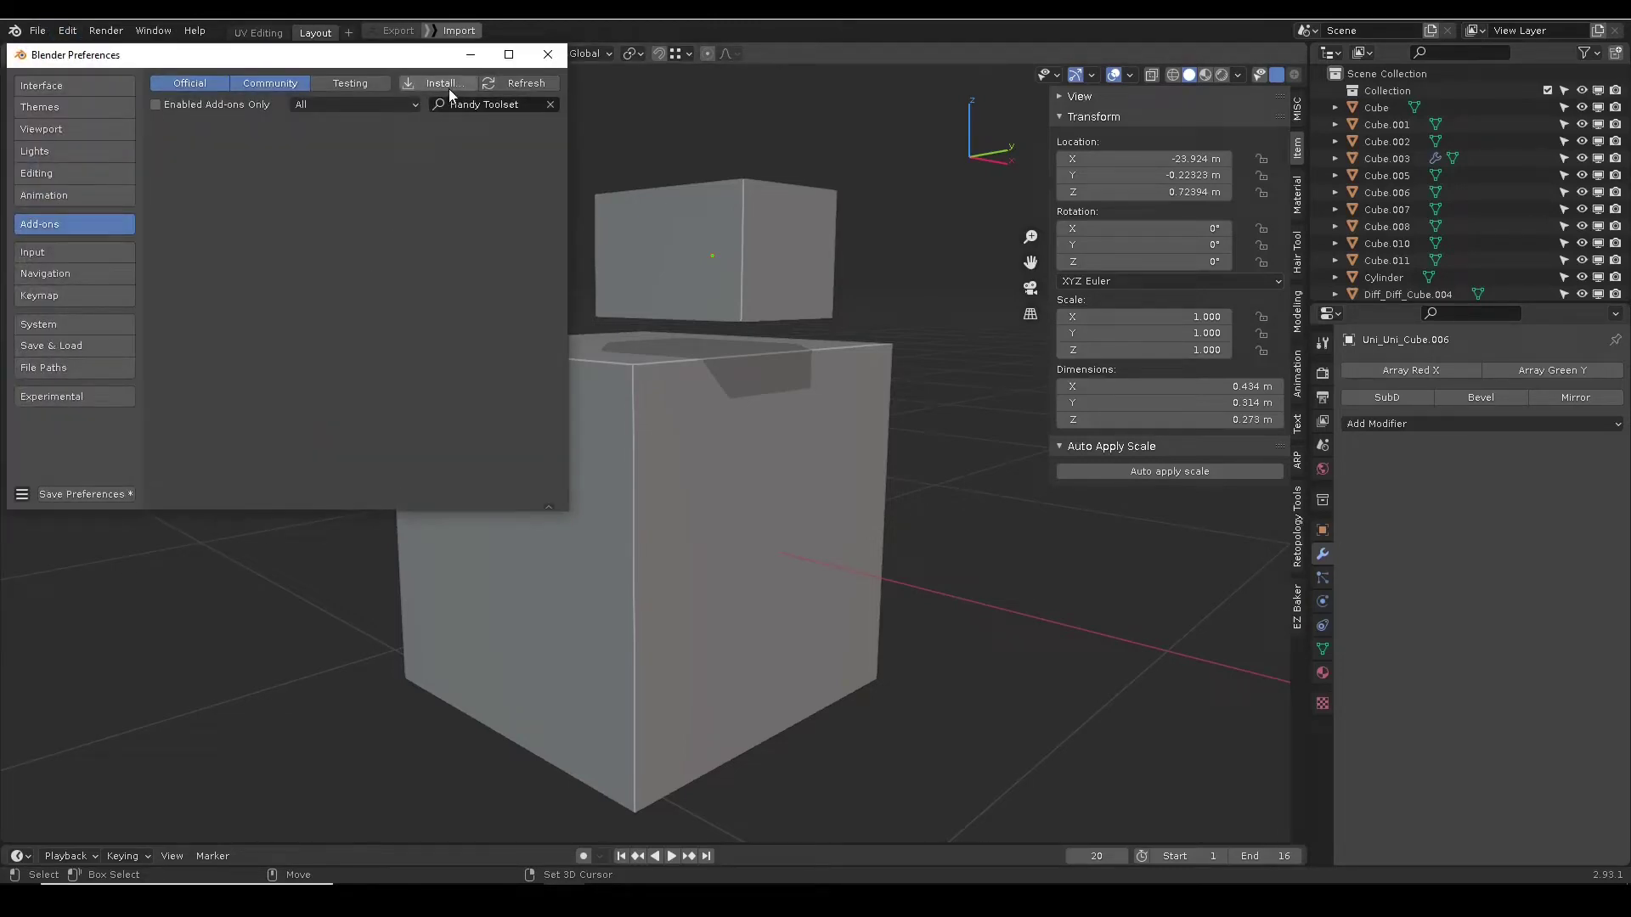
{"action": "left_click", "coordinate": [449, 91]}
{"action": "double_click", "coordinate": [318, 93]}
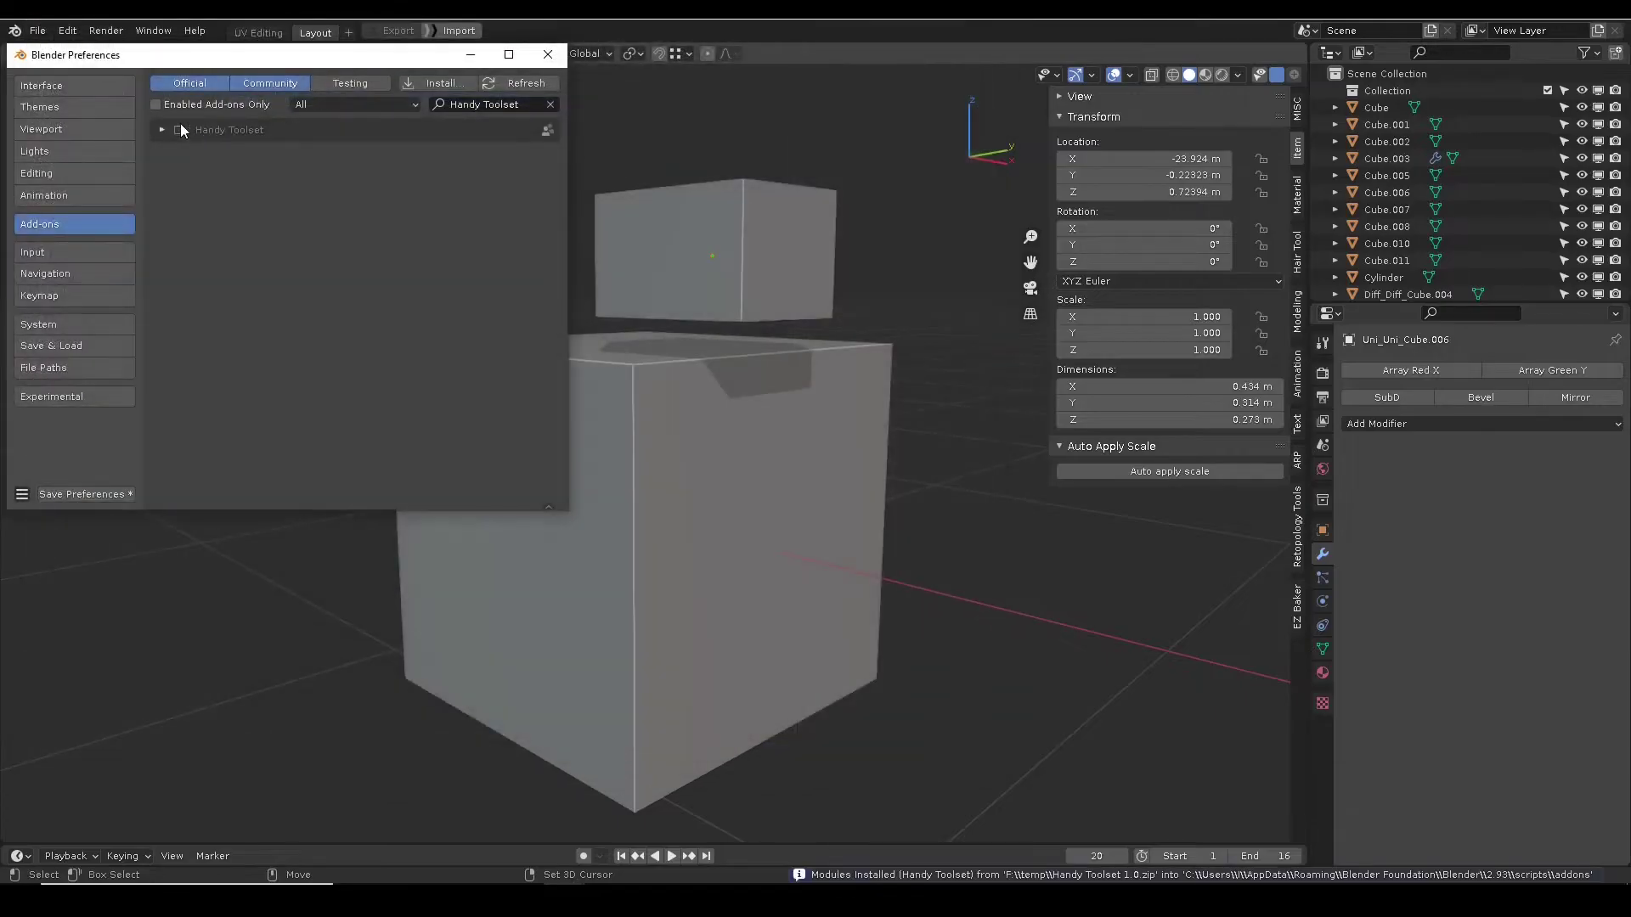
{"action": "left_click", "coordinate": [179, 130]}
{"action": "left_click", "coordinate": [548, 53]}
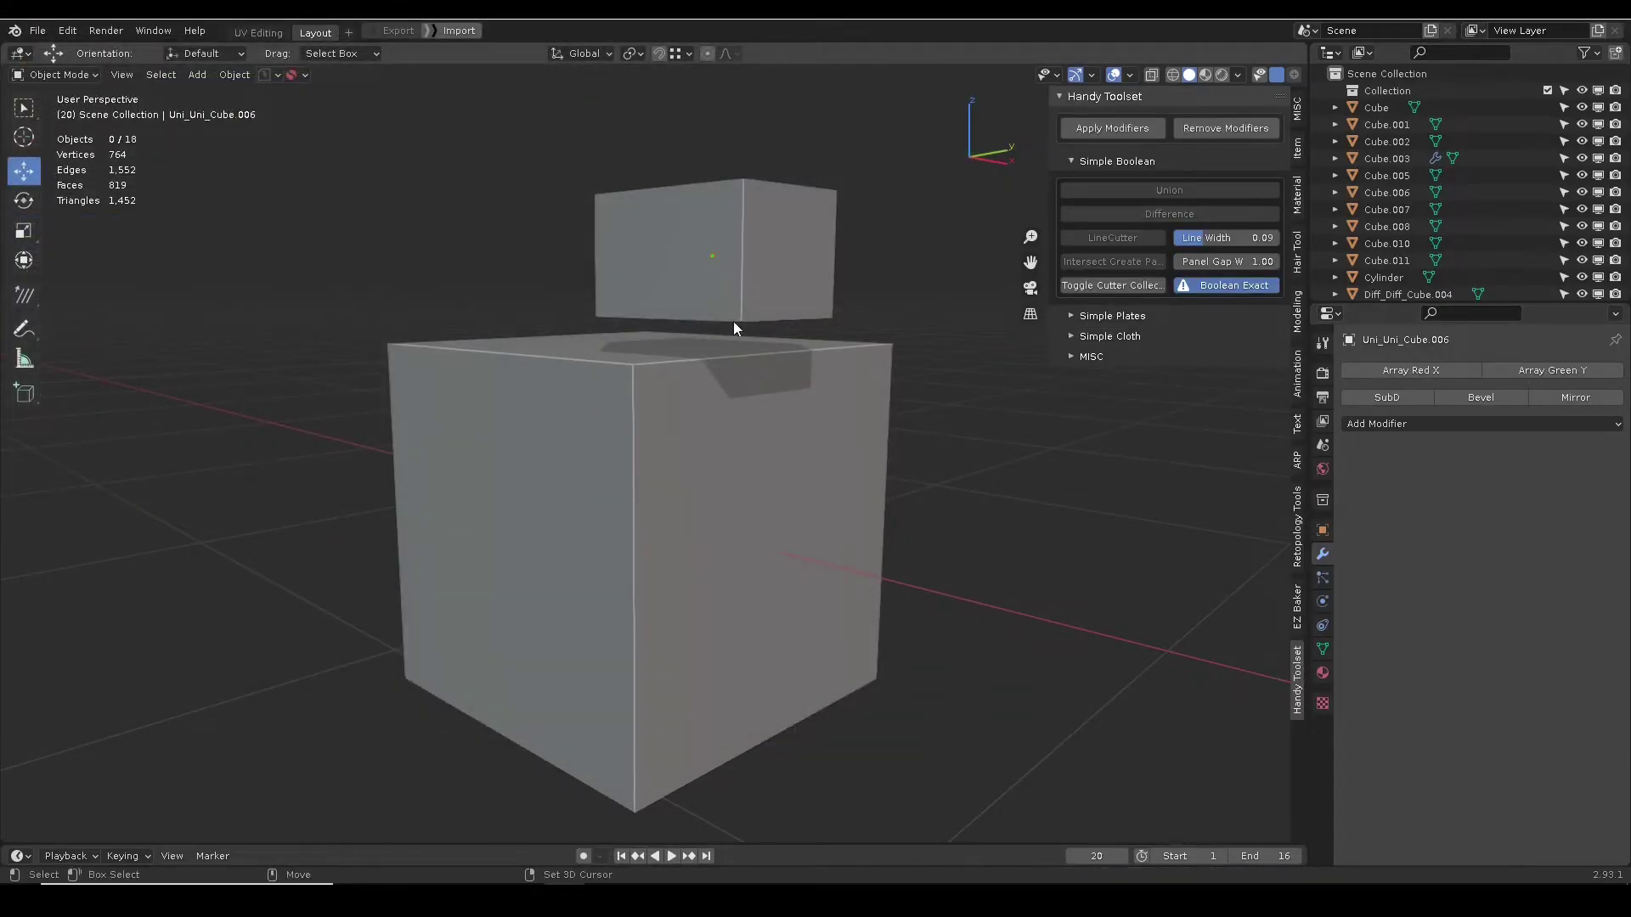
- Lower the small box into the upper edge of the large cube and join them with a Handy Toolset Union
{"action": "middle_click_drag", "start_coordinate": [650, 323], "coordinate": [704, 311]}
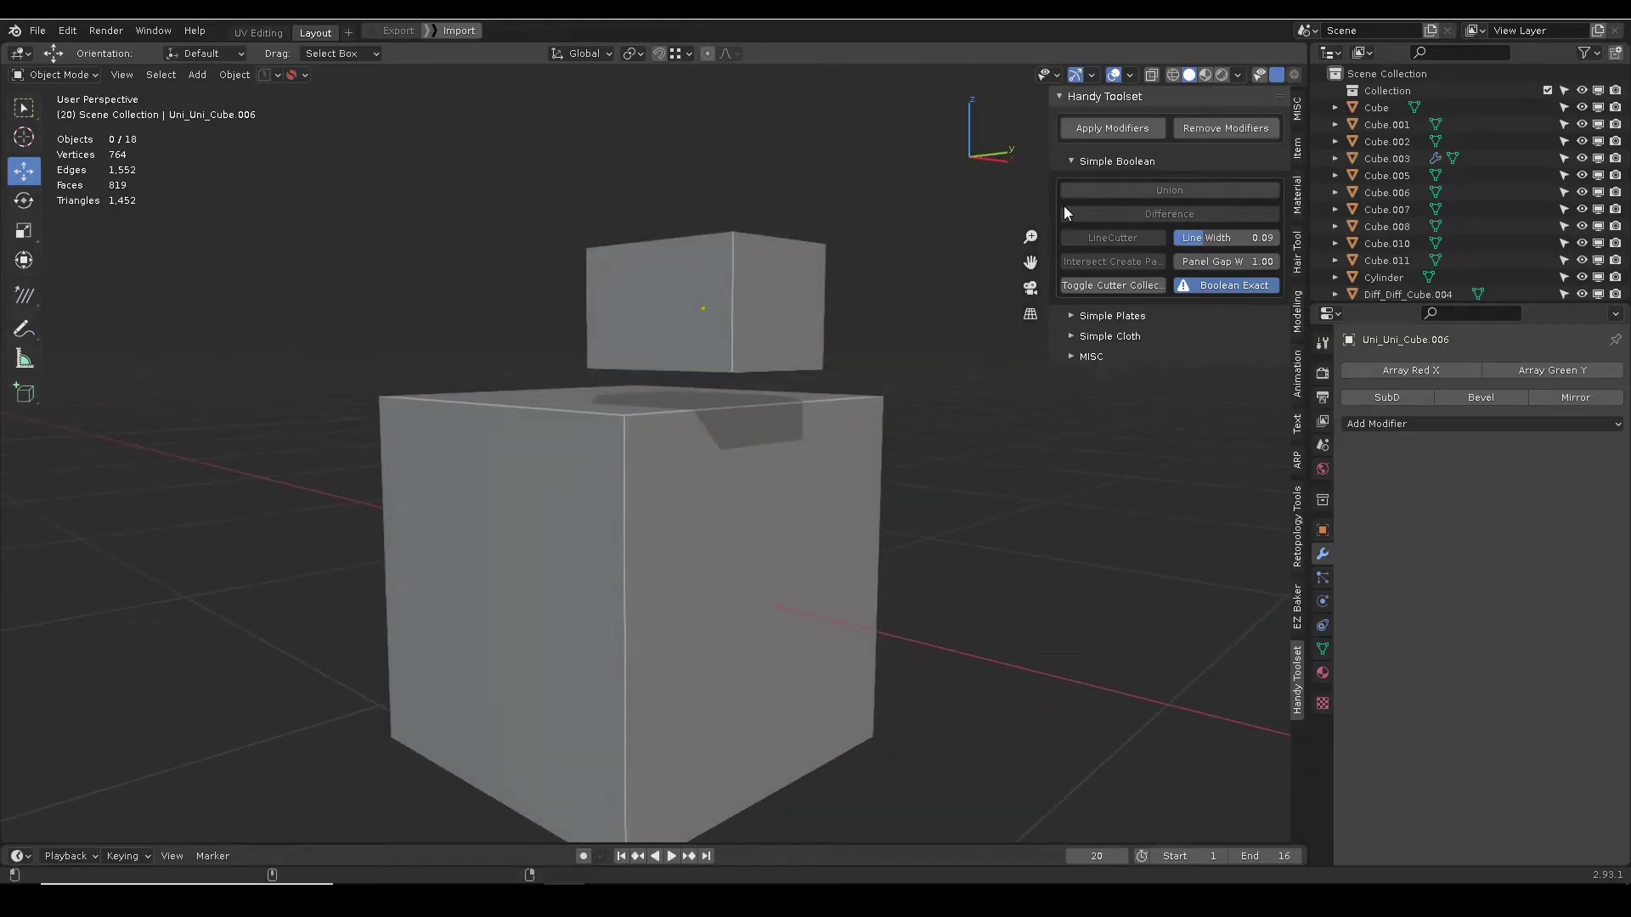
{"action": "left_click", "coordinate": [732, 298]}
{"action": "left_click_drag", "start_coordinate": [702, 207], "coordinate": [703, 318]}
{"action": "left_click", "coordinate": [742, 563], "text": "shift"}
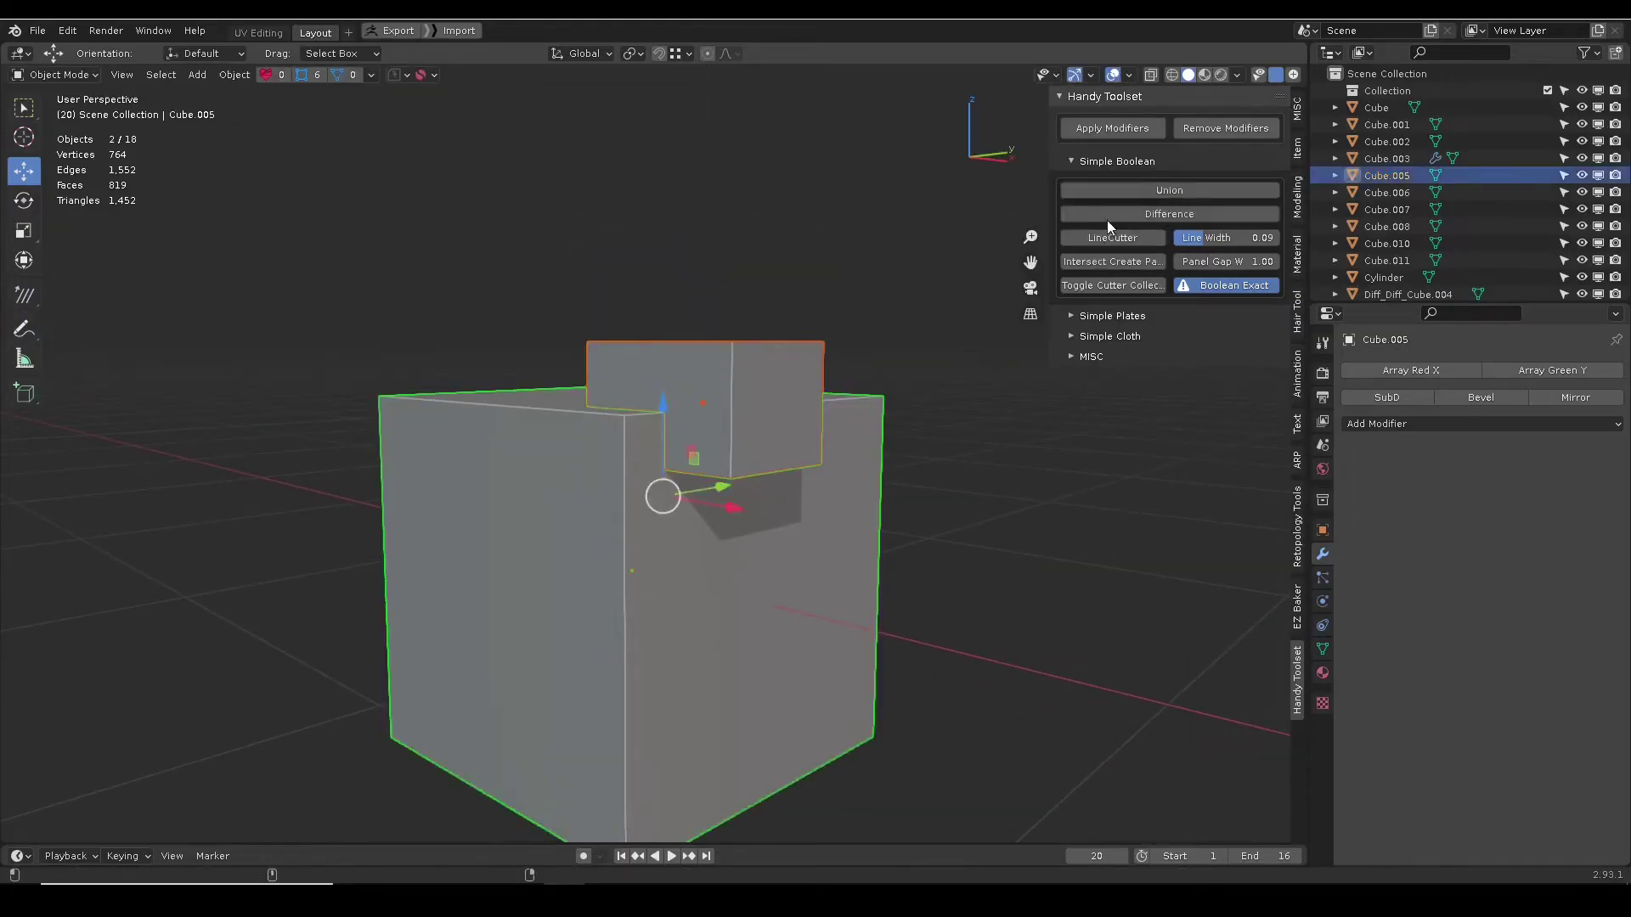
{"action": "left_click", "coordinate": [1089, 192]}
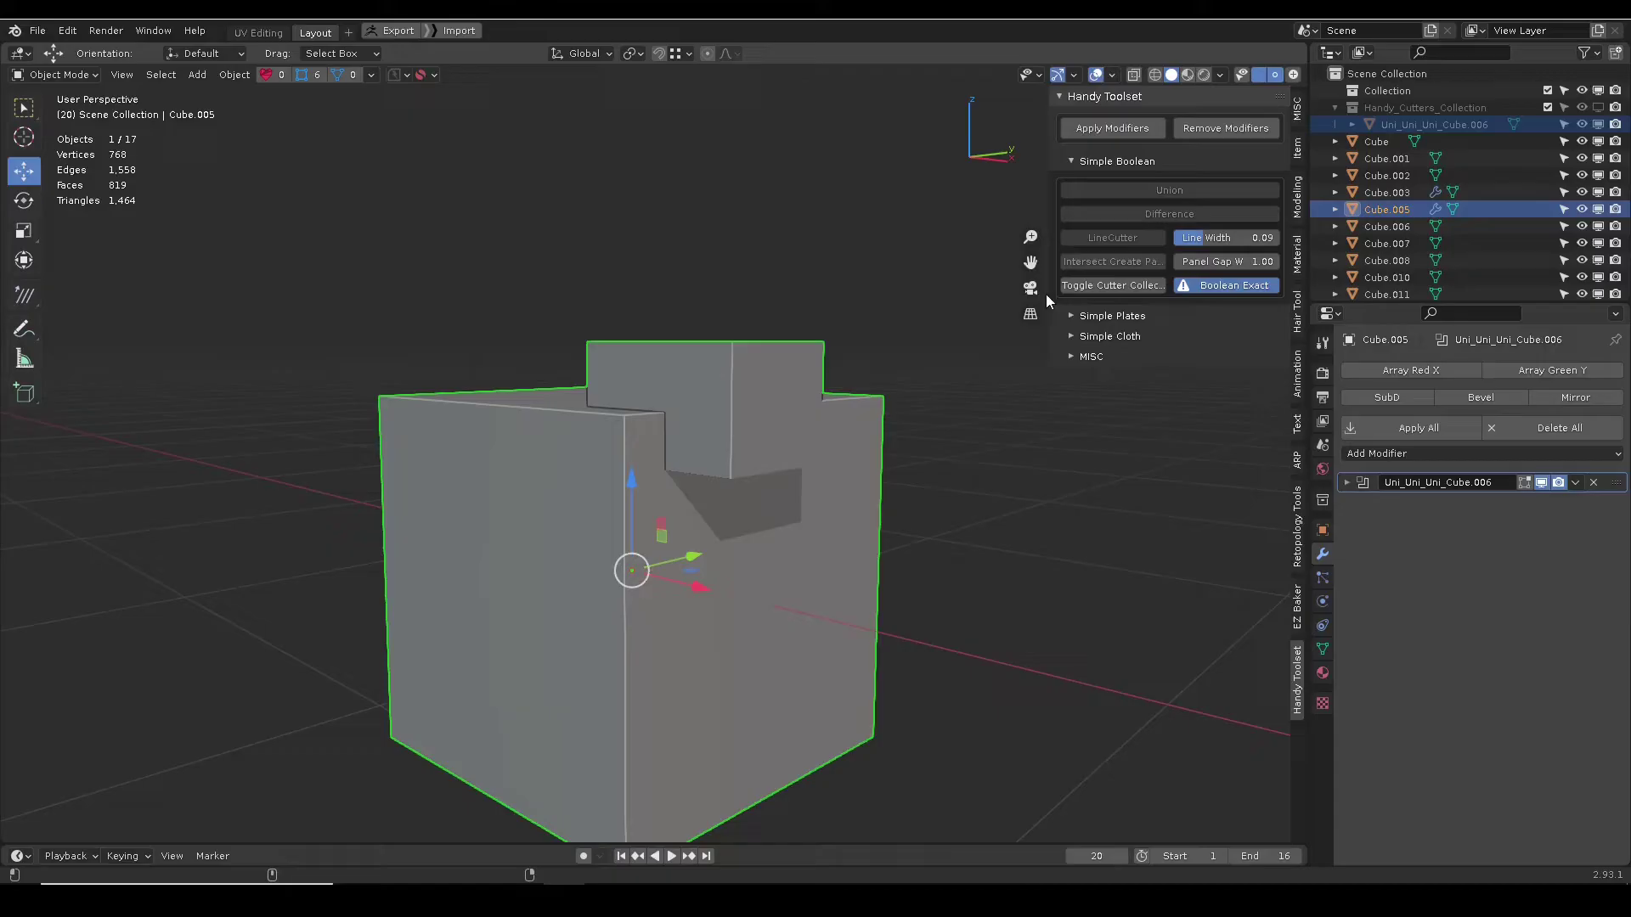
- On the next cube, lower the box above it into the upper edge and cut a notch with Difference
{"action": "middle_click_drag", "start_coordinate": [858, 476], "coordinate": [792, 507]}
{"action": "scroll", "coordinate": [589, 379], "scroll_direction": "down", "scroll_amount": 6}
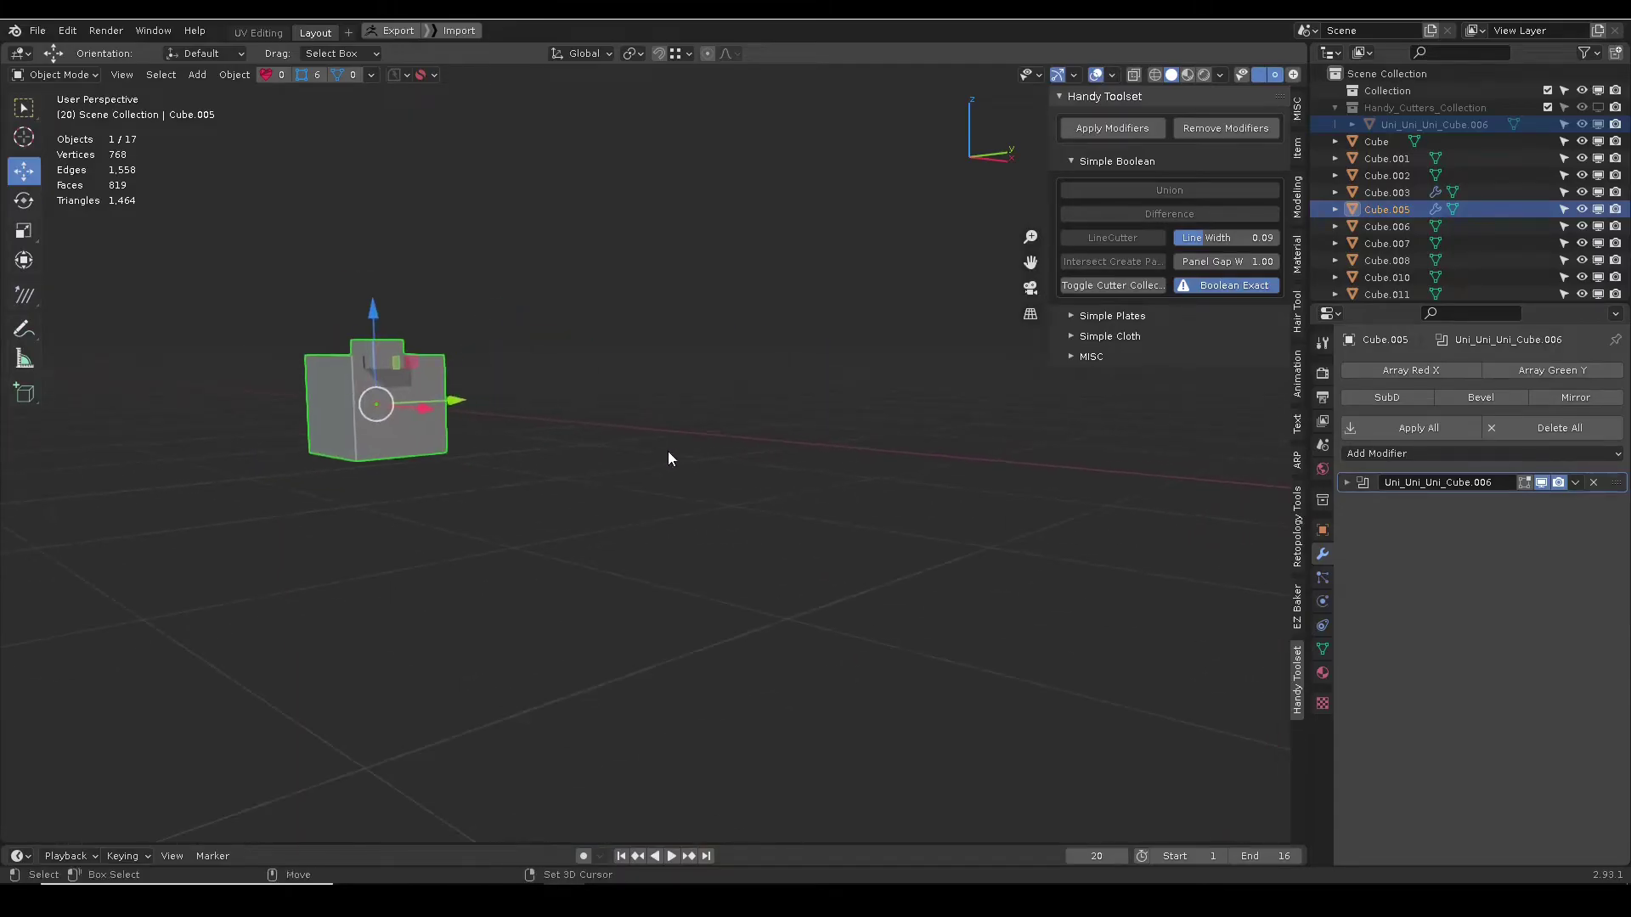
{"action": "key", "text": "w"}
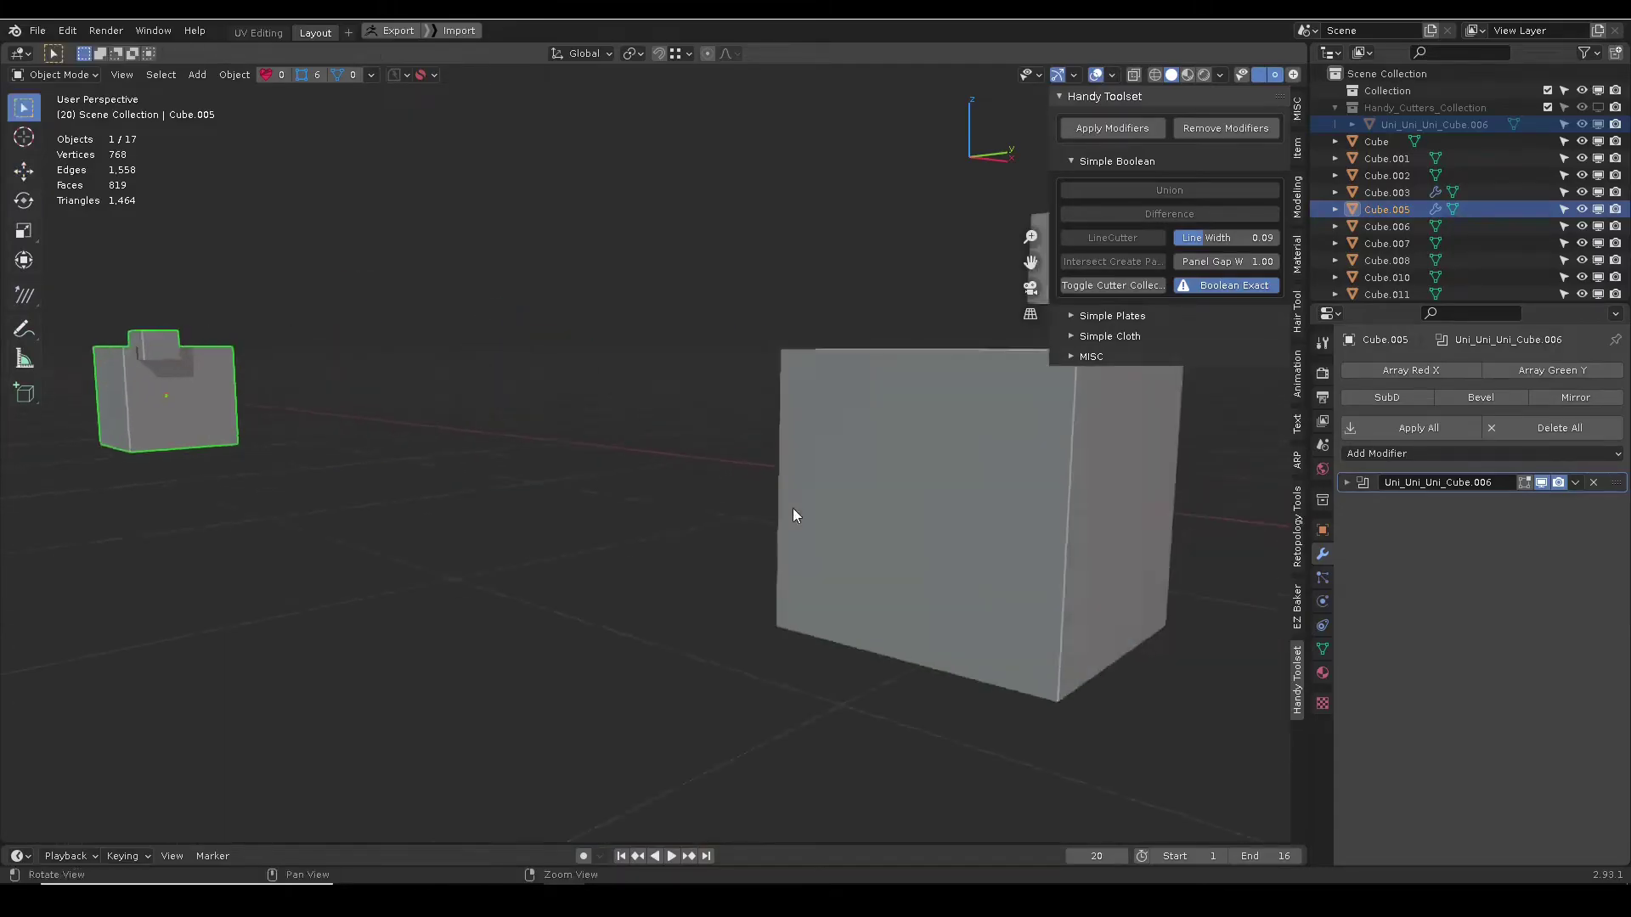
{"action": "scroll", "coordinate": [793, 508], "scroll_direction": "down", "scroll_amount": 4}
{"action": "left_click", "coordinate": [866, 477]}
{"action": "key", "text": "f"}
{"action": "scroll", "coordinate": [901, 433], "scroll_direction": "down", "scroll_amount": 4}
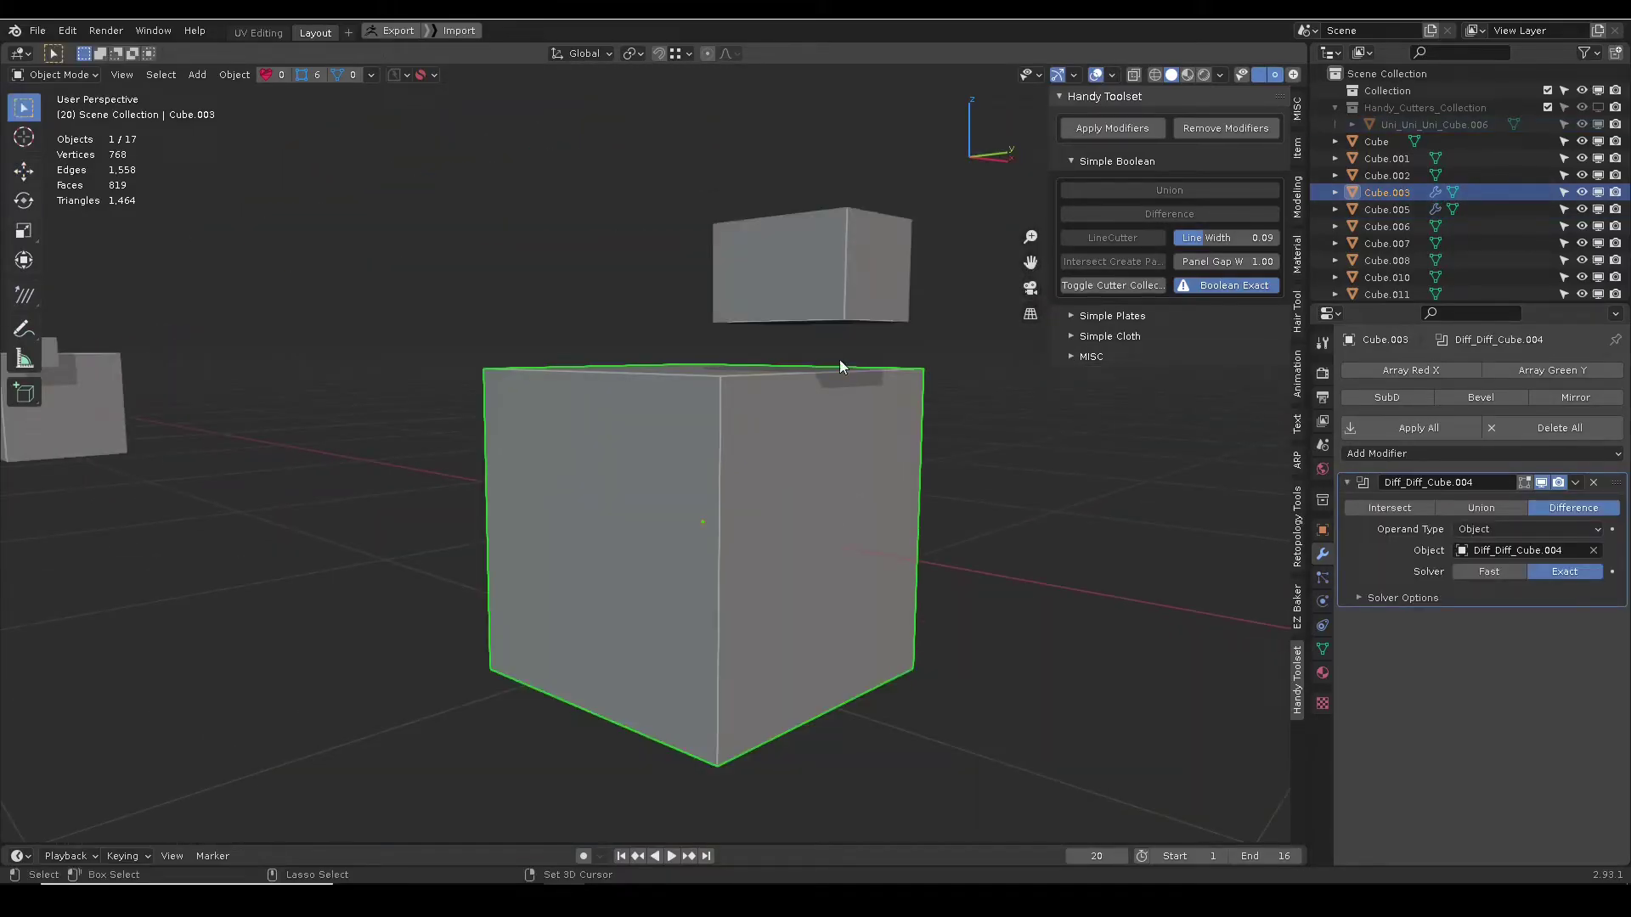
{"action": "left_click", "coordinate": [823, 314]}
{"action": "left_click_drag", "start_coordinate": [824, 314], "coordinate": [824, 336], "text": "alt"}
{"action": "key", "text": "w"}
{"action": "left_click_drag", "start_coordinate": [818, 187], "coordinate": [818, 286]}
{"action": "left_click", "coordinate": [824, 511], "text": "shift"}
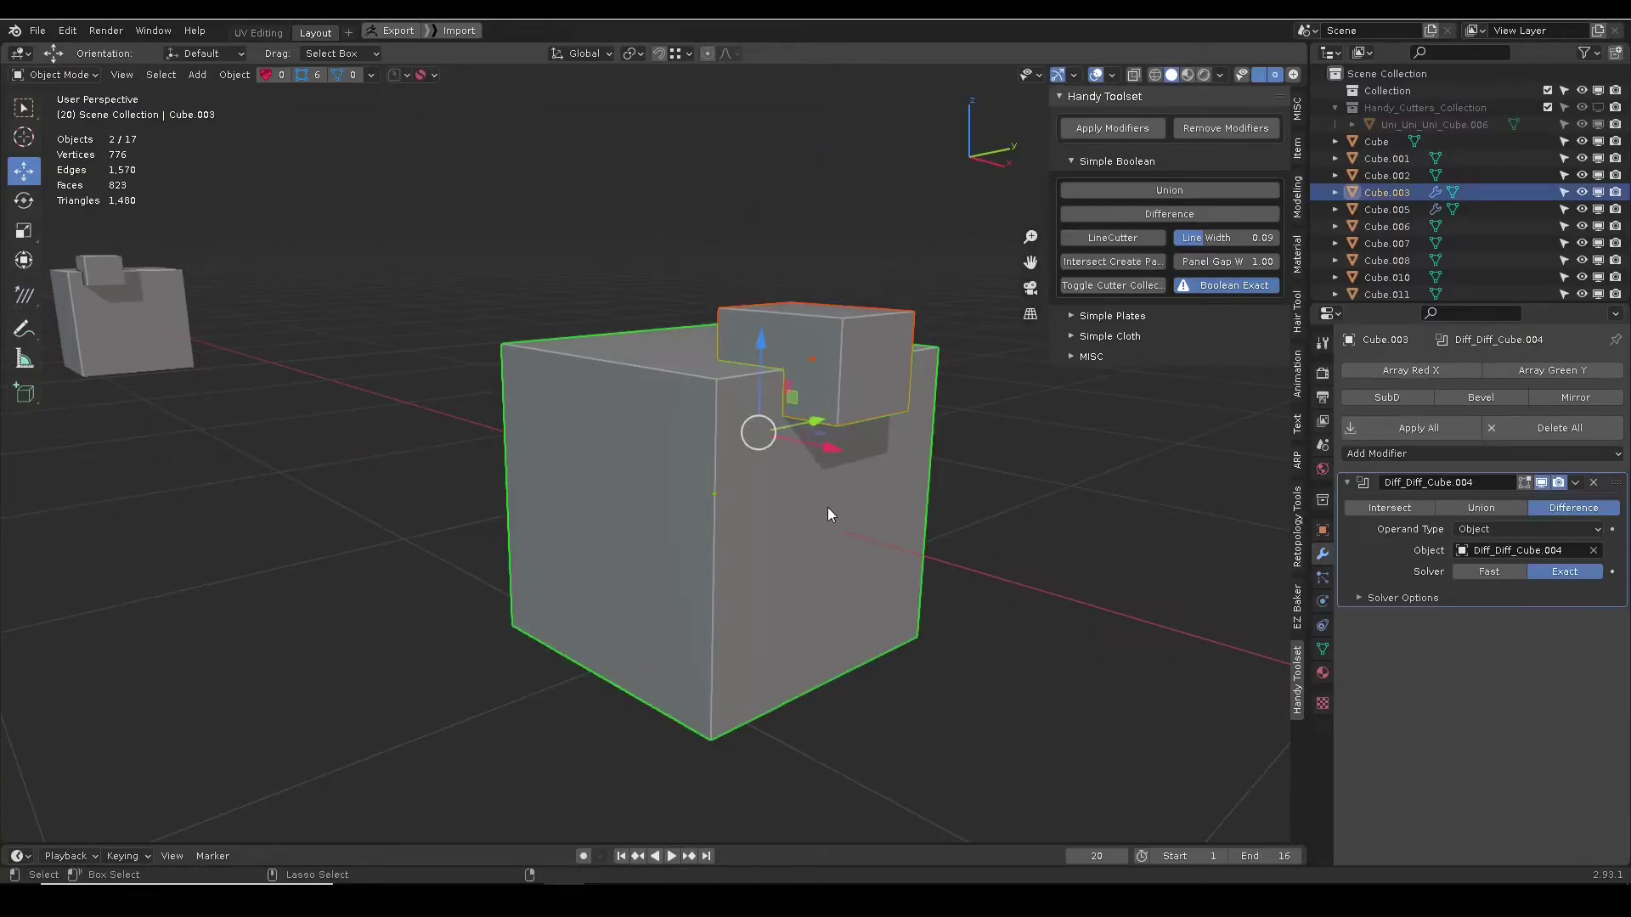
{"action": "left_click", "coordinate": [1152, 215]}
{"action": "middle_click_drag", "start_coordinate": [1000, 309], "coordinate": [1053, 510]}
{"action": "key", "text": "w"}
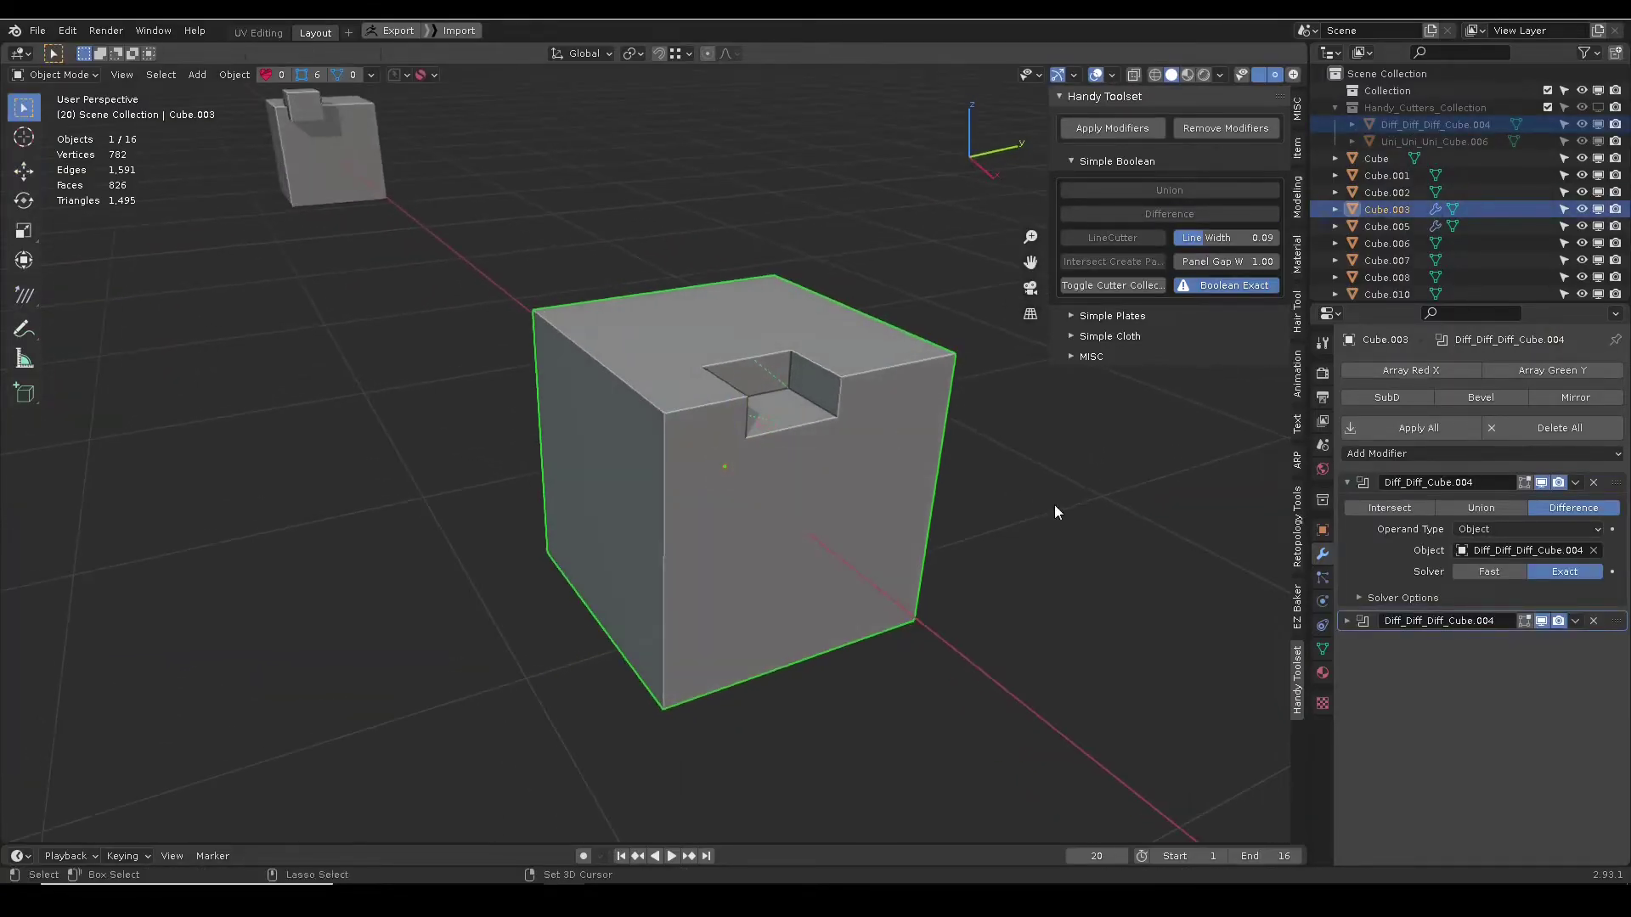
{"action": "left_click", "coordinate": [1053, 509]}
- On the following cube, lower the box above it until it overlaps the cube's upper corner area
{"action": "left_click_drag", "start_coordinate": [816, 419], "coordinate": [951, 408], "text": "alt"}
{"action": "scroll", "coordinate": [858, 406], "scroll_direction": "down", "scroll_amount": 4}
{"action": "left_click", "coordinate": [398, 254]}
{"action": "key", "text": "f"}
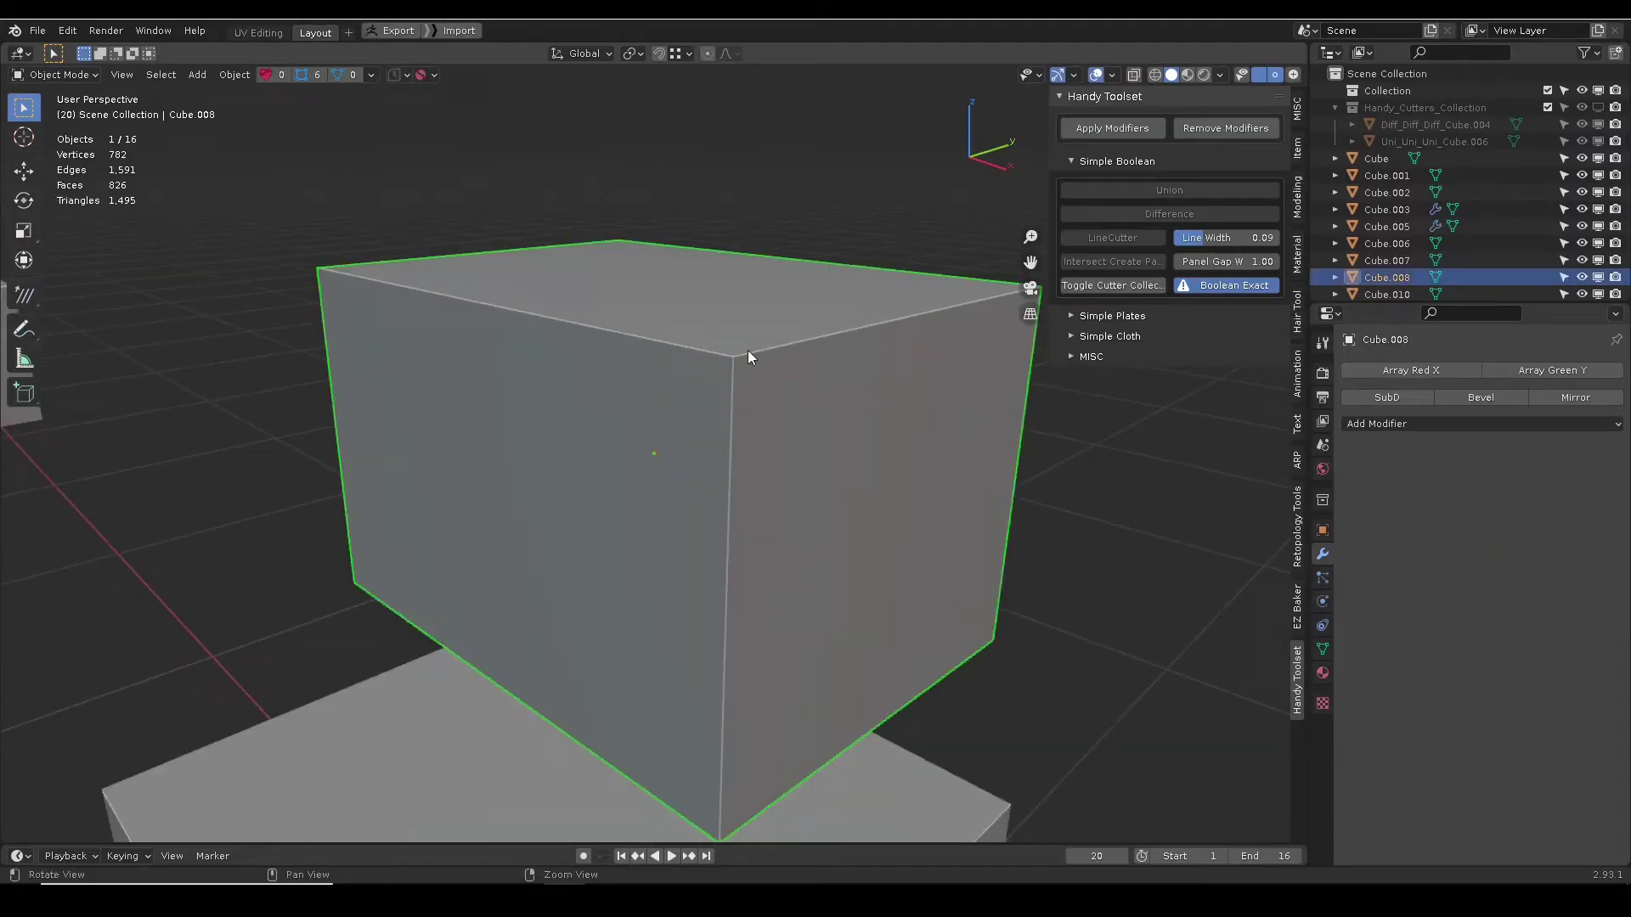
{"action": "scroll", "coordinate": [747, 350], "scroll_direction": "down", "scroll_amount": 2}
{"action": "middle_click_drag", "start_coordinate": [709, 476], "coordinate": [736, 172], "text": "alt"}
{"action": "key", "text": "w"}
{"action": "left_click_drag", "start_coordinate": [692, 95], "coordinate": [727, 530]}
{"action": "middle_click_drag", "start_coordinate": [726, 530], "coordinate": [782, 358], "text": "alt"}
{"action": "left_click_drag", "start_coordinate": [765, 392], "coordinate": [763, 429]}
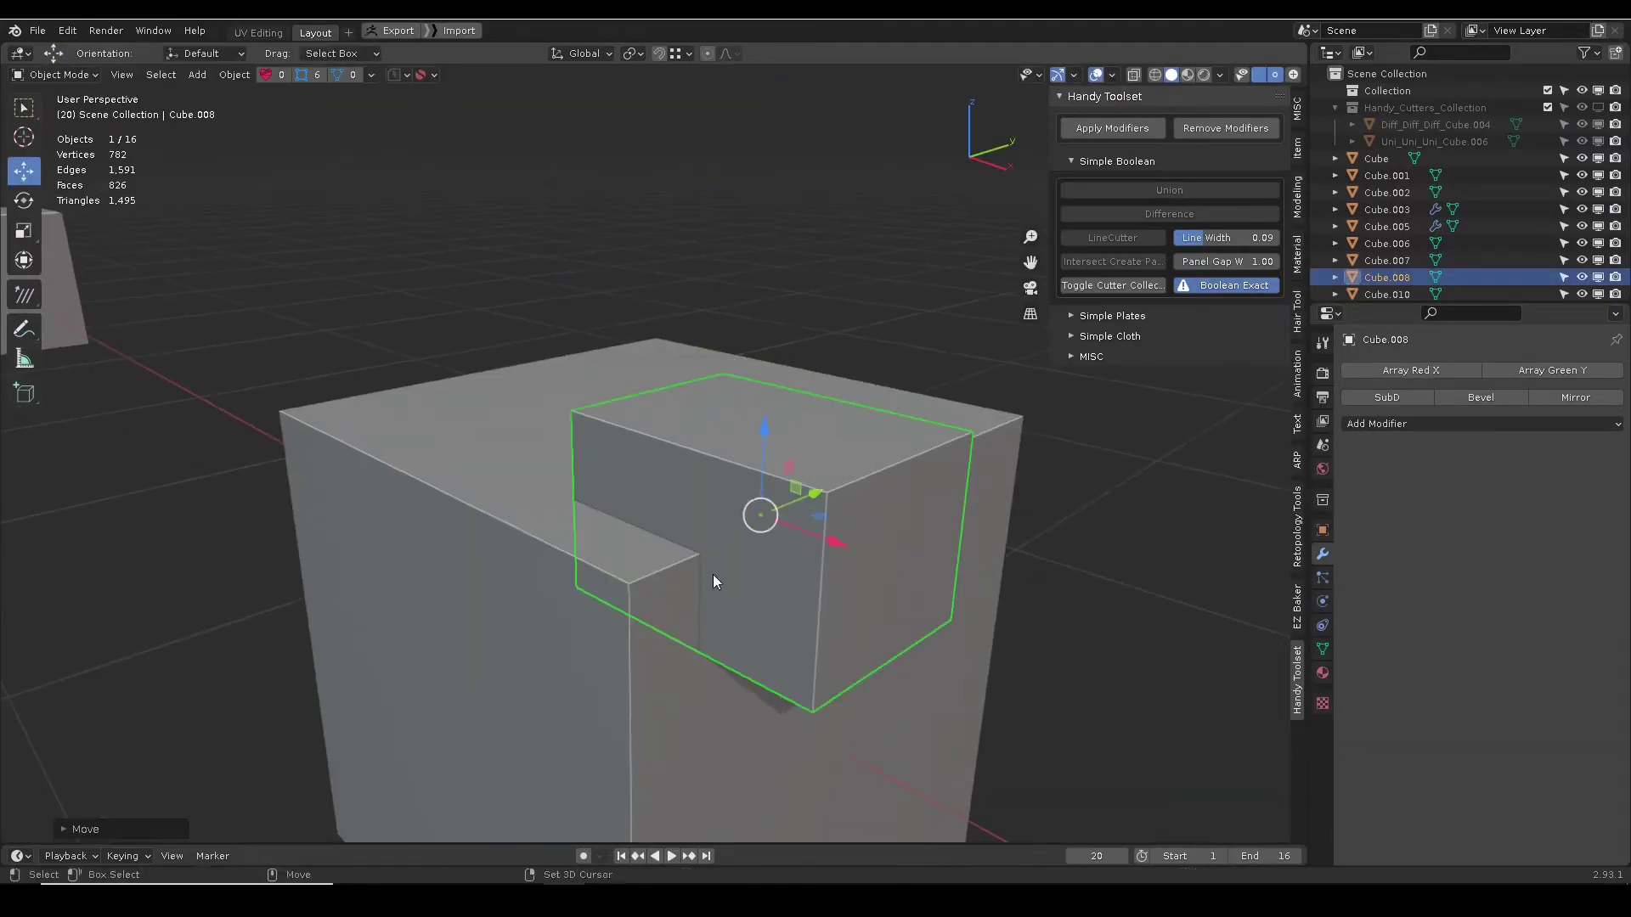
- Cut a groove into the cube along the overlapping box with LineCutter and reduce the line width to 0.00763
{"action": "left_click", "coordinate": [640, 672], "text": "shift"}
{"action": "left_click", "coordinate": [1109, 237]}
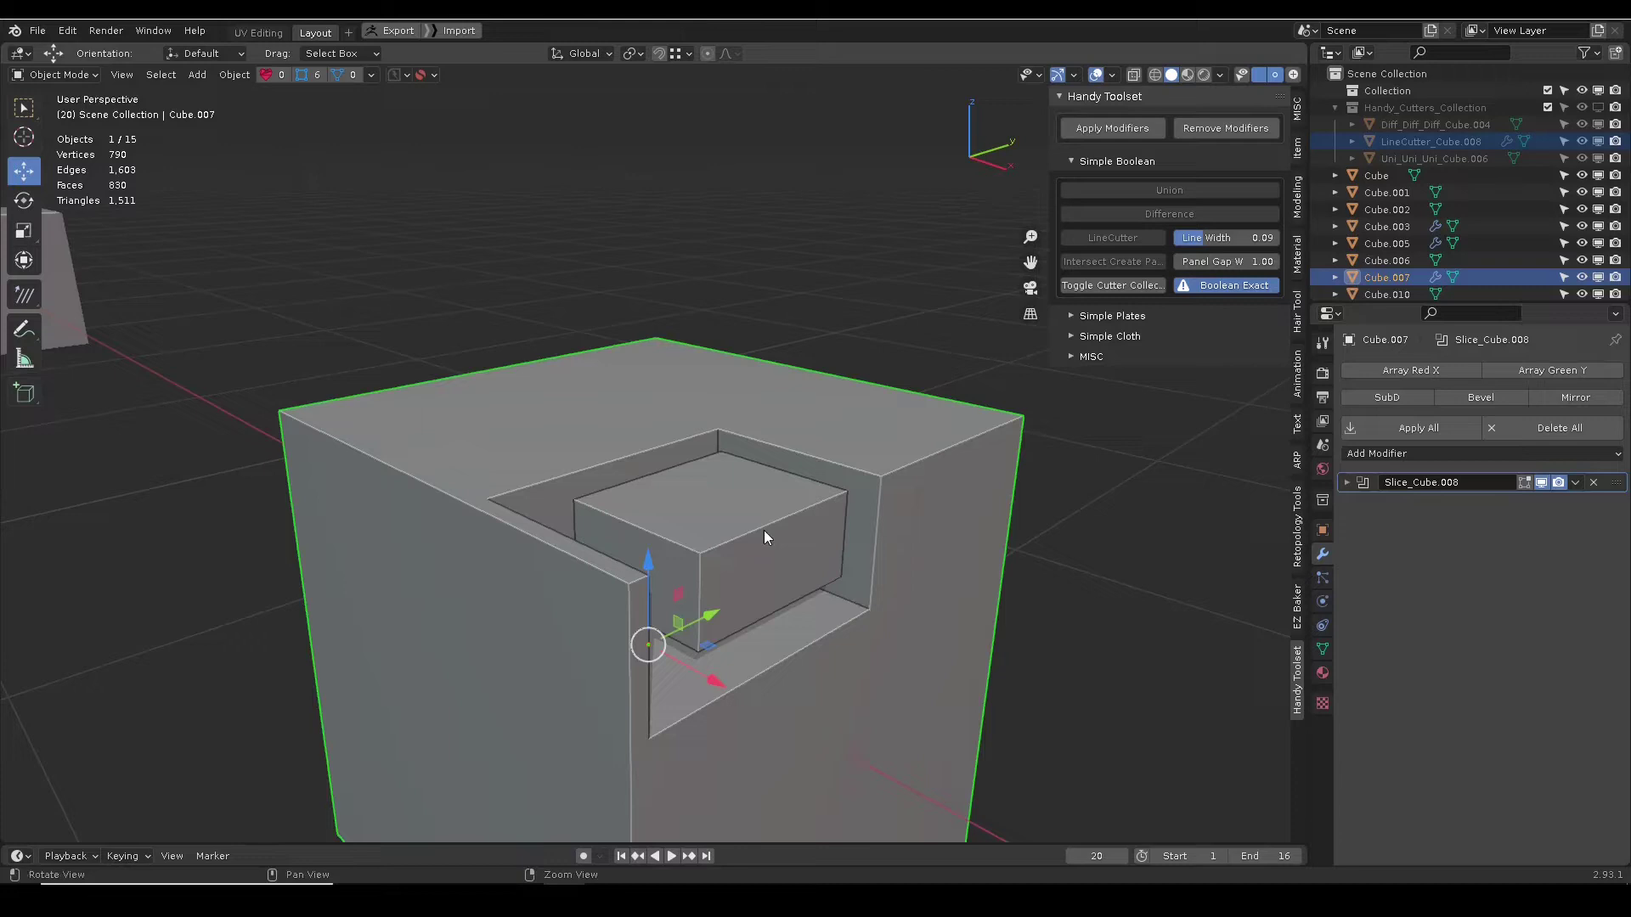
{"action": "middle_click_drag", "start_coordinate": [763, 530], "coordinate": [646, 484]}
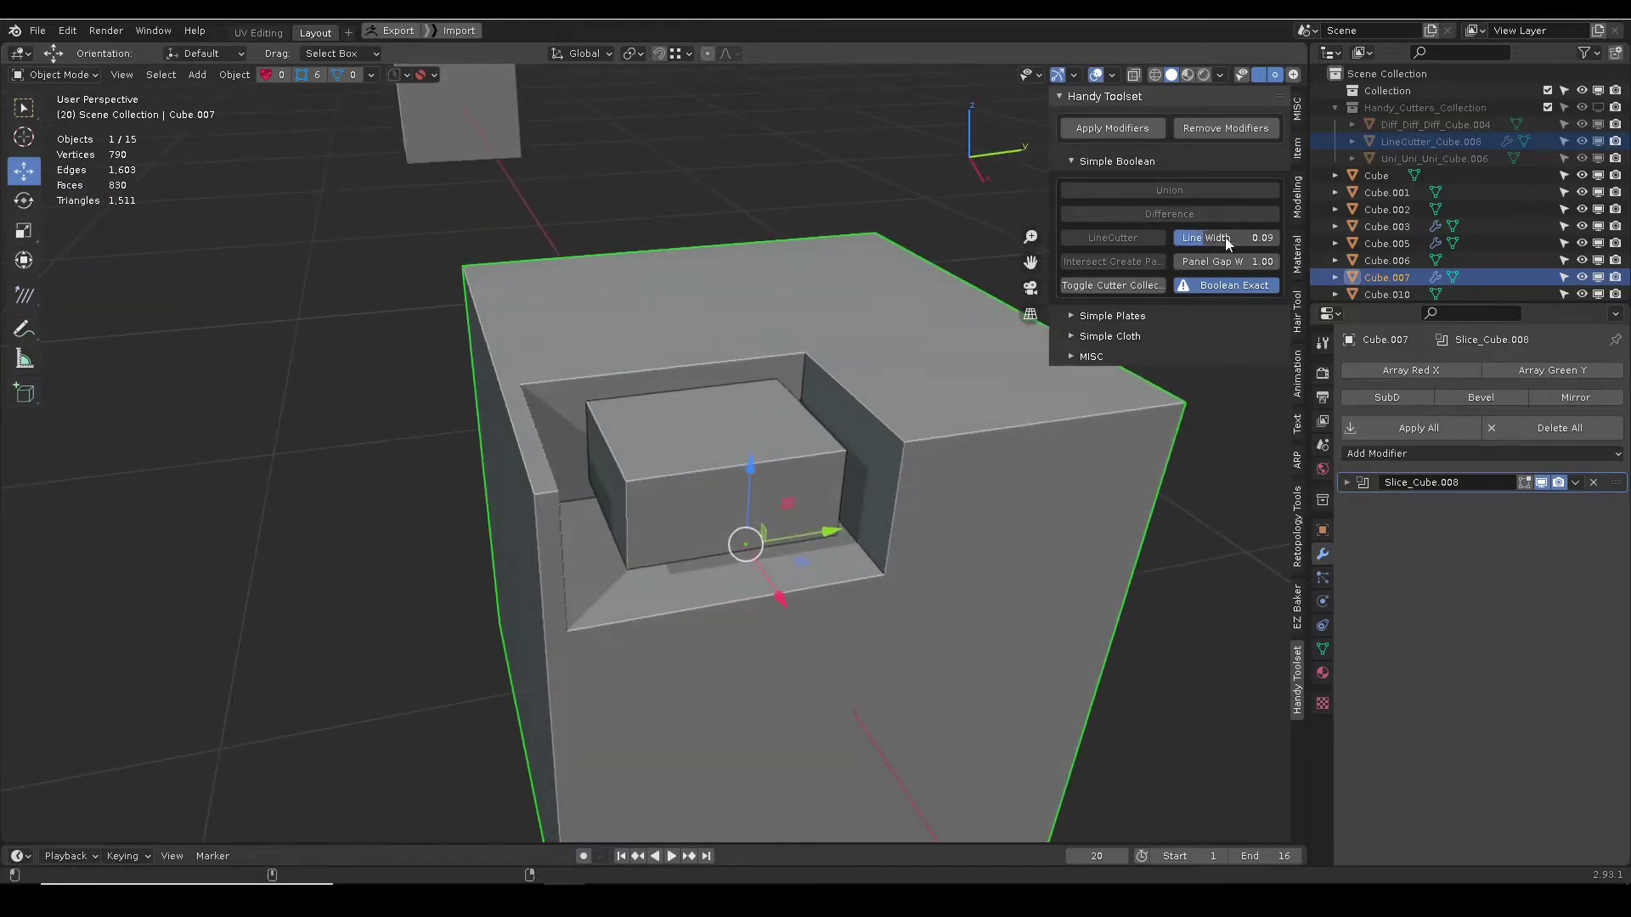
{"action": "mouse_move", "coordinate": [1225, 237]}
{"action": "left_mouse_down"}
{"action": "mouse_move", "coordinate": [1258, 246]}
{"action": "mouse_move", "coordinate": [1203, 246]}
{"action": "mouse_move", "coordinate": [1262, 247]}
{"action": "mouse_move", "coordinate": [1194, 247]}
{"action": "left_mouse_up"}
{"action": "middle_click_drag", "start_coordinate": [780, 525], "coordinate": [829, 508]}
- Lower the box floating above the wedge block beside the reference image until it overlaps the block's slope
{"action": "scroll", "coordinate": [799, 493], "scroll_direction": "down", "scroll_amount": 4}
{"action": "middle_click_drag", "start_coordinate": [951, 611], "coordinate": [792, 446], "text": "shift"}
{"action": "scroll", "coordinate": [792, 445], "scroll_direction": "down", "scroll_amount": 5}
{"action": "middle_click_drag", "start_coordinate": [849, 501], "coordinate": [435, 518], "text": "shift"}
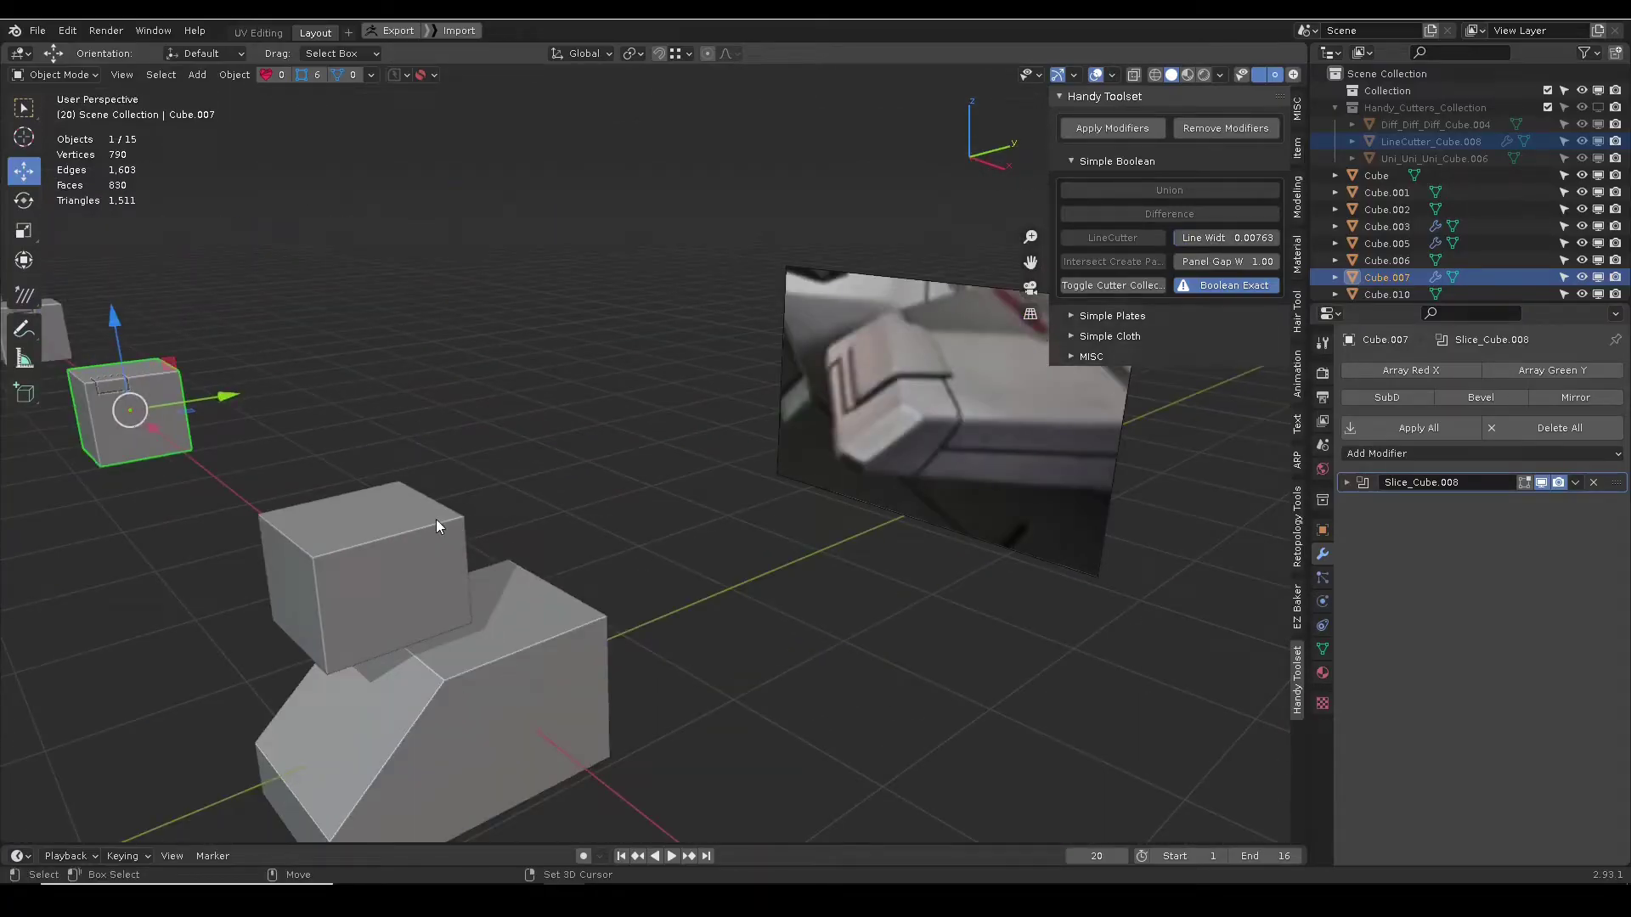
{"action": "left_click", "coordinate": [436, 520]}
{"action": "key", "text": "KP_Decimal"}
{"action": "scroll", "coordinate": [670, 488], "scroll_direction": "down", "scroll_amount": 5}
{"action": "key", "text": "w"}
{"action": "left_click", "coordinate": [1004, 542]}
{"action": "scroll", "coordinate": [858, 458], "scroll_direction": "down", "scroll_amount": 2}
{"action": "middle_click_drag", "start_coordinate": [1004, 541], "coordinate": [862, 441], "text": "shift"}
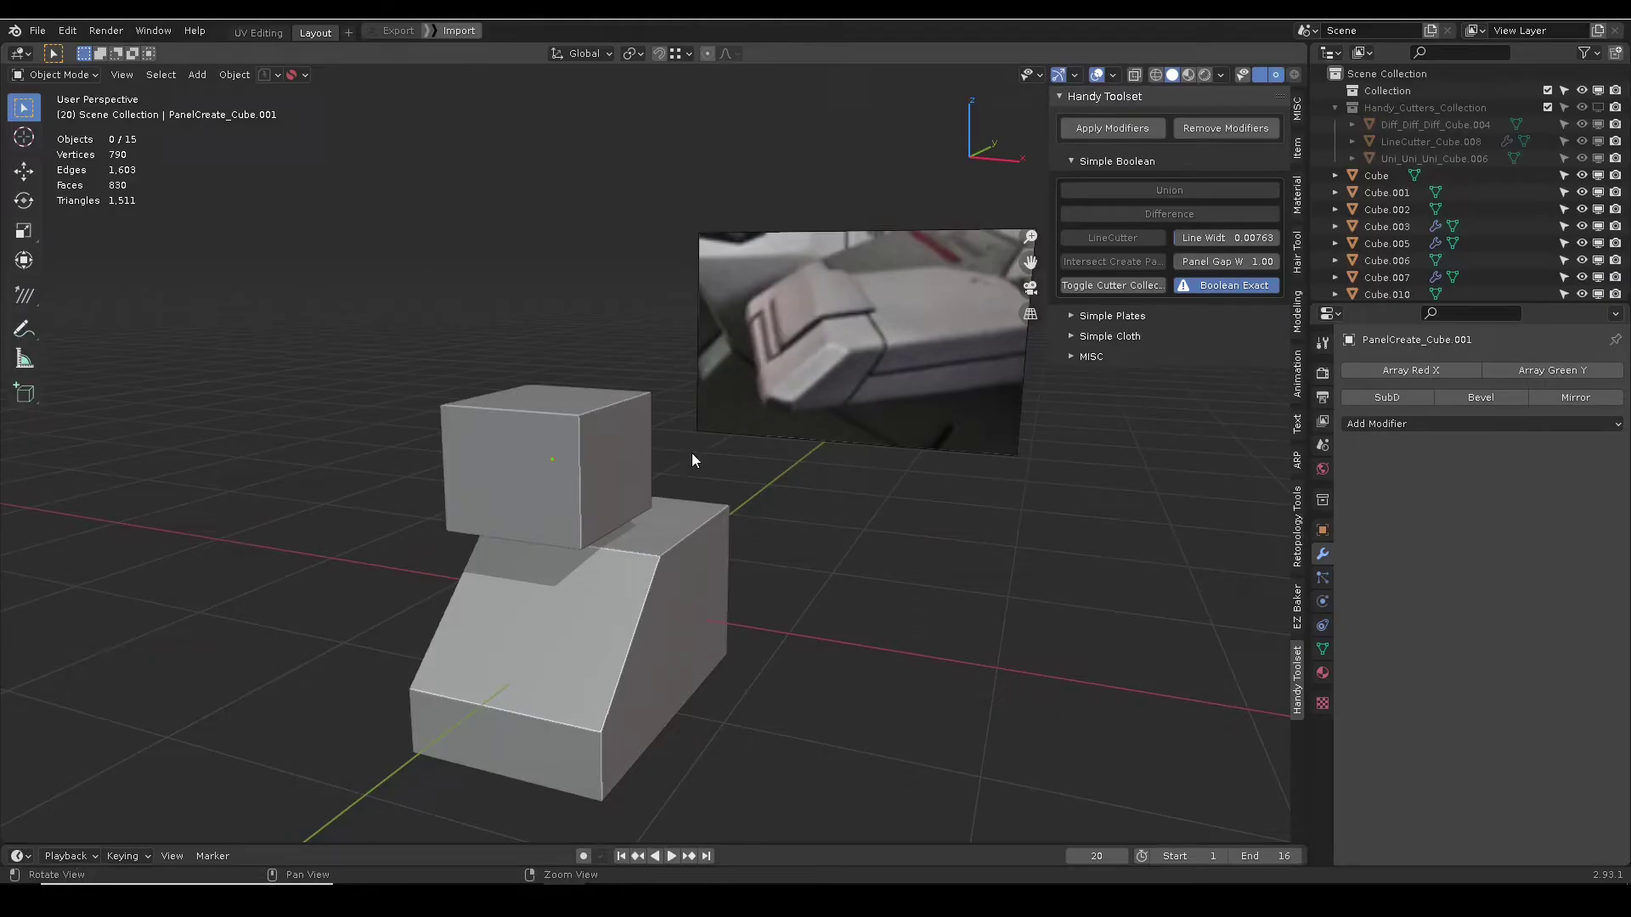
{"action": "left_click_drag", "start_coordinate": [692, 454], "coordinate": [673, 462], "text": "alt"}
{"action": "left_click", "coordinate": [596, 463]}
{"action": "key", "text": "w"}
{"action": "left_click_drag", "start_coordinate": [560, 368], "coordinate": [563, 487]}
{"action": "middle_click_drag", "start_coordinate": [564, 487], "coordinate": [592, 375], "text": "alt"}
- Create a panel where the box intersects the wedge block and set the panel gap width to 3.64
{"action": "left_click", "coordinate": [700, 580], "text": "shift"}
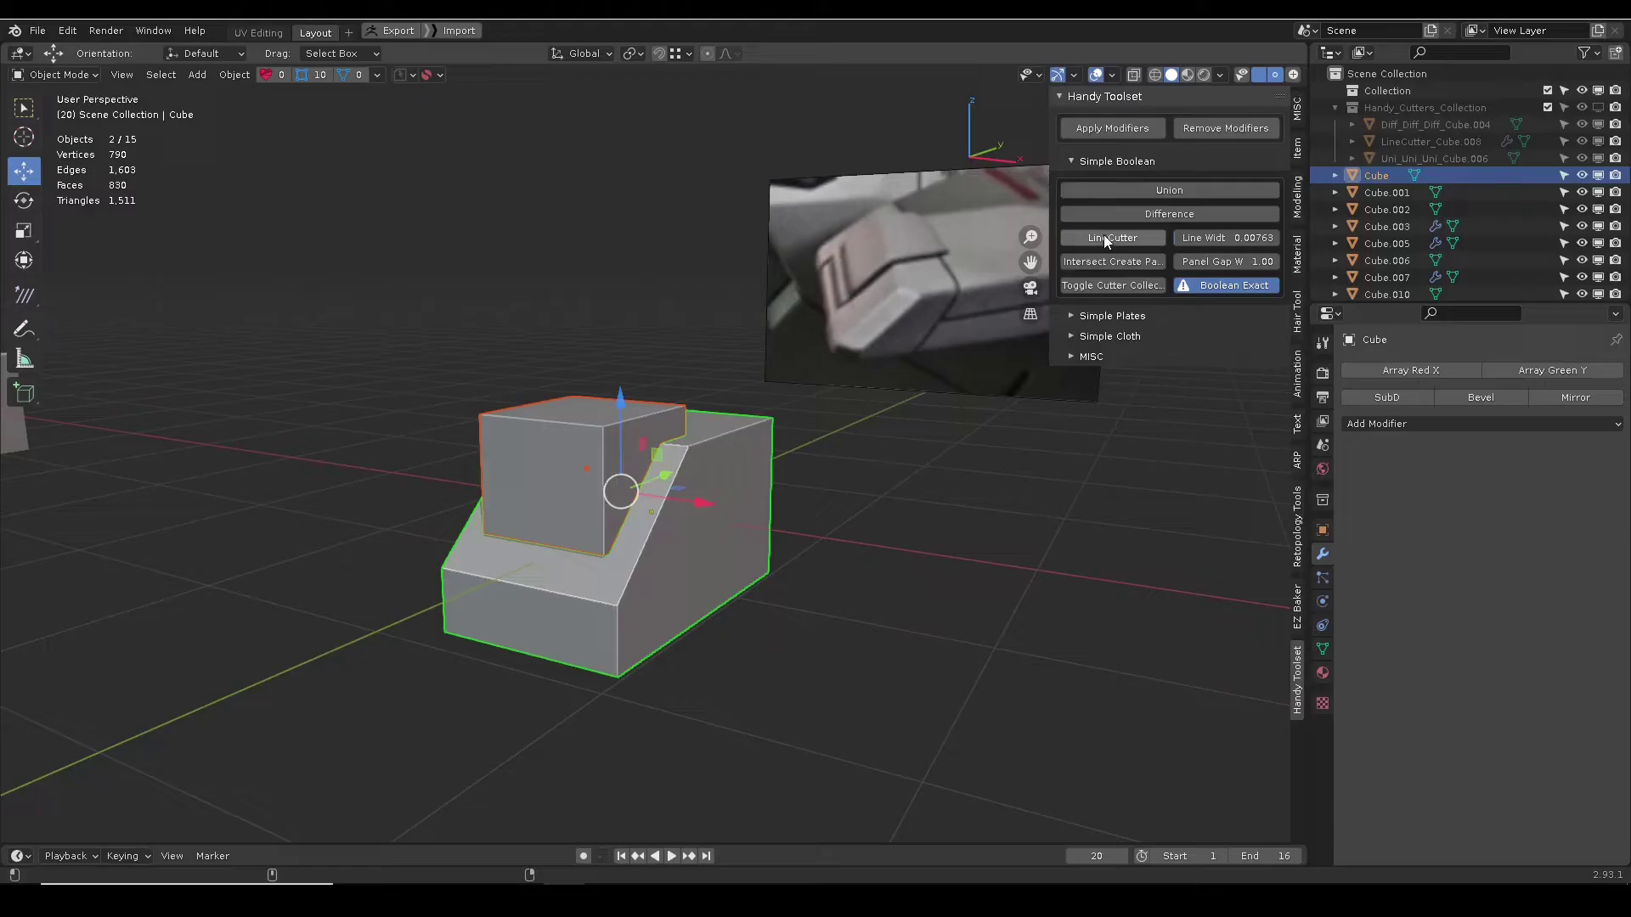
{"action": "left_click", "coordinate": [1093, 257]}
{"action": "middle_click_drag", "start_coordinate": [764, 408], "coordinate": [492, 420]}
{"action": "scroll", "coordinate": [544, 446], "scroll_direction": "up", "scroll_amount": 3}
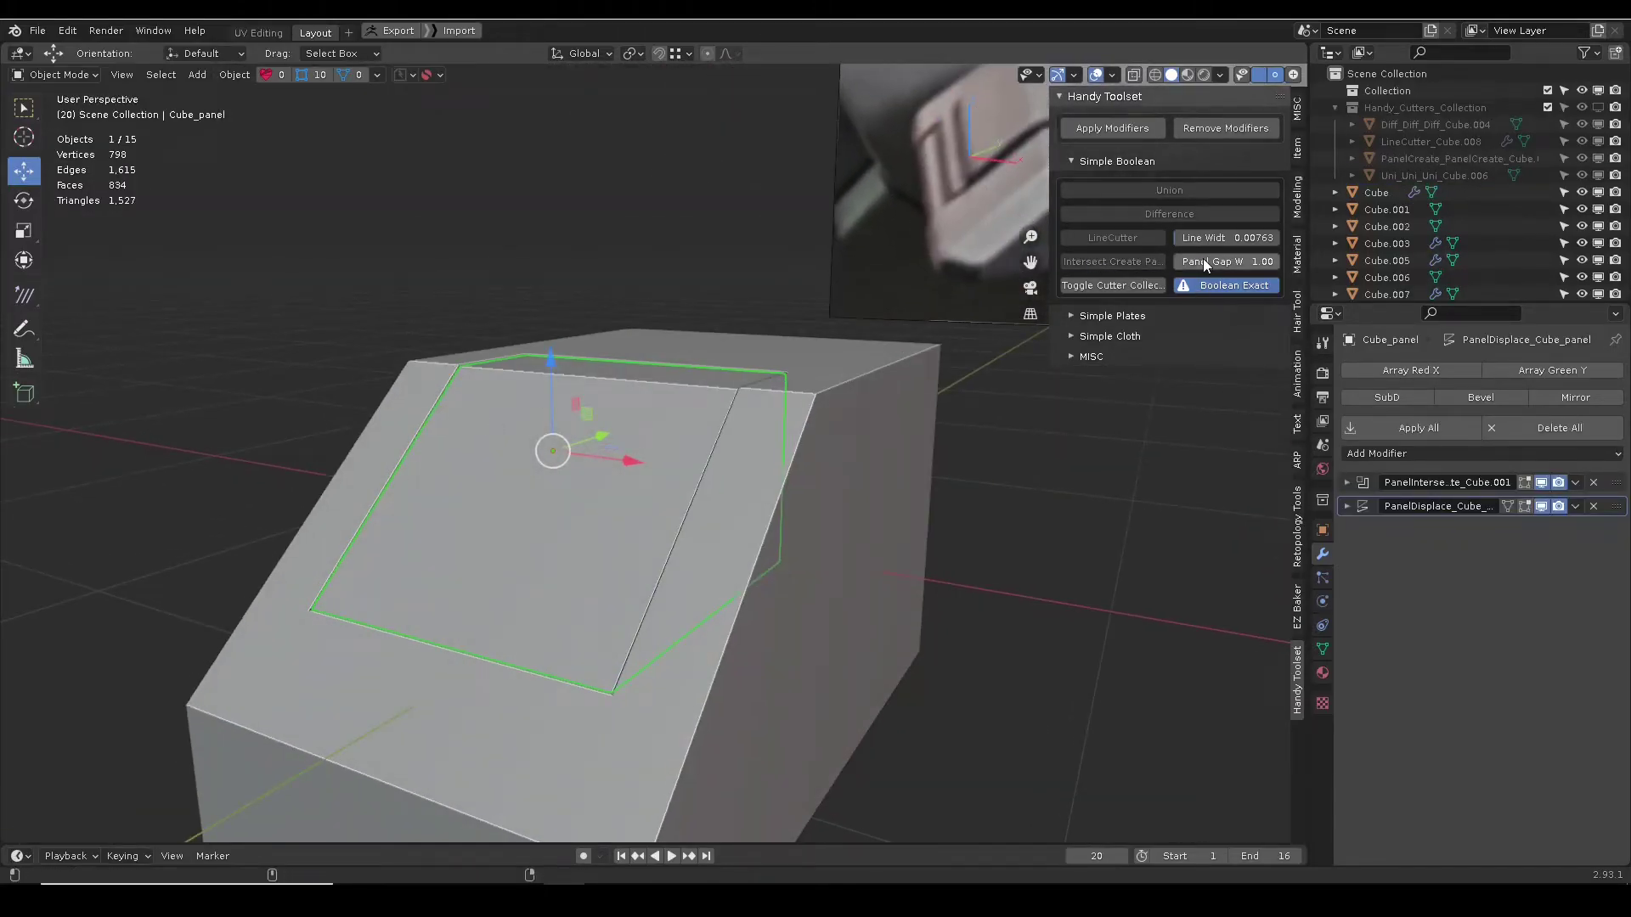
{"action": "left_click_drag", "start_coordinate": [1198, 261], "coordinate": [1221, 261]}
- Raise the new panel piece out of the wedge block and deselect it
{"action": "middle_click_drag", "start_coordinate": [691, 363], "coordinate": [648, 370]}
{"action": "left_click_drag", "start_coordinate": [520, 406], "coordinate": [513, 312]}
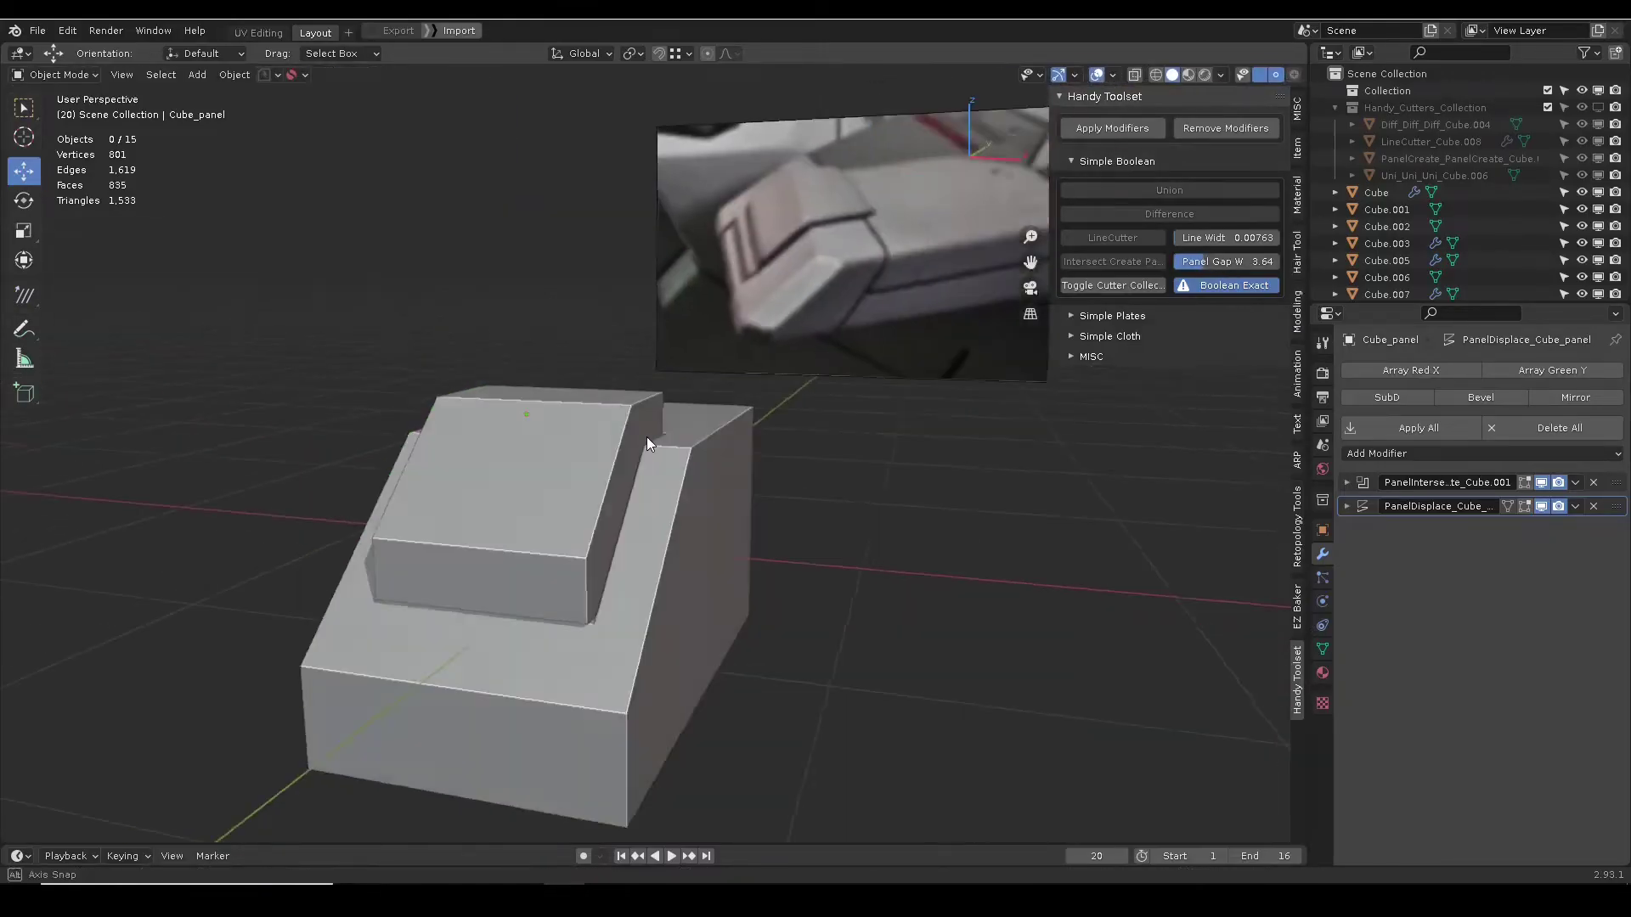
{"action": "middle_click_drag", "start_coordinate": [646, 436], "coordinate": [574, 471]}
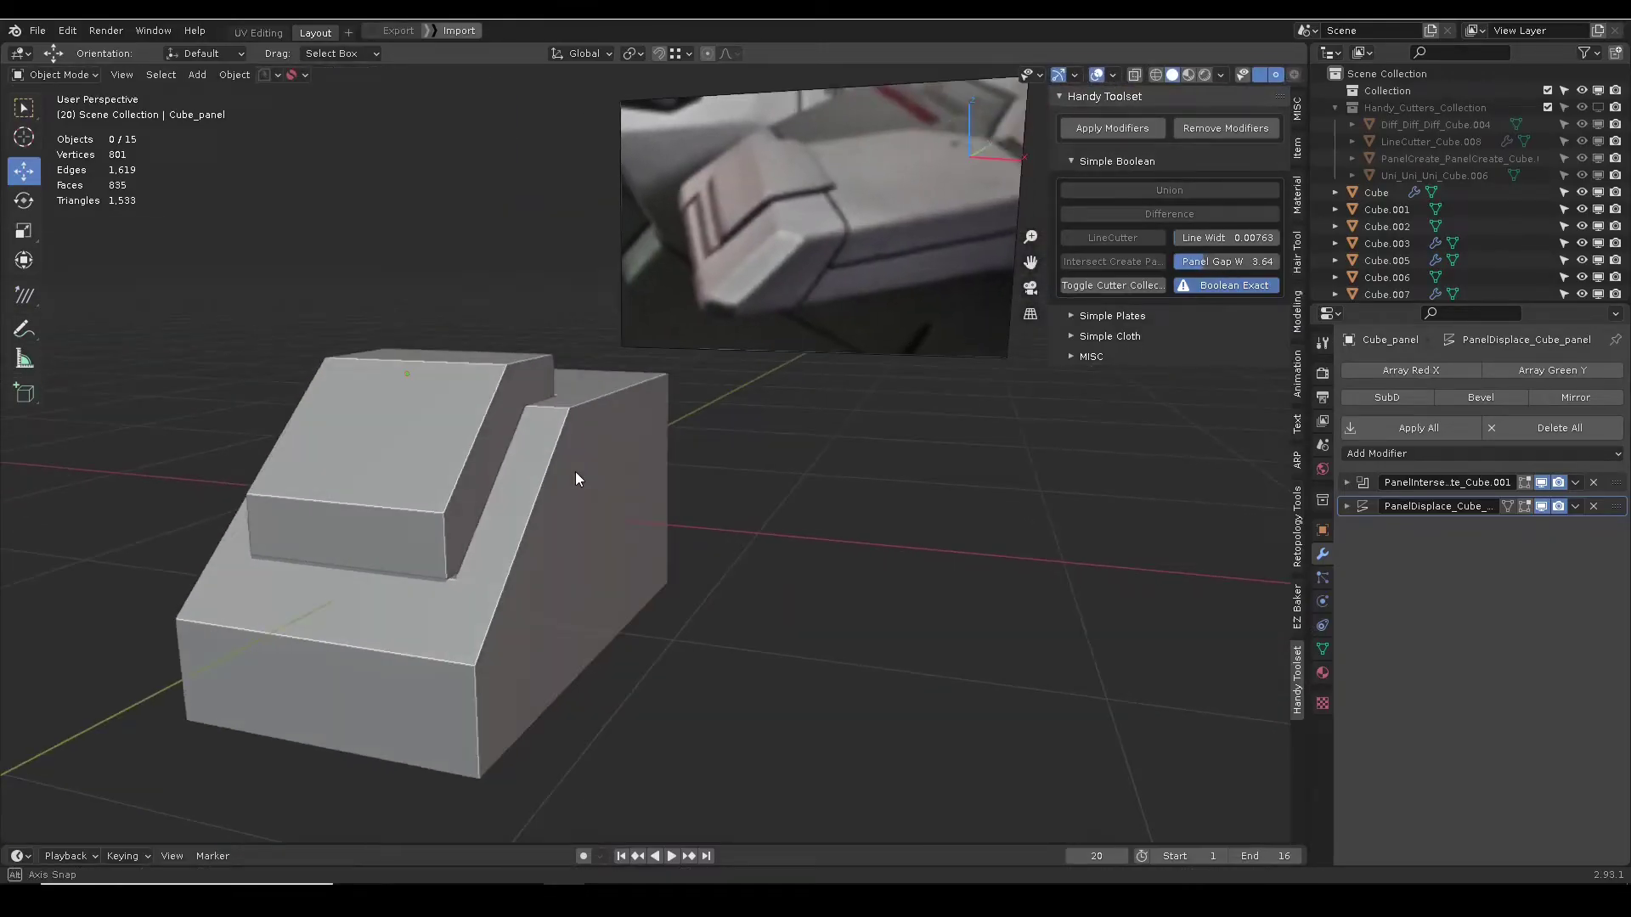
- Adjust the position of the cylinder embedded in the second sloped block
{"action": "scroll", "coordinate": [749, 518], "scroll_direction": "down", "scroll_amount": 5}
{"action": "scroll", "coordinate": [695, 423], "scroll_direction": "up", "scroll_amount": 5}
{"action": "middle_click_drag", "start_coordinate": [695, 423], "coordinate": [789, 413], "text": "alt"}
{"action": "left_click", "coordinate": [518, 514]}
{"action": "left_click_drag", "start_coordinate": [518, 514], "coordinate": [493, 499], "text": "alt"}
{"action": "mouse_move", "coordinate": [509, 425]}
{"action": "left_mouse_down"}
{"action": "mouse_move", "coordinate": [510, 330]}
{"action": "mouse_move", "coordinate": [507, 424]}
{"action": "left_mouse_up"}
{"action": "middle_click_drag", "start_coordinate": [495, 440], "coordinate": [542, 369], "text": "alt"}
{"action": "left_click_drag", "start_coordinate": [557, 357], "coordinate": [551, 344]}
{"action": "left_click_drag", "start_coordinate": [548, 357], "coordinate": [544, 395], "text": "alt"}
- Create a panel where the cylinder intersects the sloped block, and rotate the resulting cylindrical piece freely in its recess
{"action": "left_click", "coordinate": [528, 475], "text": "shift"}
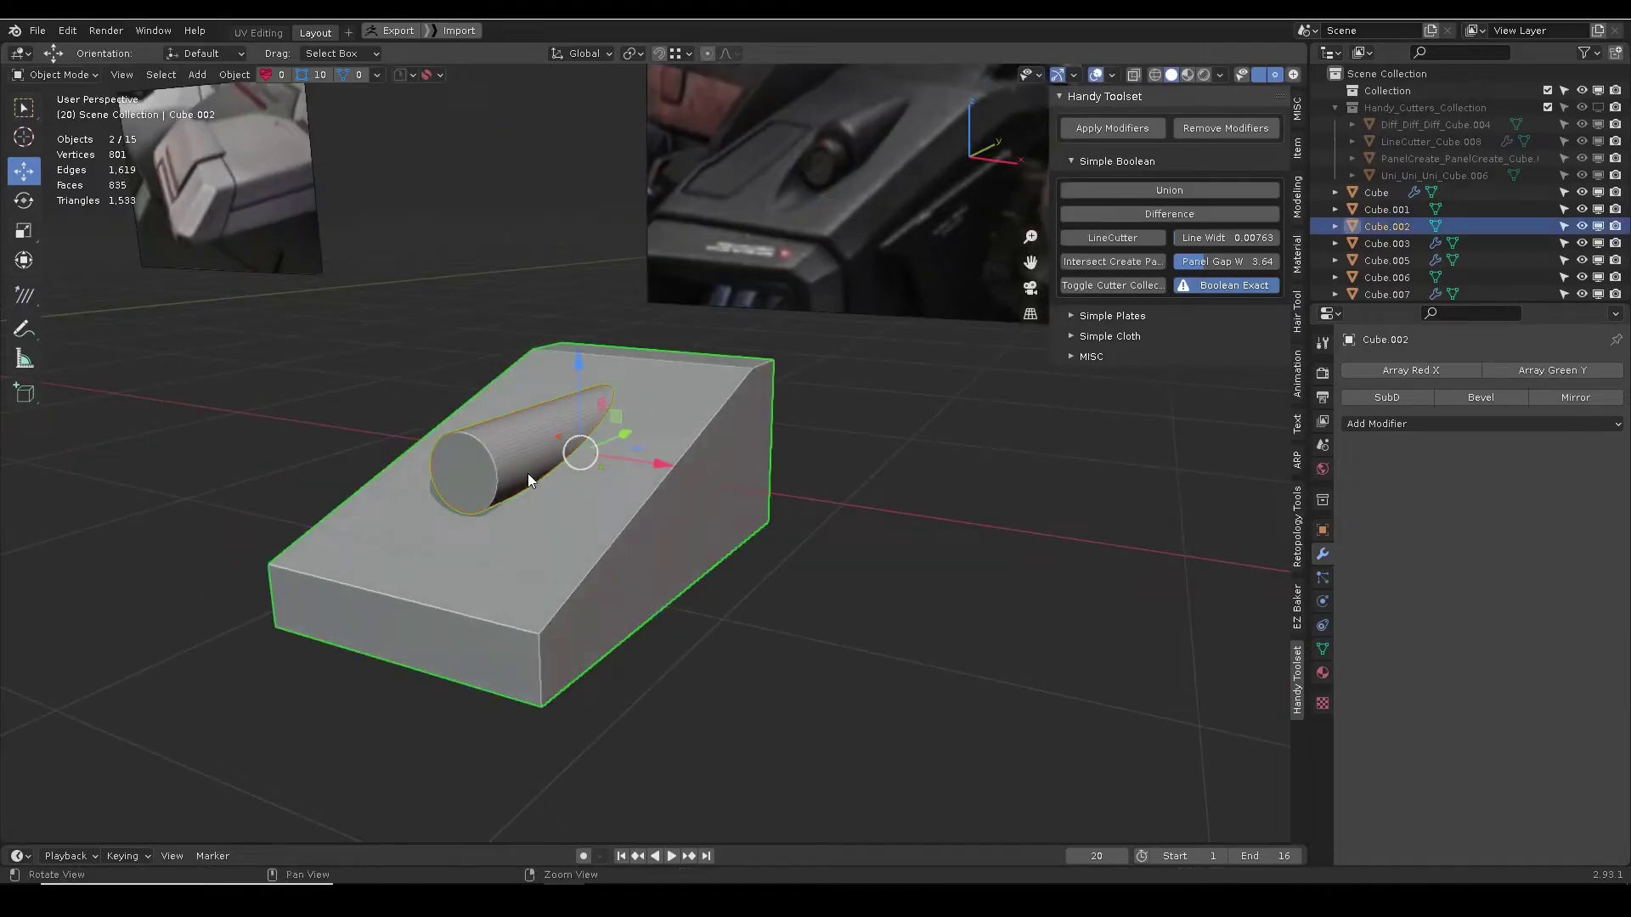
{"action": "left_click_drag", "start_coordinate": [528, 472], "coordinate": [577, 467], "text": "alt"}
{"action": "left_click", "coordinate": [1134, 261]}
{"action": "left_click_drag", "start_coordinate": [520, 415], "coordinate": [582, 497], "text": "alt"}
{"action": "key", "text": "e"}
{"action": "left_click_drag", "start_coordinate": [581, 497], "coordinate": [460, 440], "text": "alt"}
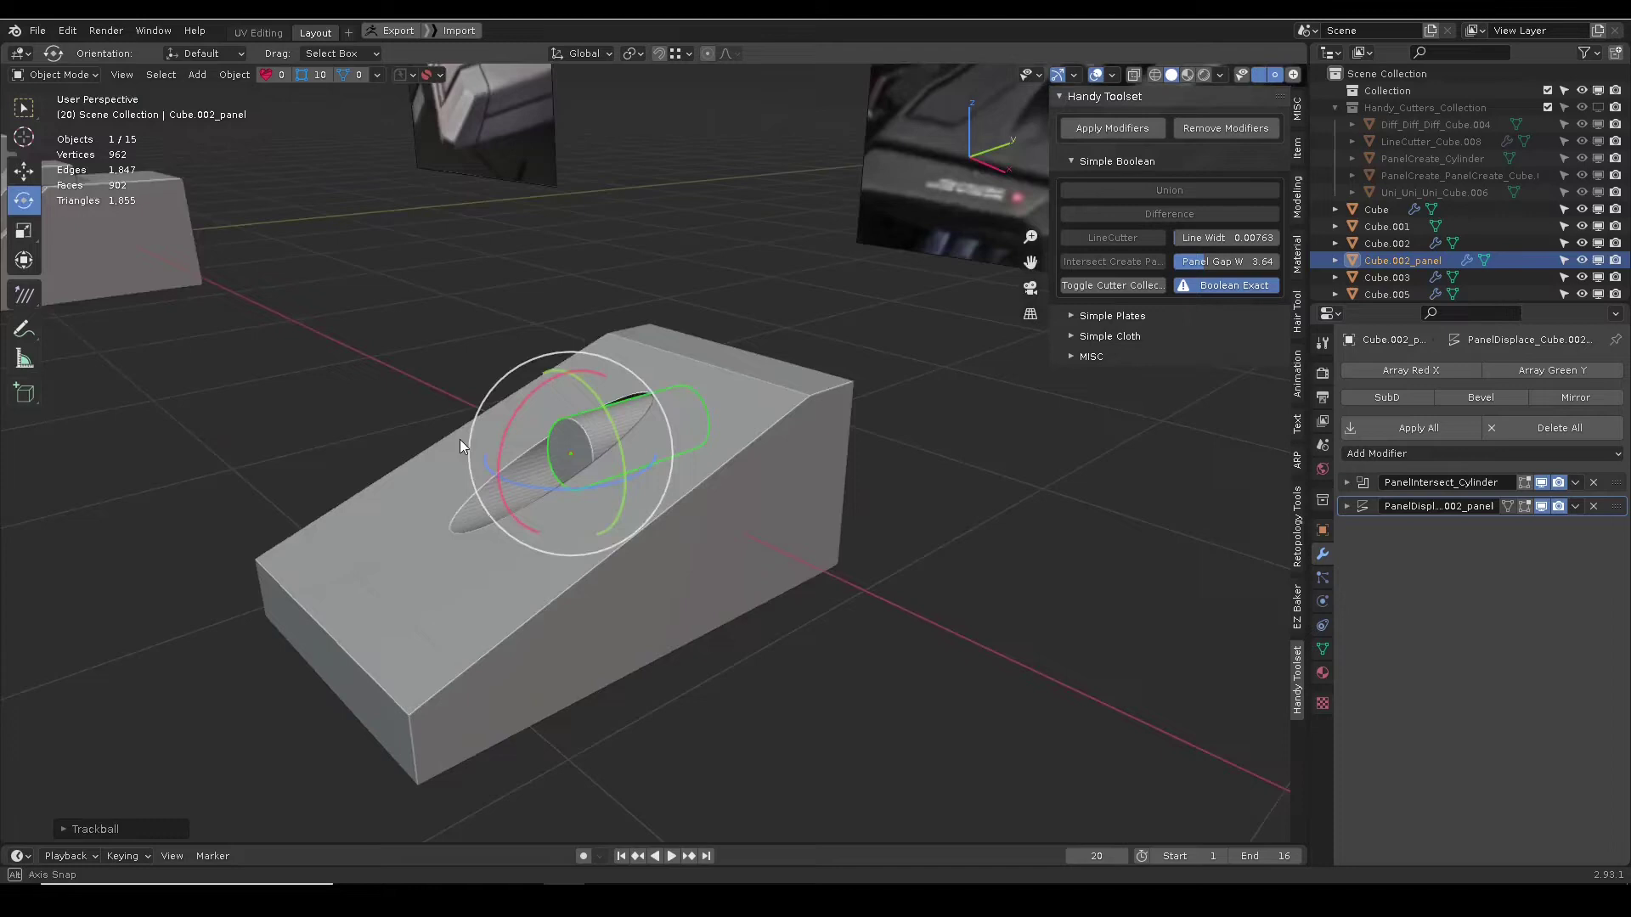
{"action": "key", "text": "w"}
{"action": "left_click_drag", "start_coordinate": [654, 450], "coordinate": [786, 438], "text": "alt"}
{"action": "left_click", "coordinate": [786, 438]}
{"action": "left_click_drag", "start_coordinate": [739, 432], "coordinate": [880, 484], "text": "alt"}
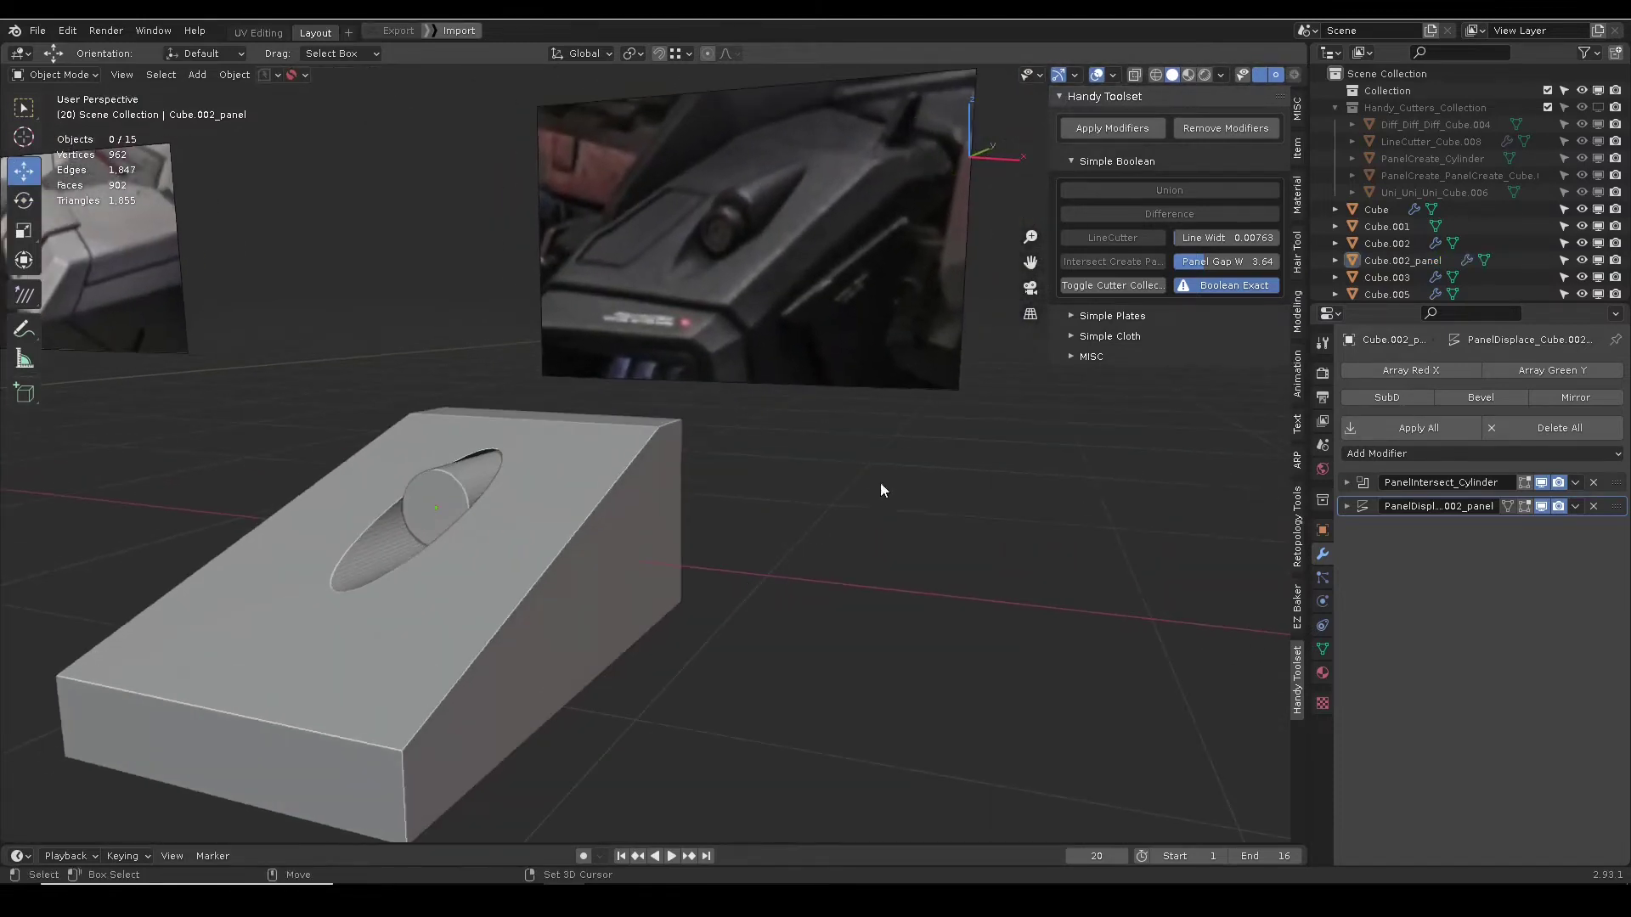
- Expand the sloped block's boolean modifier and turn off Boolean Exact so that it uses the Fast solver
{"action": "left_click", "coordinate": [476, 552]}
{"action": "left_click_drag", "start_coordinate": [477, 553], "coordinate": [637, 455], "text": "alt"}
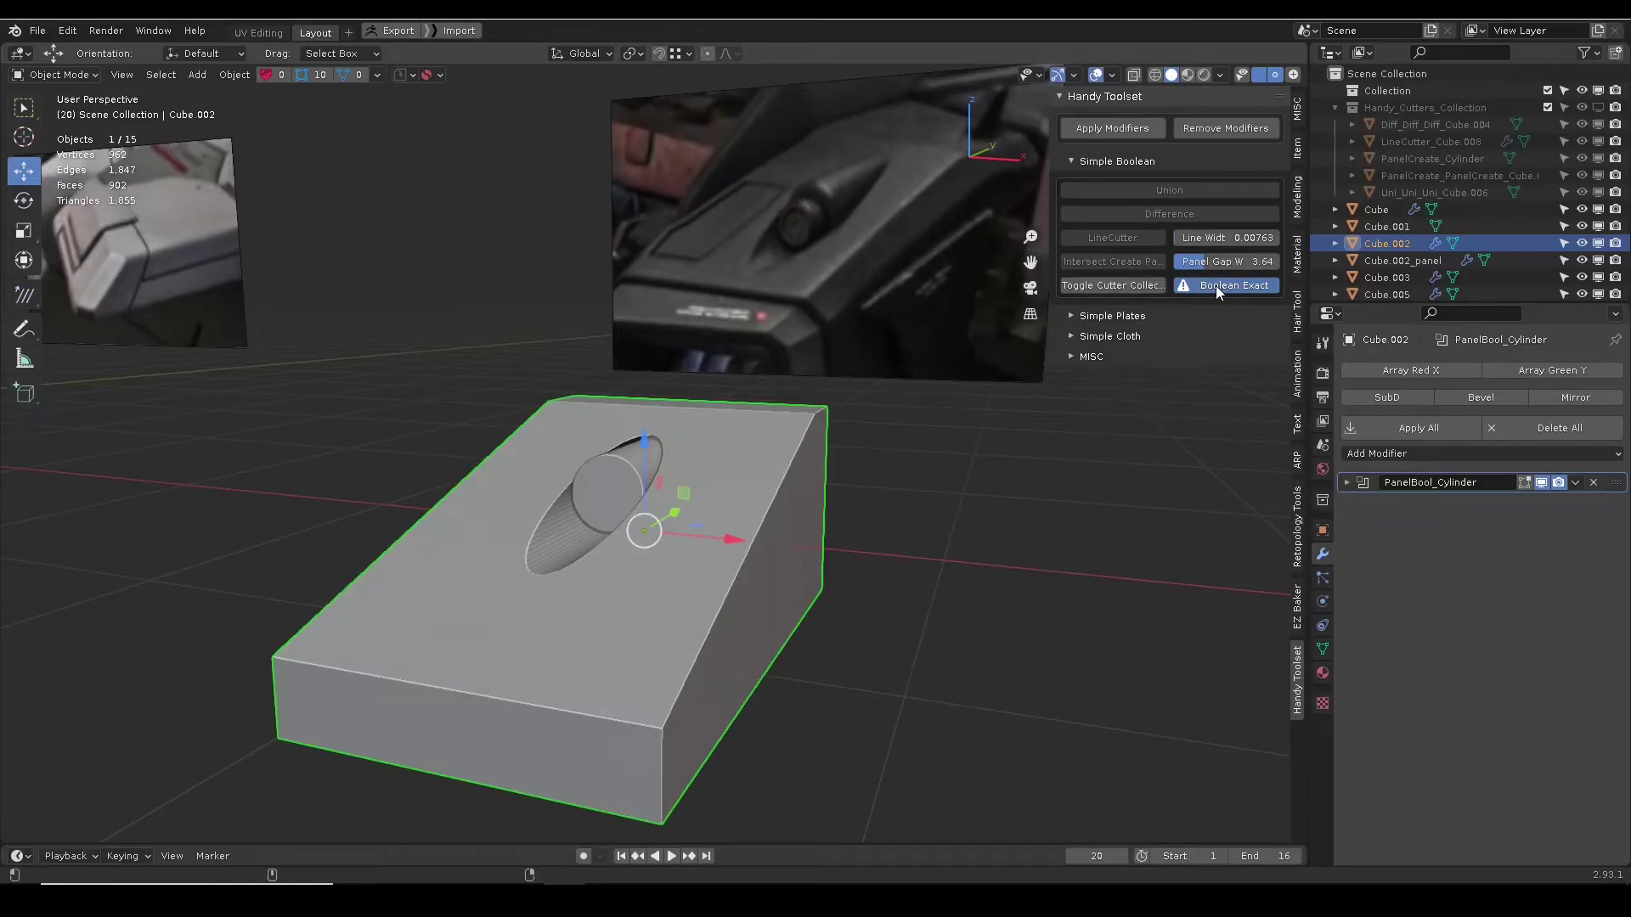
{"action": "left_click_drag", "start_coordinate": [741, 448], "coordinate": [808, 545], "text": "alt"}
{"action": "key", "text": "w"}
{"action": "left_click", "coordinate": [1346, 482]}
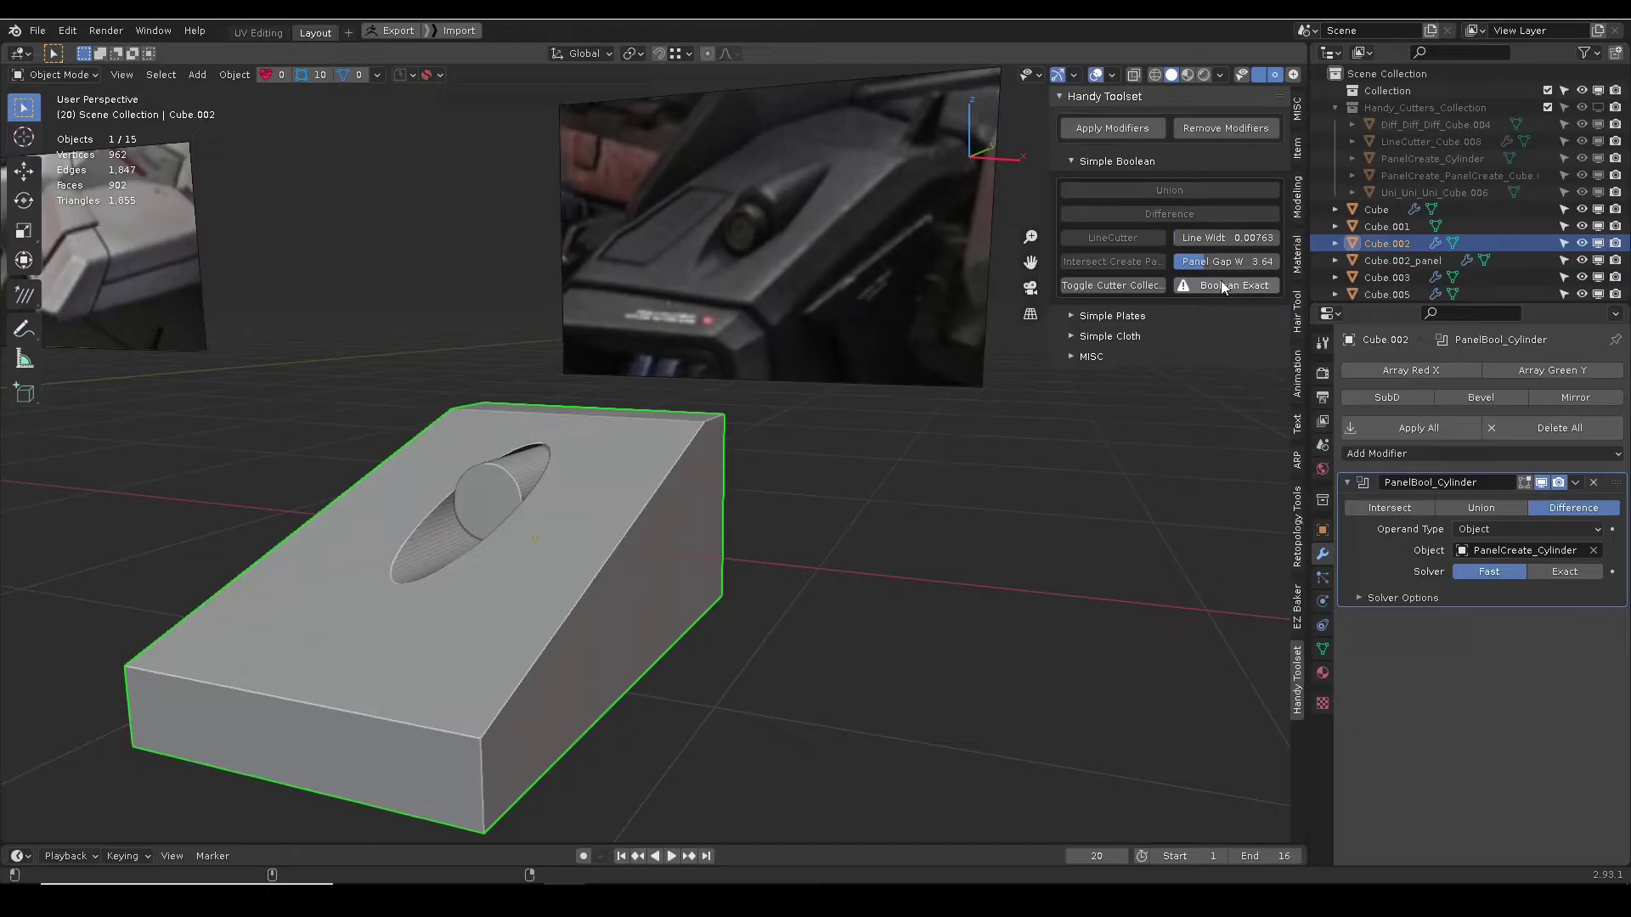
- Select the sphere and show the Simple Plates options in place of the Simple Boolean ones
{"action": "middle_click_drag", "start_coordinate": [713, 659], "coordinate": [517, 644], "text": "alt"}
{"action": "scroll", "coordinate": [517, 644], "scroll_direction": "down", "scroll_amount": 7}
{"action": "middle_click_drag", "start_coordinate": [1160, 696], "coordinate": [606, 542], "text": "alt"}
{"action": "scroll", "coordinate": [609, 539], "scroll_direction": "up", "scroll_amount": 3}
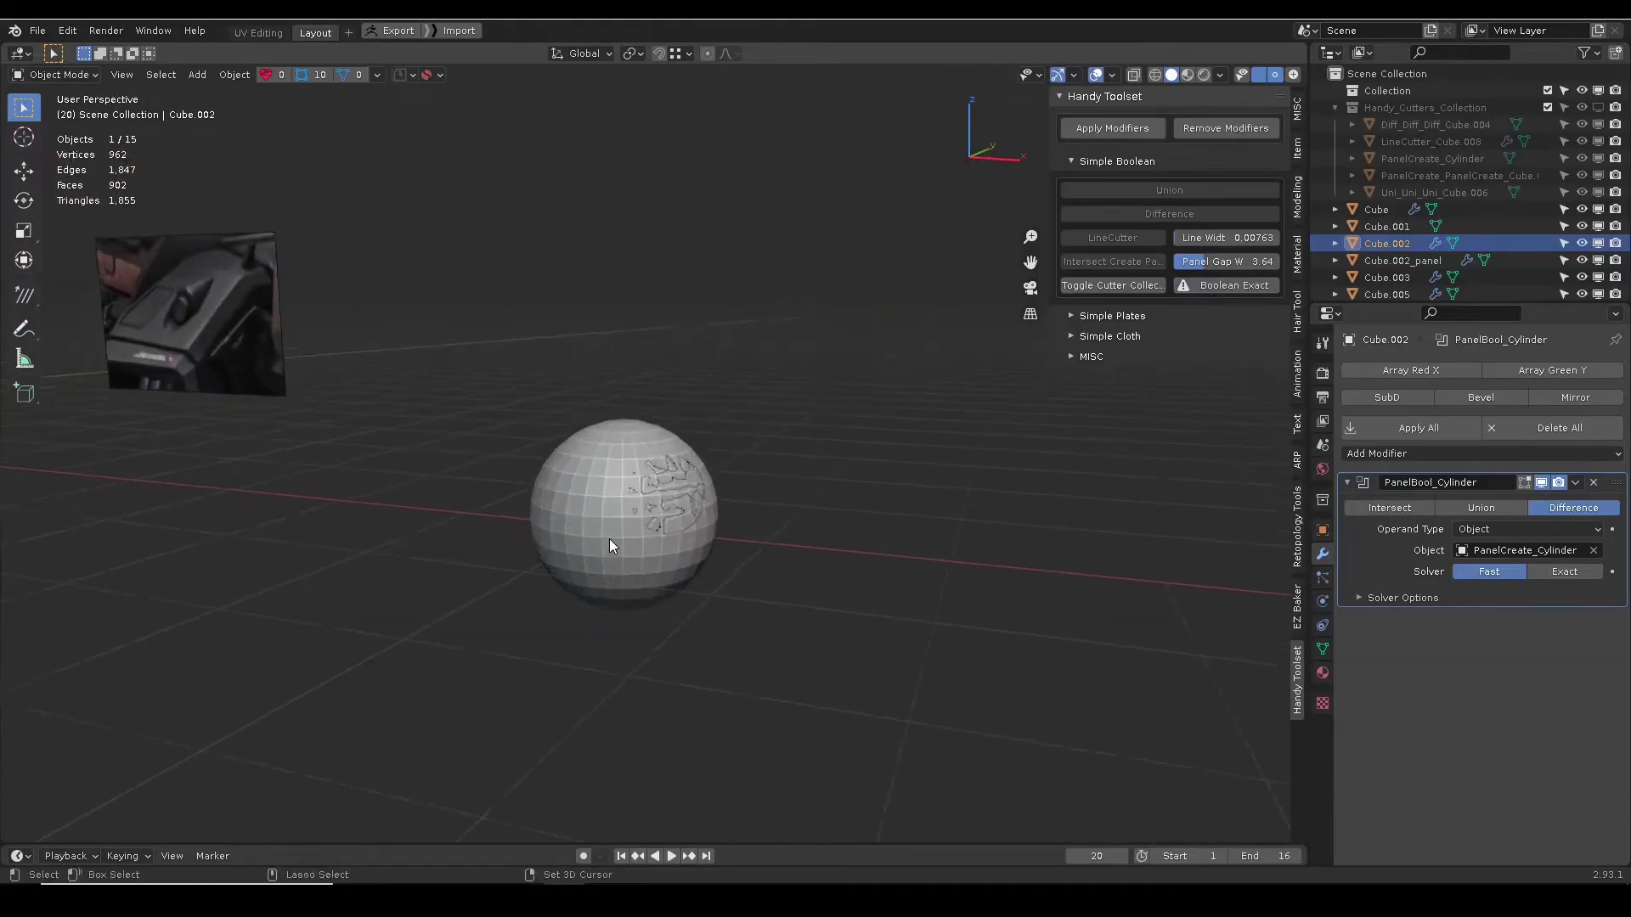
{"action": "left_click", "coordinate": [609, 539]}
{"action": "scroll", "coordinate": [586, 515], "scroll_direction": "up", "scroll_amount": 6}
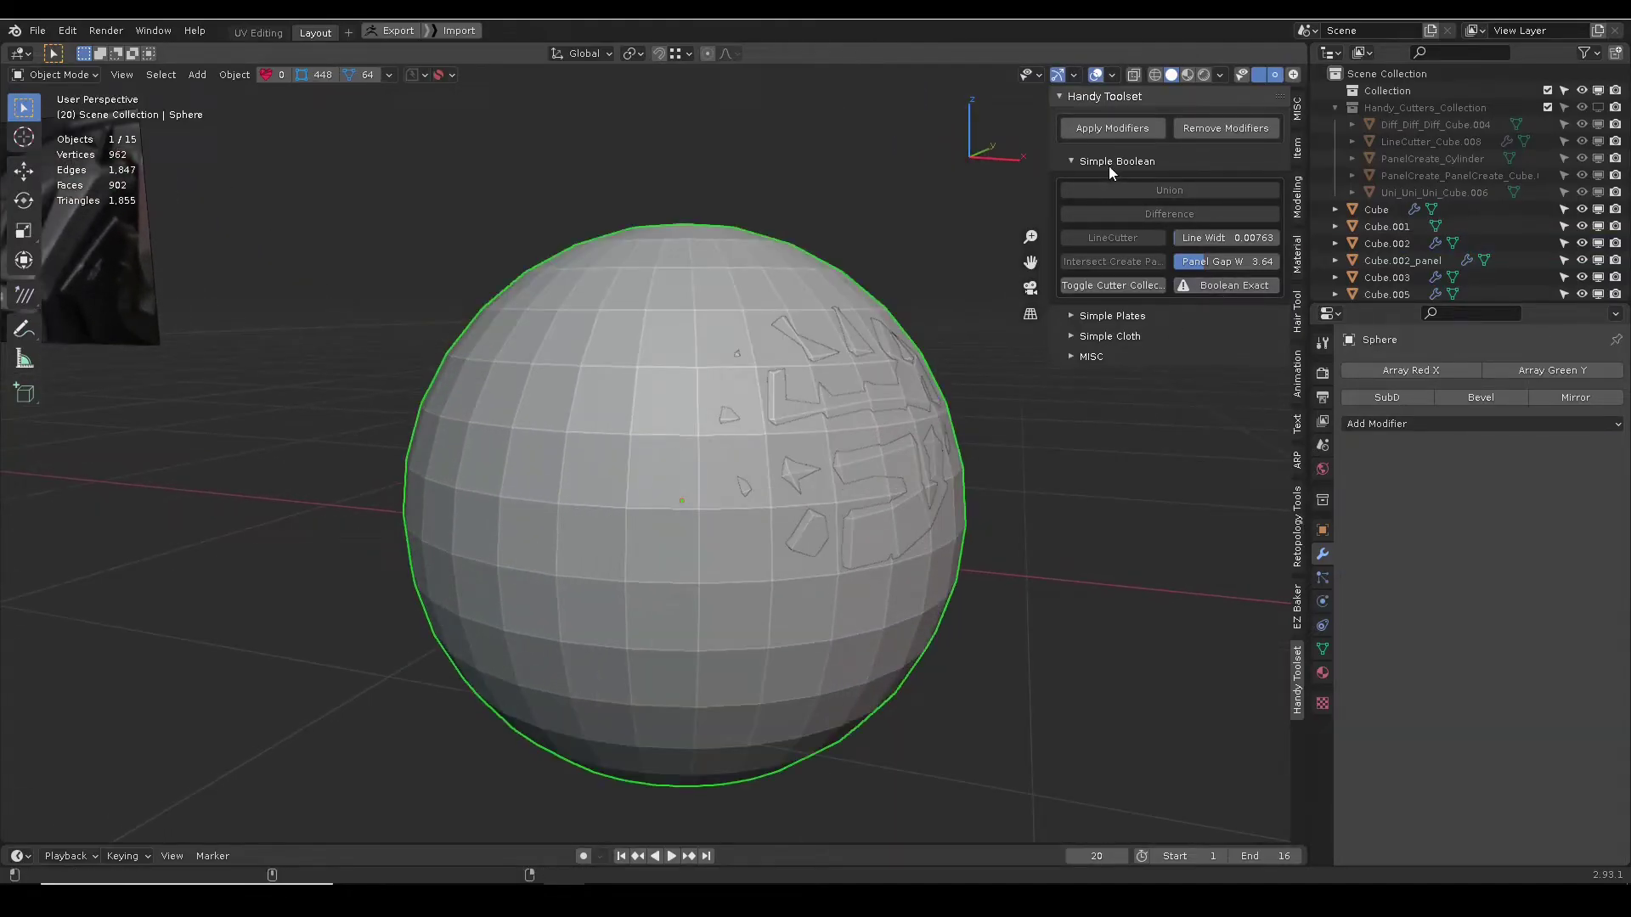
{"action": "left_click", "coordinate": [1109, 160]}
{"action": "left_click", "coordinate": [1095, 181]}
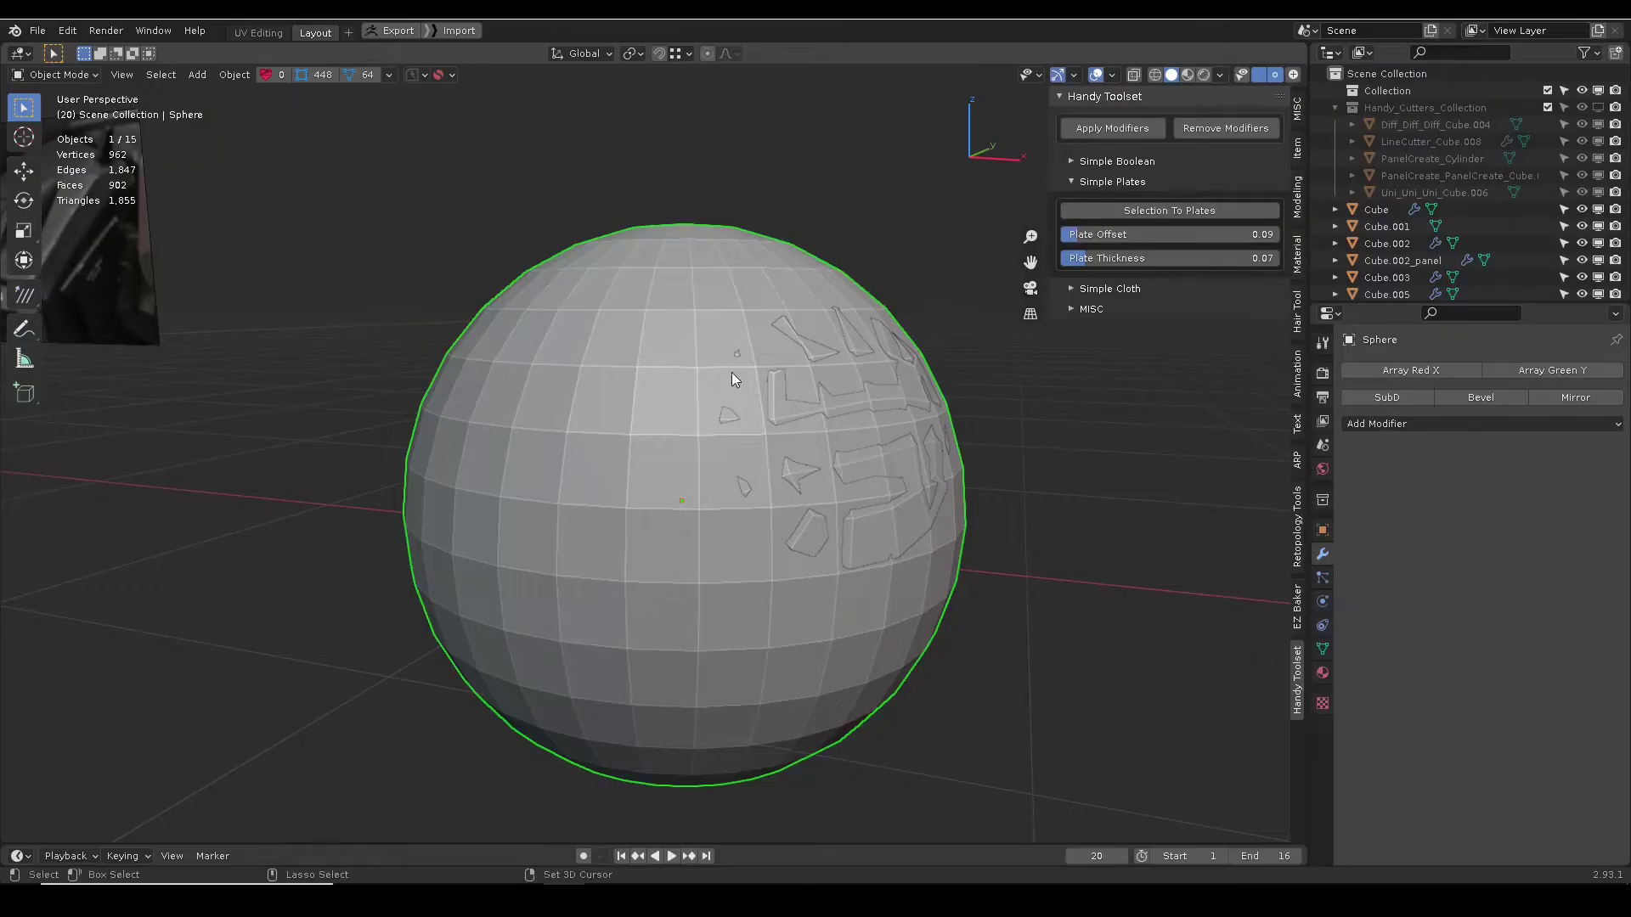
- In Edit Mode, select a patch of 17 faces on the sphere's front, beside the embedded mesh
{"action": "key", "text": "Tab"}
{"action": "left_click_drag", "start_coordinate": [470, 365], "coordinate": [600, 533]}
{"action": "middle_click_drag", "start_coordinate": [567, 503], "coordinate": [629, 478], "text": "alt"}
{"action": "left_click_drag", "start_coordinate": [615, 474], "coordinate": [664, 454], "text": "alt"}
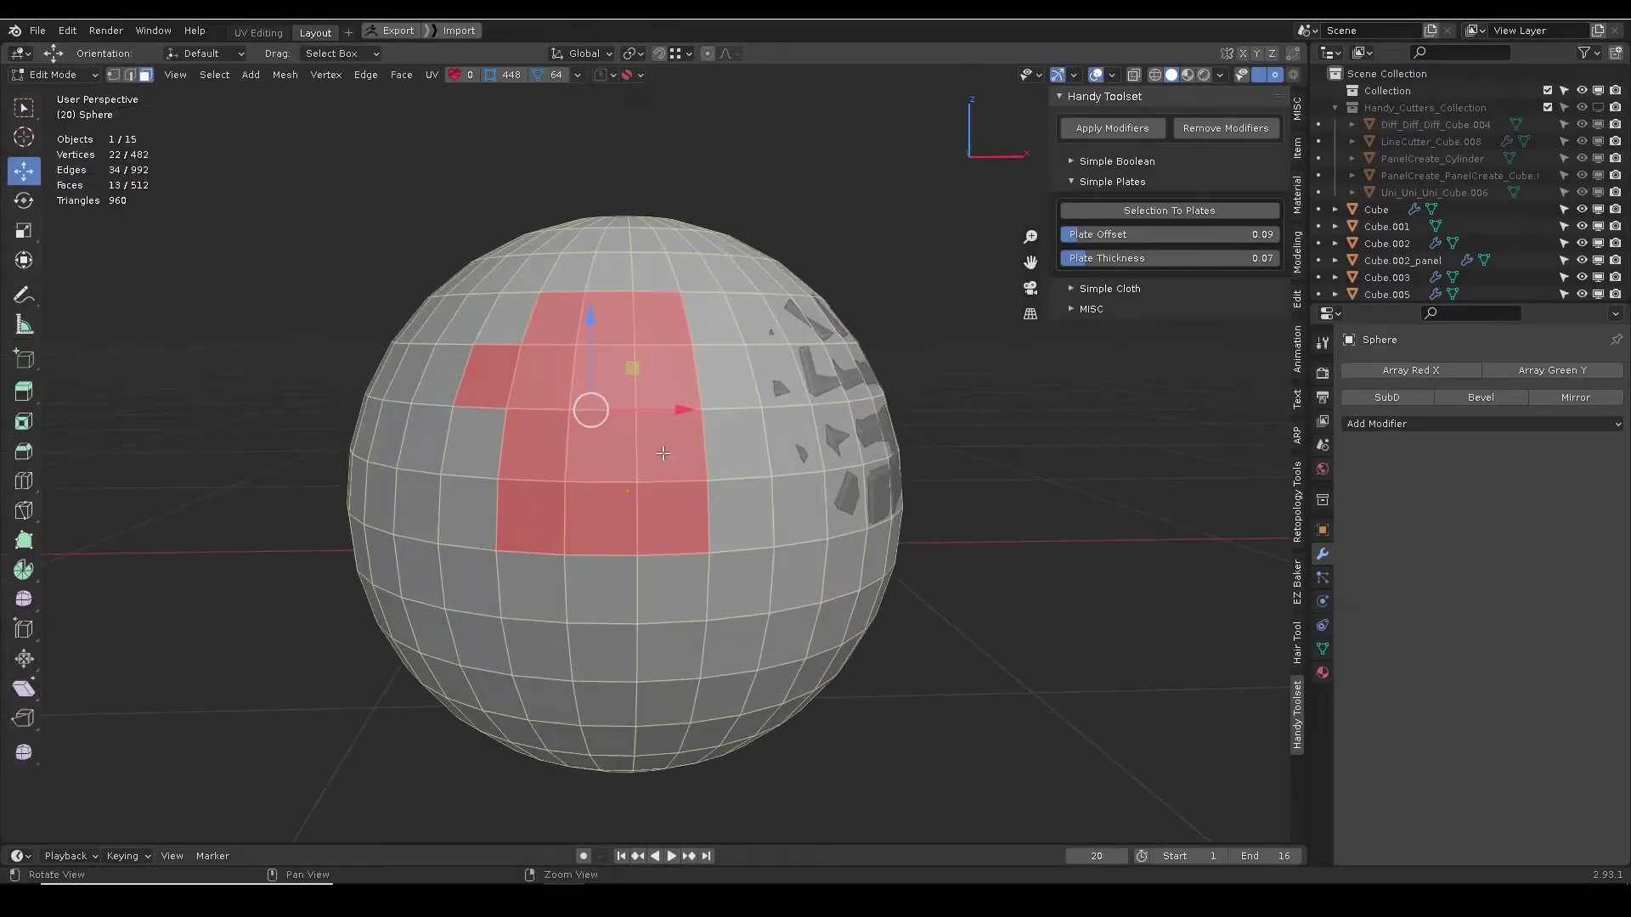
{"action": "left_click_drag", "start_coordinate": [519, 381], "coordinate": [642, 492], "text": "shift"}
{"action": "middle_click_drag", "start_coordinate": [642, 492], "coordinate": [597, 504]}
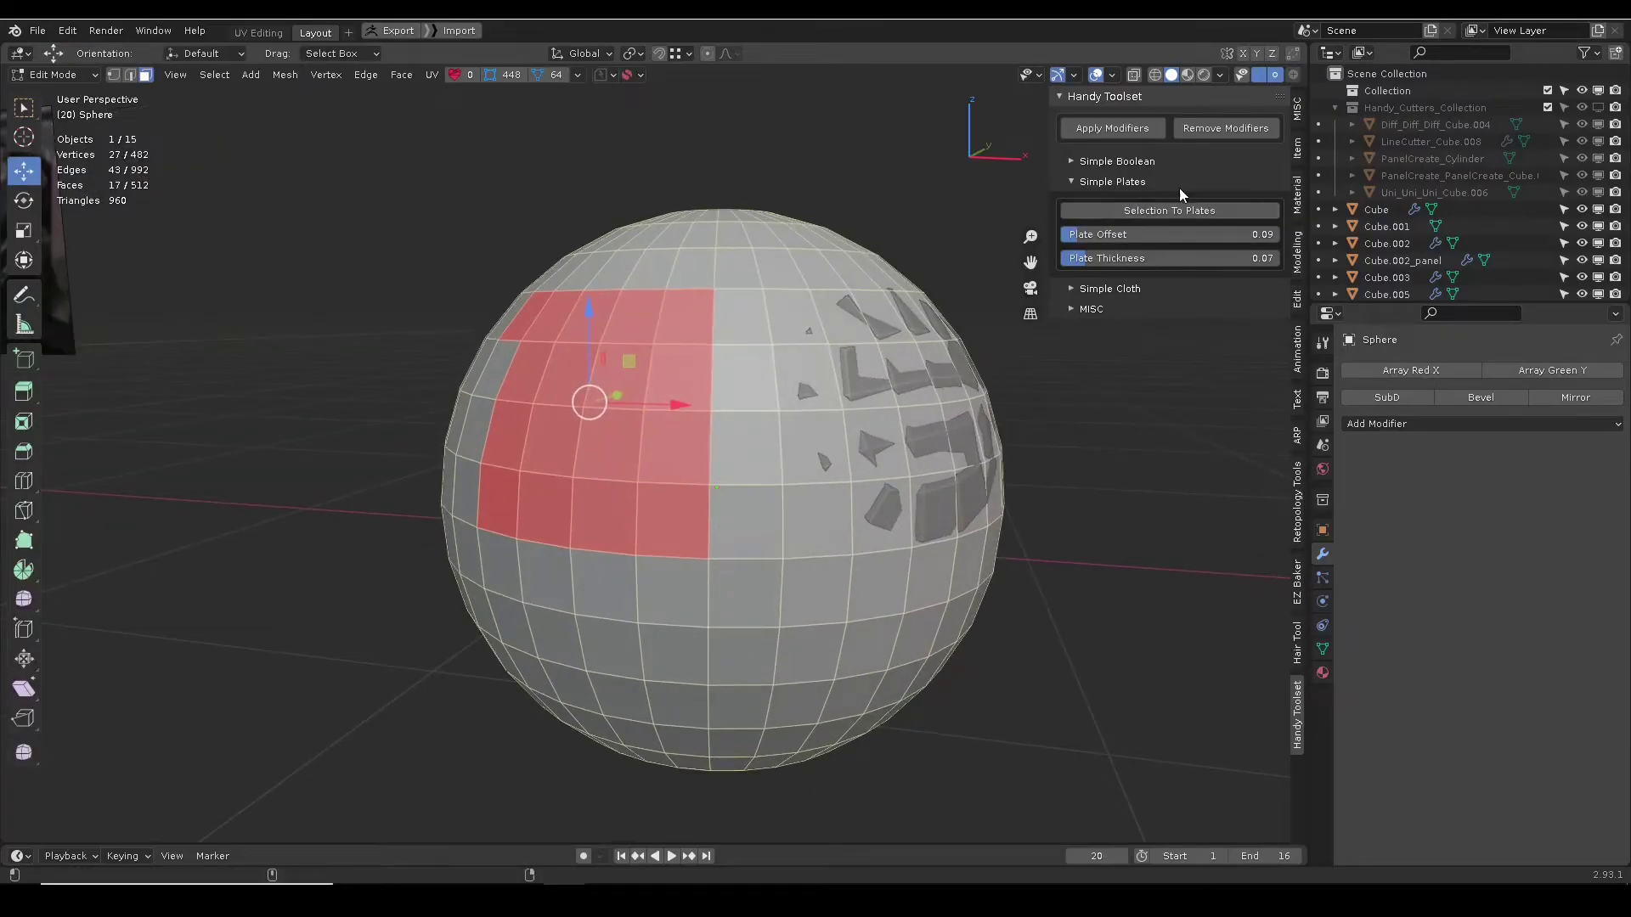
- Turn the selected sphere faces into a thick plate and move it away from the sphere
{"action": "left_click", "coordinate": [1169, 209]}
{"action": "mouse_move", "coordinate": [563, 389]}
{"action": "middle_mouse_down"}
{"action": "mouse_move", "coordinate": [461, 383]}
{"action": "mouse_move", "coordinate": [552, 400]}
{"action": "middle_mouse_up"}
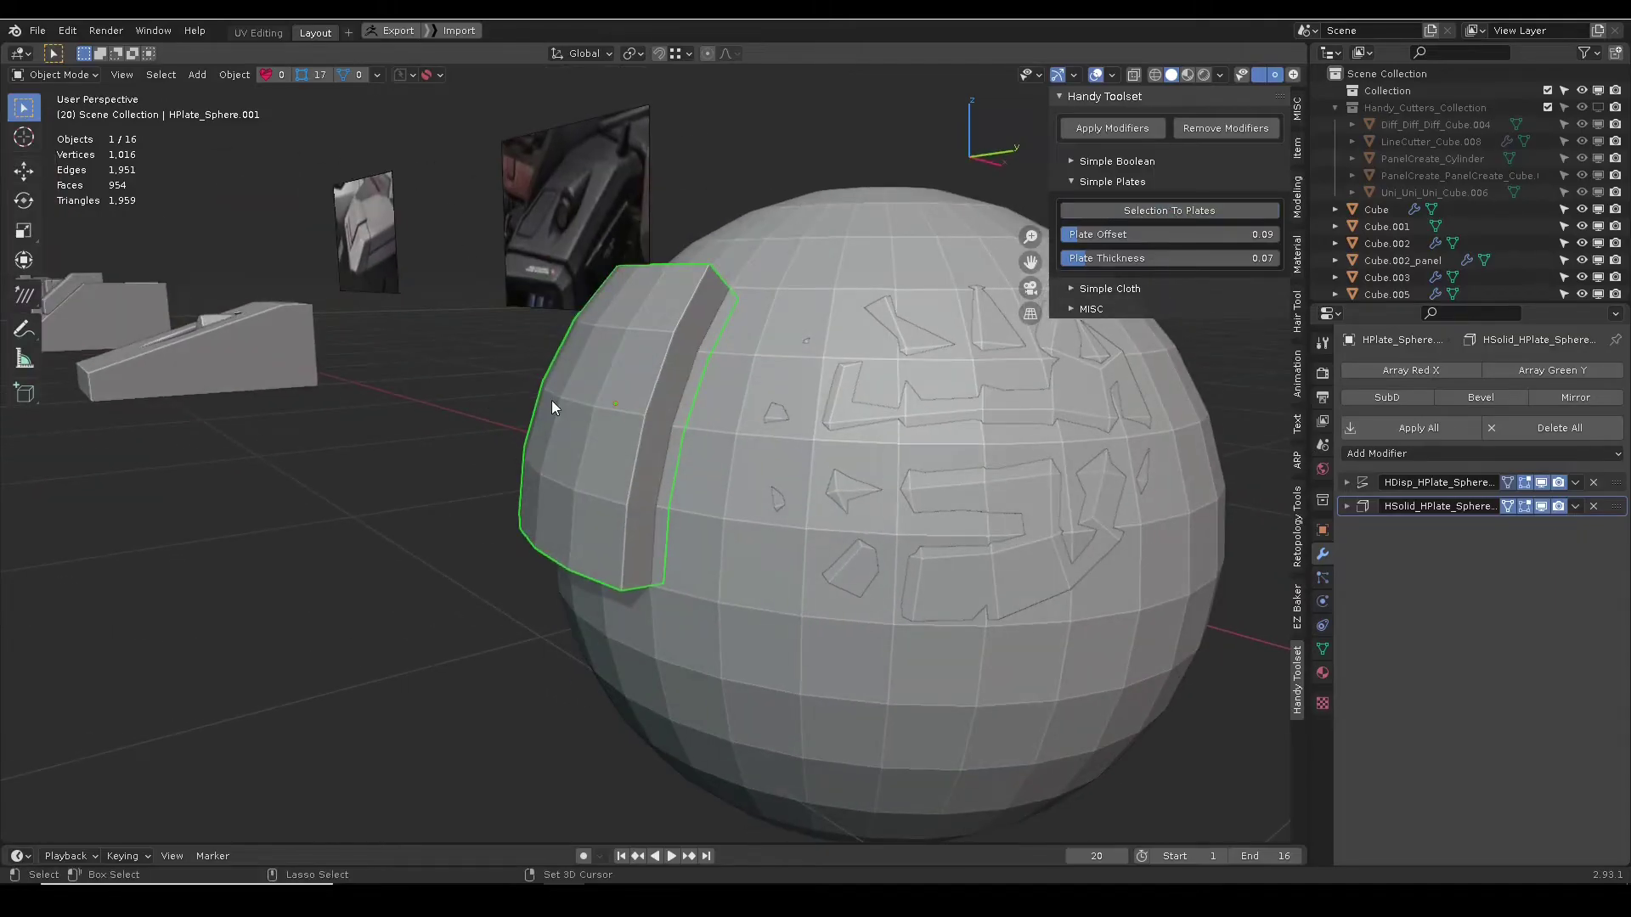
{"action": "key", "text": "w"}
{"action": "left_click_drag", "start_coordinate": [614, 406], "coordinate": [466, 381]}
{"action": "left_click_drag", "start_coordinate": [577, 397], "coordinate": [701, 386], "text": "alt"}
- Move the rounded mesh patch out of the sphere's surface and turn it into a plate with Selection To Plates
{"action": "left_click", "coordinate": [809, 376]}
{"action": "middle_click_drag", "start_coordinate": [809, 375], "coordinate": [728, 426]}
{"action": "key", "text": "Tab"}
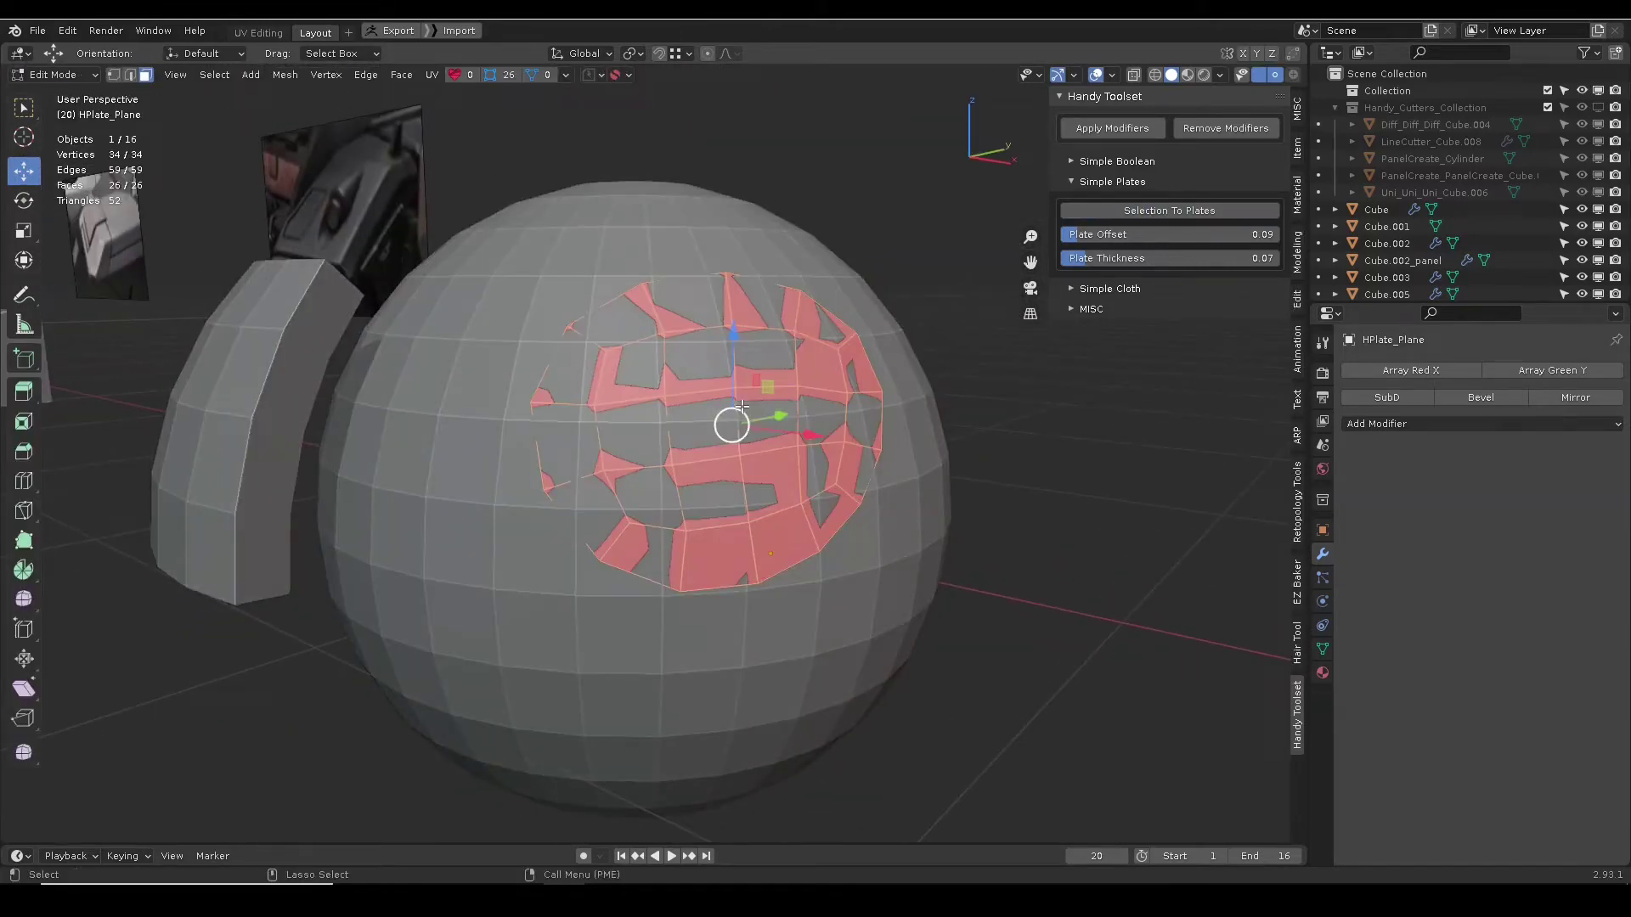
{"action": "key", "text": "Tab"}
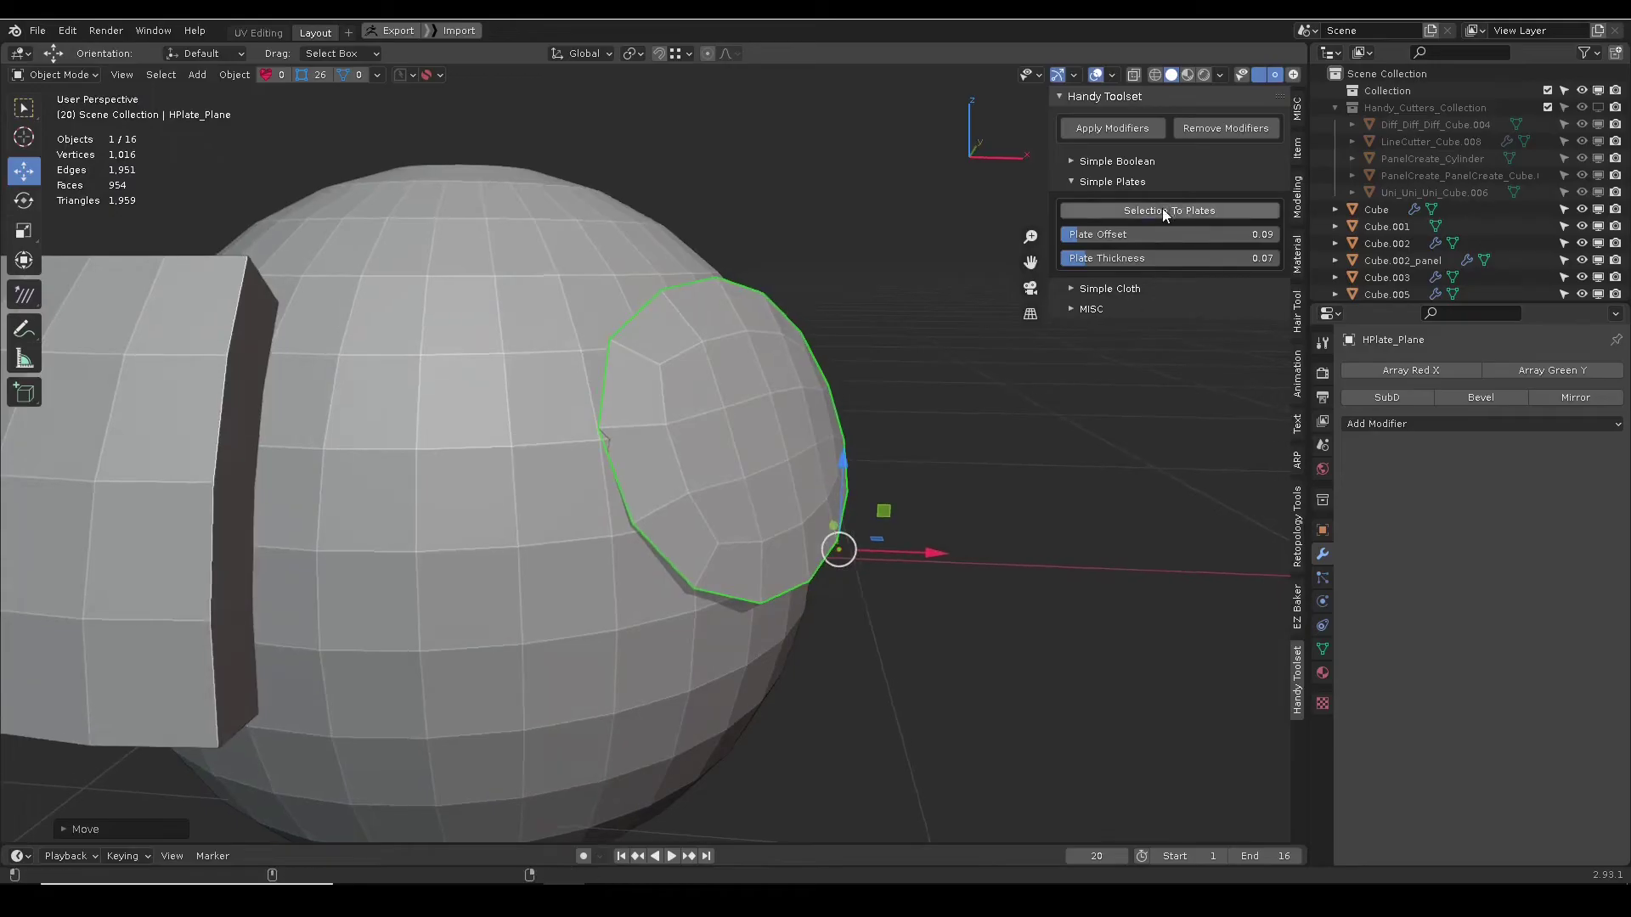
{"action": "left_click", "coordinate": [1161, 209]}
{"action": "middle_click_drag", "start_coordinate": [766, 348], "coordinate": [660, 448]}
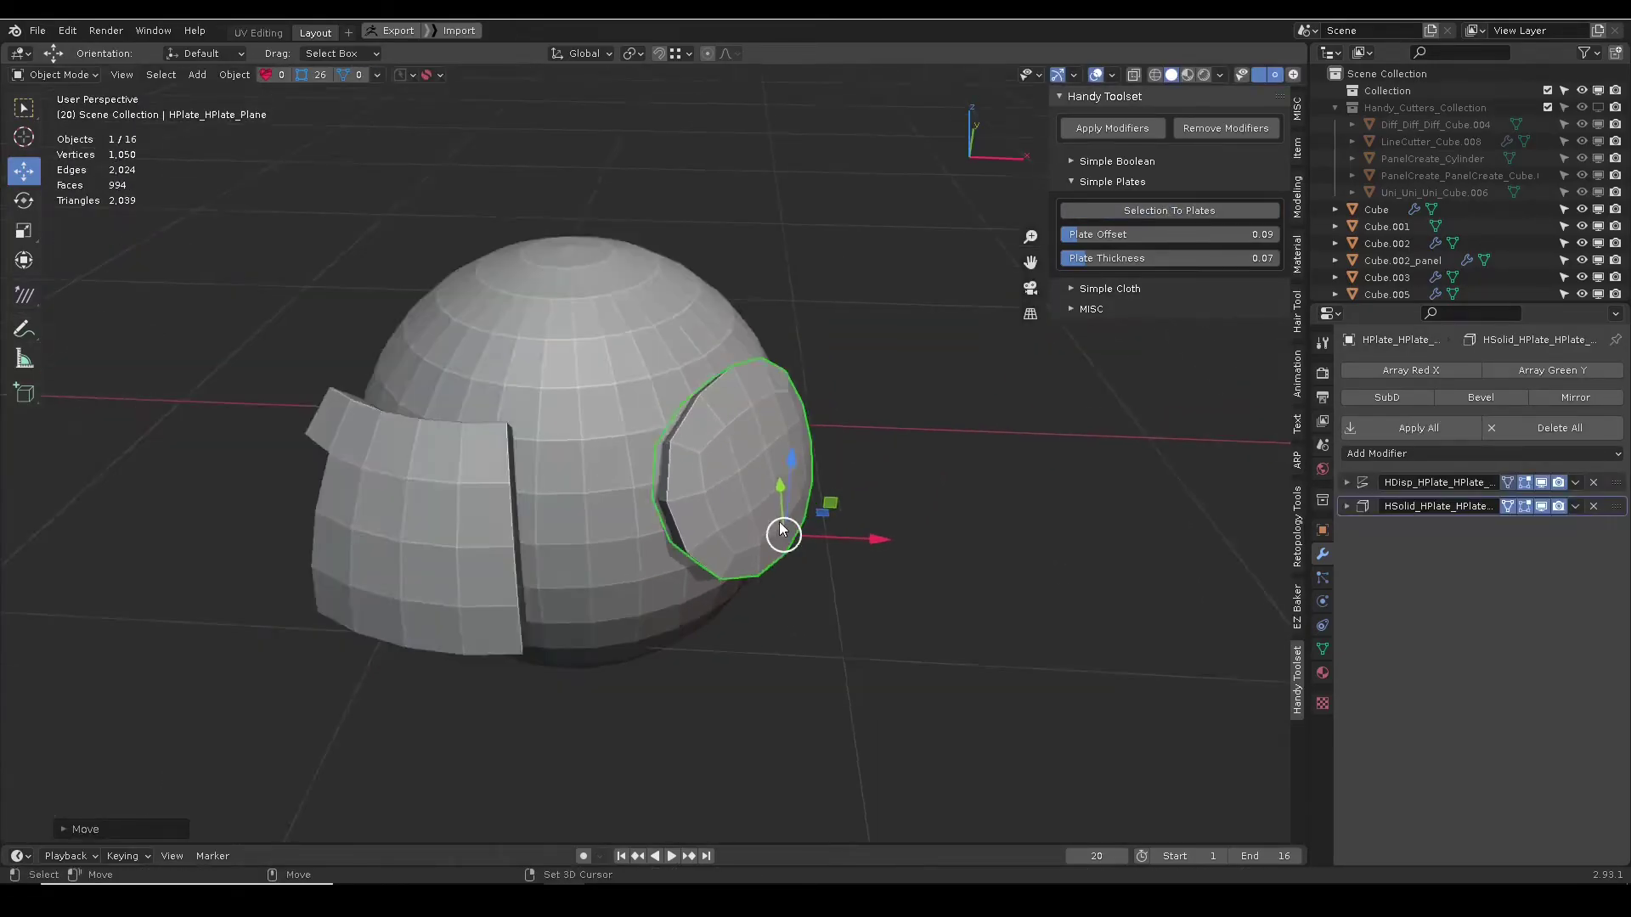
- Select the plate made from the sphere's faces and set its plate offset to 0.18 and plate thickness to 0.06
{"action": "middle_click_drag", "start_coordinate": [747, 476], "coordinate": [747, 420]}
{"action": "key", "text": "w"}
{"action": "scroll", "coordinate": [729, 477], "scroll_direction": "down", "scroll_amount": 4}
{"action": "scroll", "coordinate": [534, 425], "scroll_direction": "up", "scroll_amount": 3}
{"action": "scroll", "coordinate": [534, 425], "scroll_direction": "up", "scroll_amount": 4}
{"action": "key", "text": "w"}
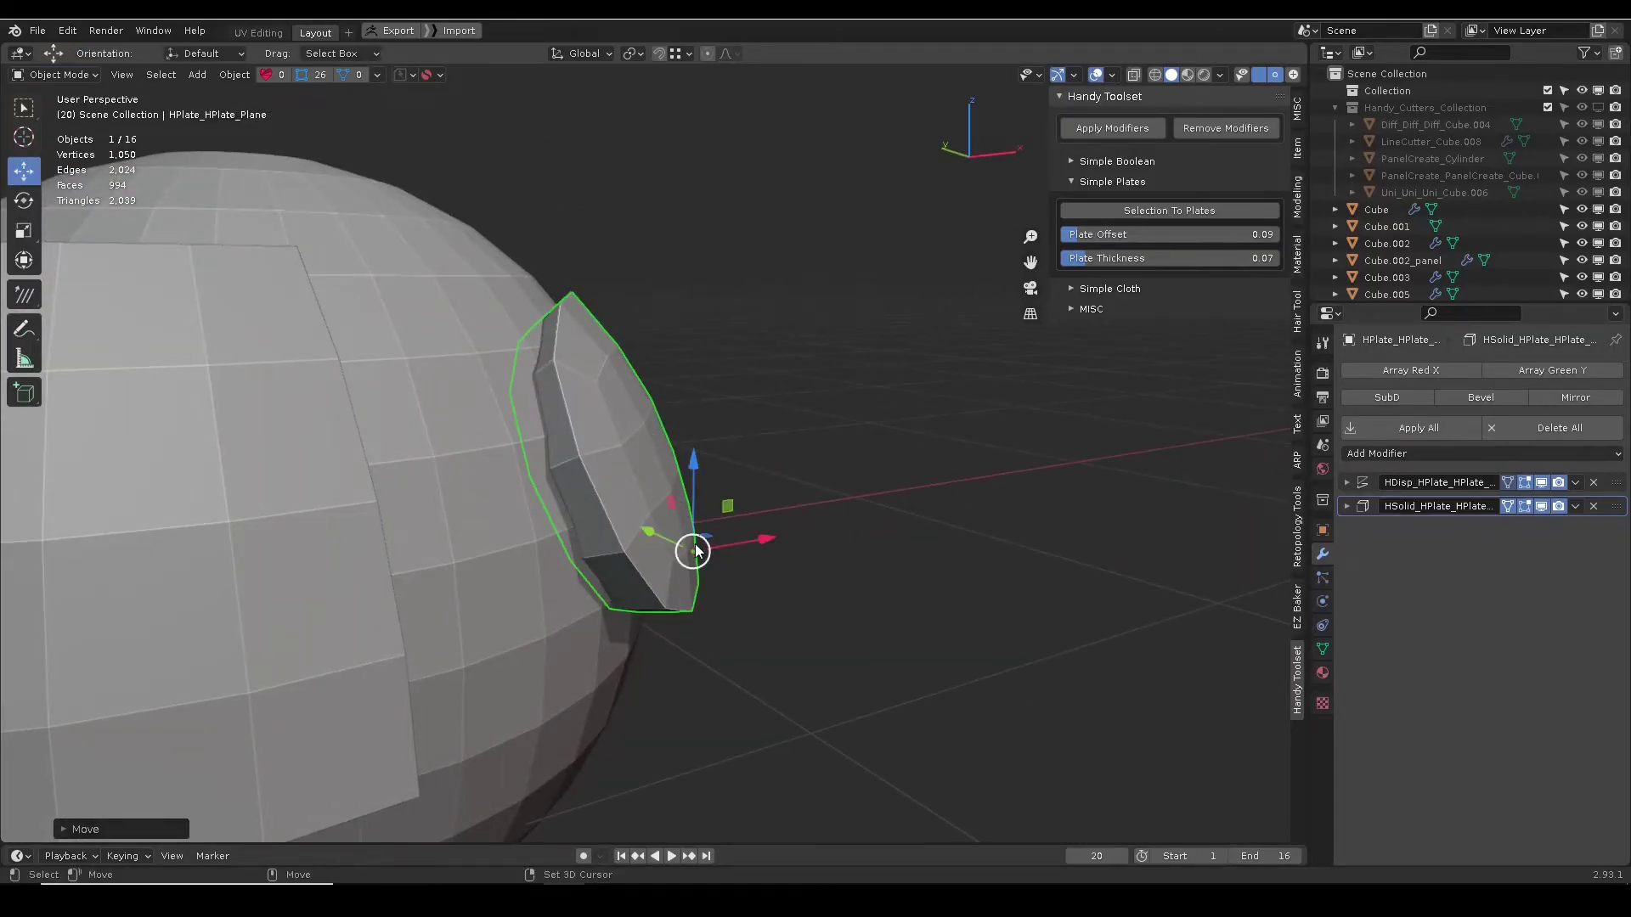
{"action": "left_click_drag", "start_coordinate": [695, 551], "coordinate": [699, 483]}
{"action": "left_click_drag", "start_coordinate": [1087, 239], "coordinate": [1142, 259]}
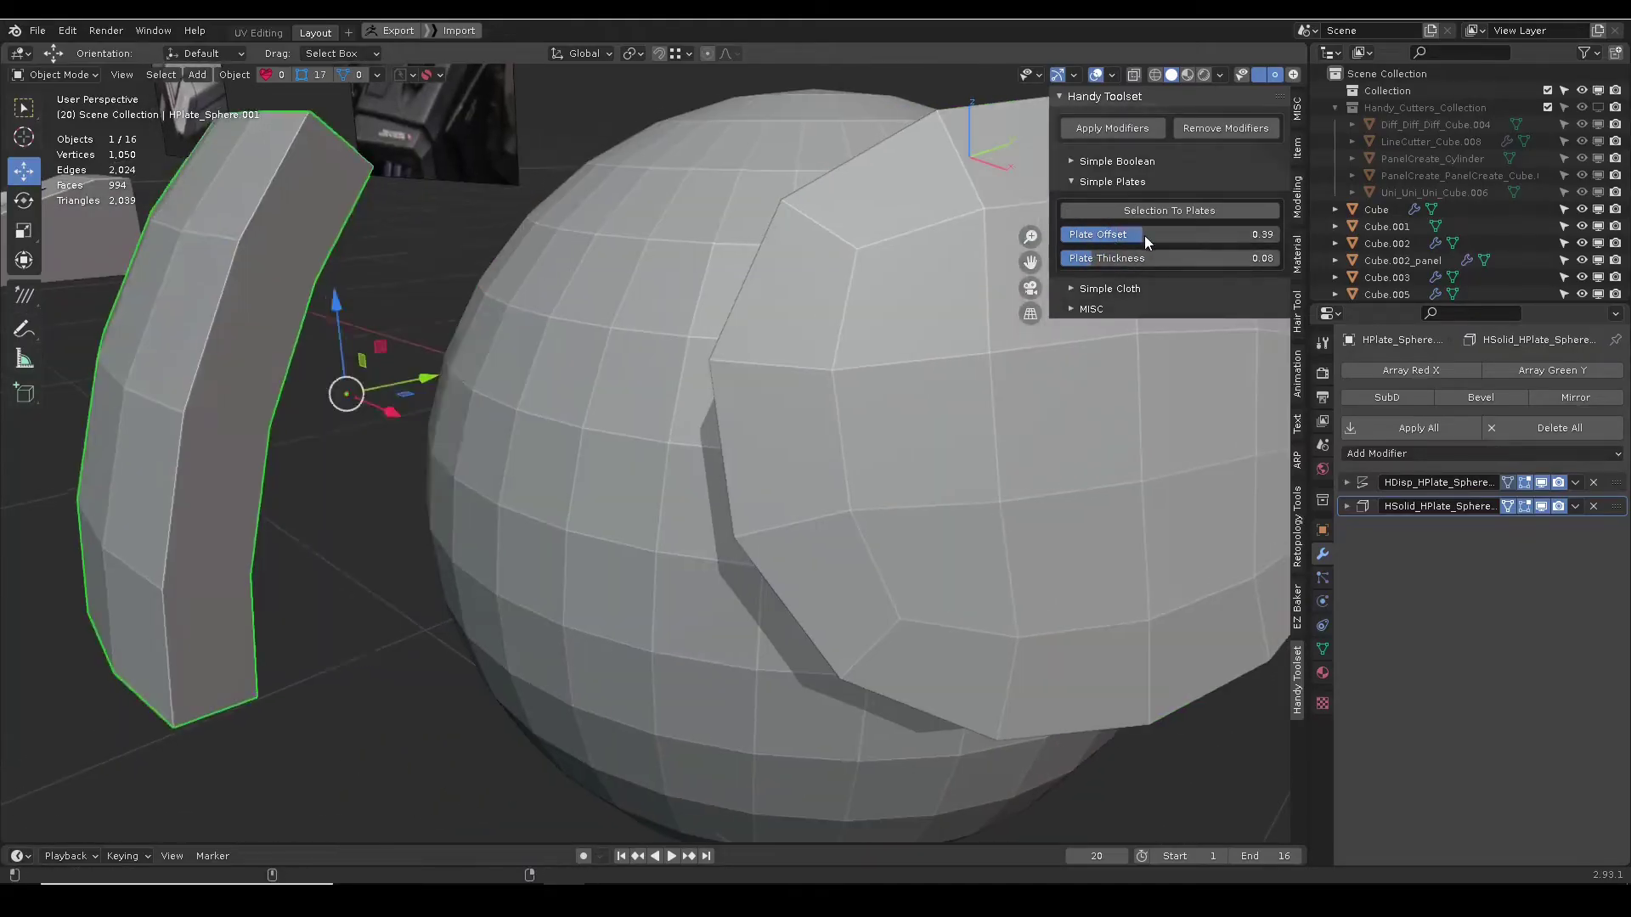
{"action": "left_click_drag", "start_coordinate": [1129, 260], "coordinate": [1142, 265]}
{"action": "scroll", "coordinate": [786, 464], "scroll_direction": "down", "scroll_amount": 5}
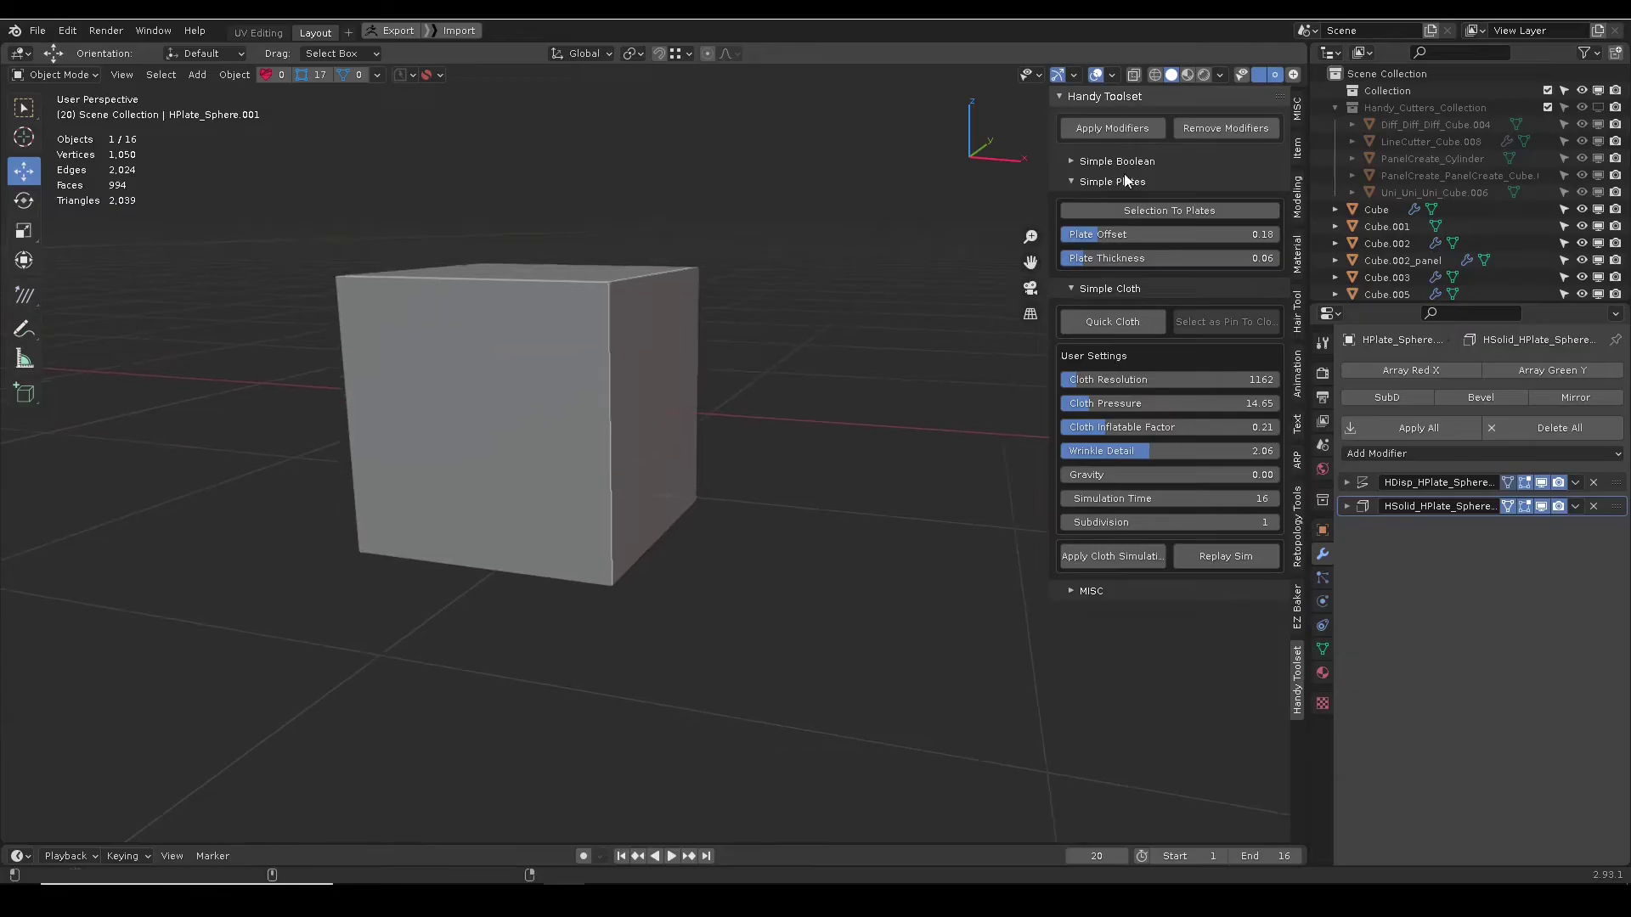
- Hide the Simple Plates options, leaving Simple Cloth open, and select the plain cube
{"action": "left_click", "coordinate": [1125, 181]}
{"action": "left_click", "coordinate": [549, 359]}
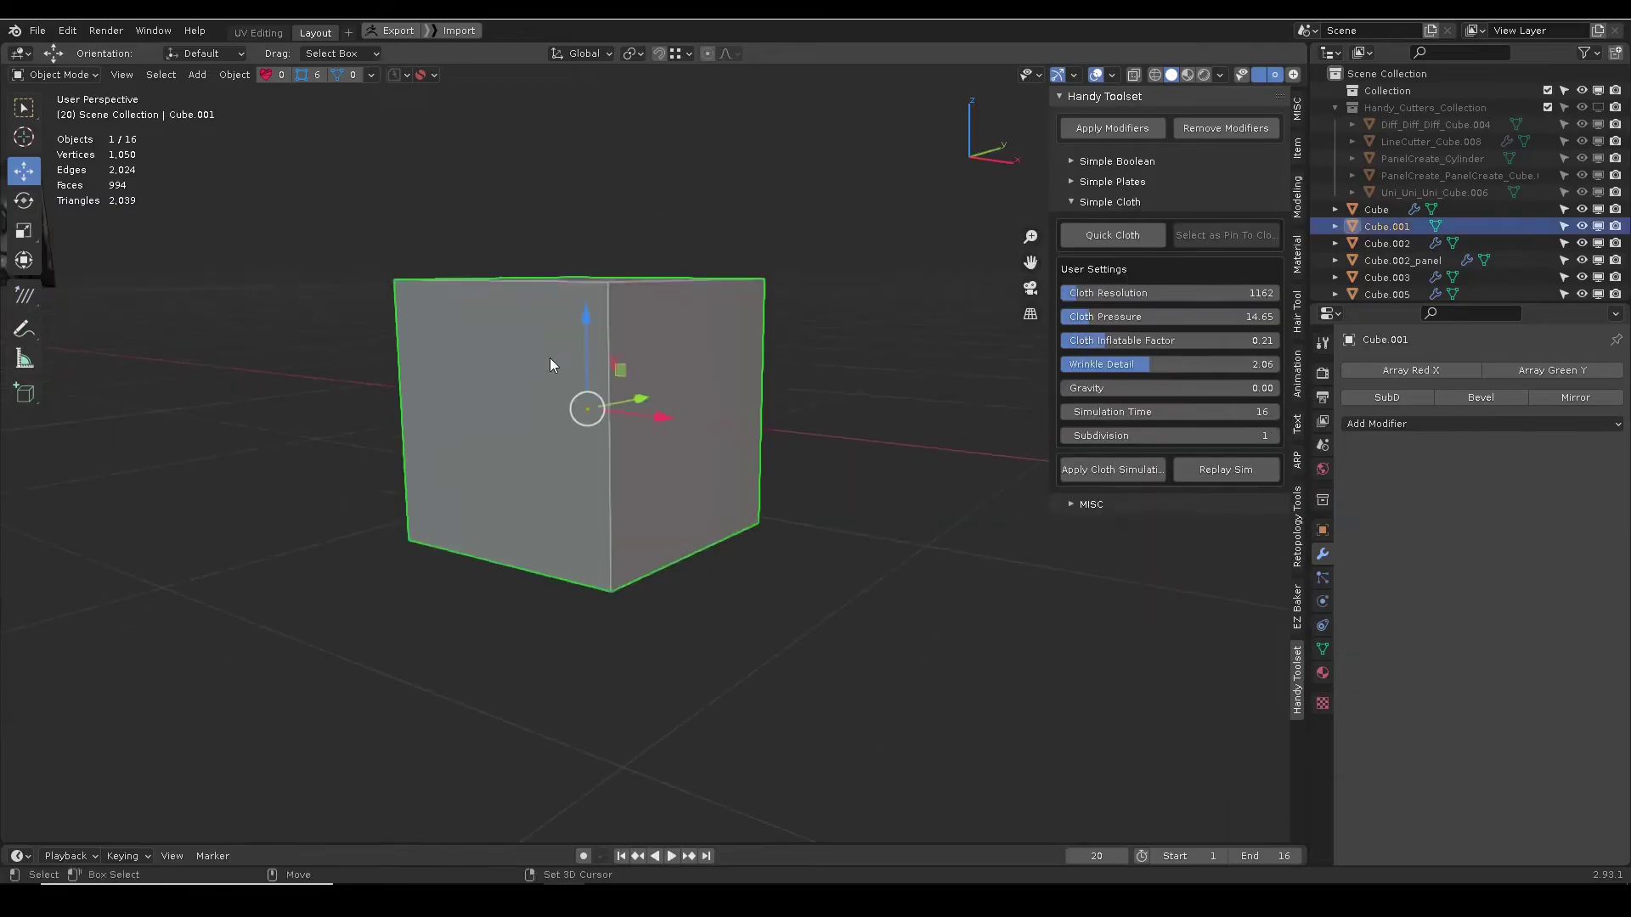
{"action": "scroll", "coordinate": [584, 355], "scroll_direction": "up", "scroll_amount": 2}
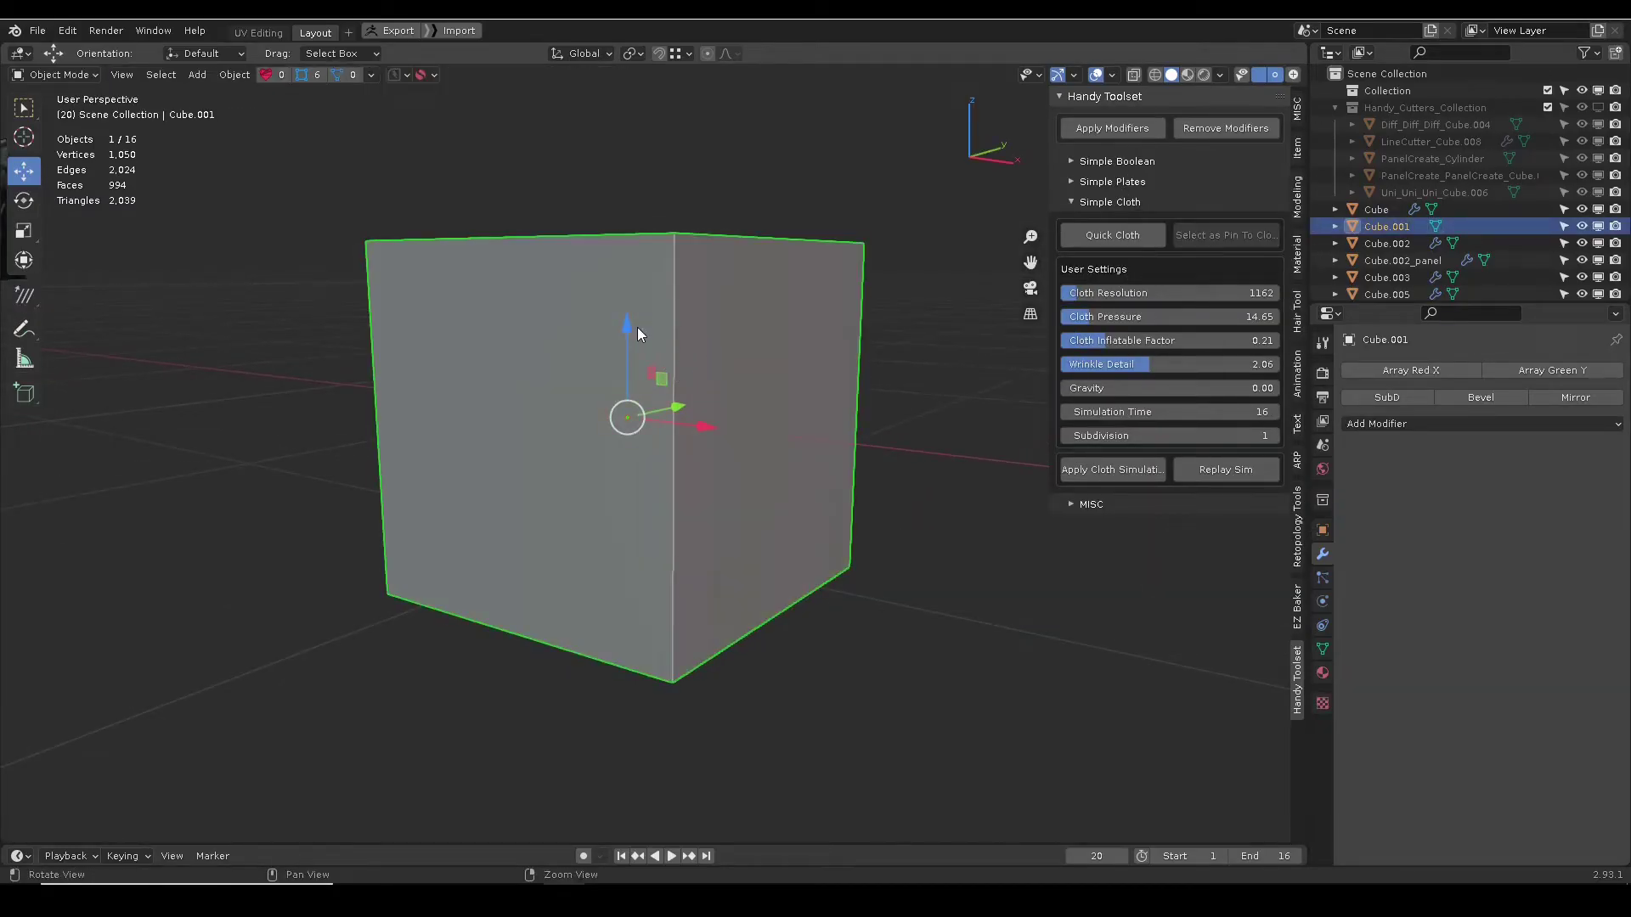
- Try Quick Cloth on the entire cube, check the remeshed grid in Edit Mode and undo the cloth
{"action": "key", "text": "w"}
{"action": "middle_click_drag", "start_coordinate": [637, 327], "coordinate": [698, 299]}
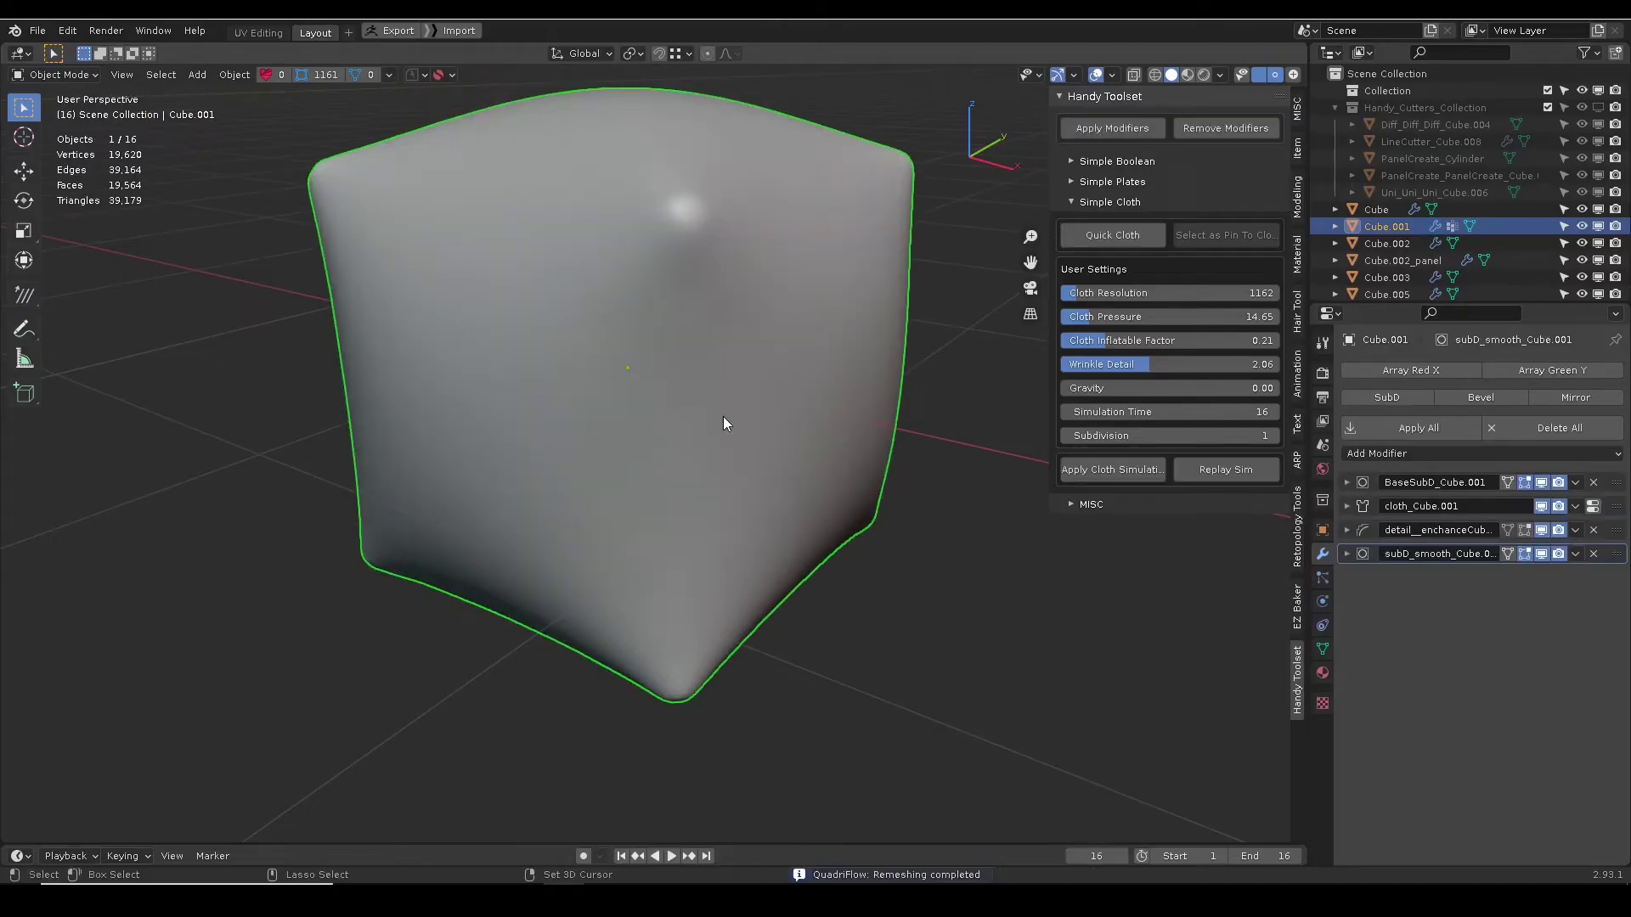
{"action": "middle_click_drag", "start_coordinate": [480, 396], "coordinate": [510, 361]}
{"action": "key", "text": "Tab"}
{"action": "middle_click_drag", "start_coordinate": [509, 437], "coordinate": [569, 421], "text": "shift"}
{"action": "key", "text": "3"}
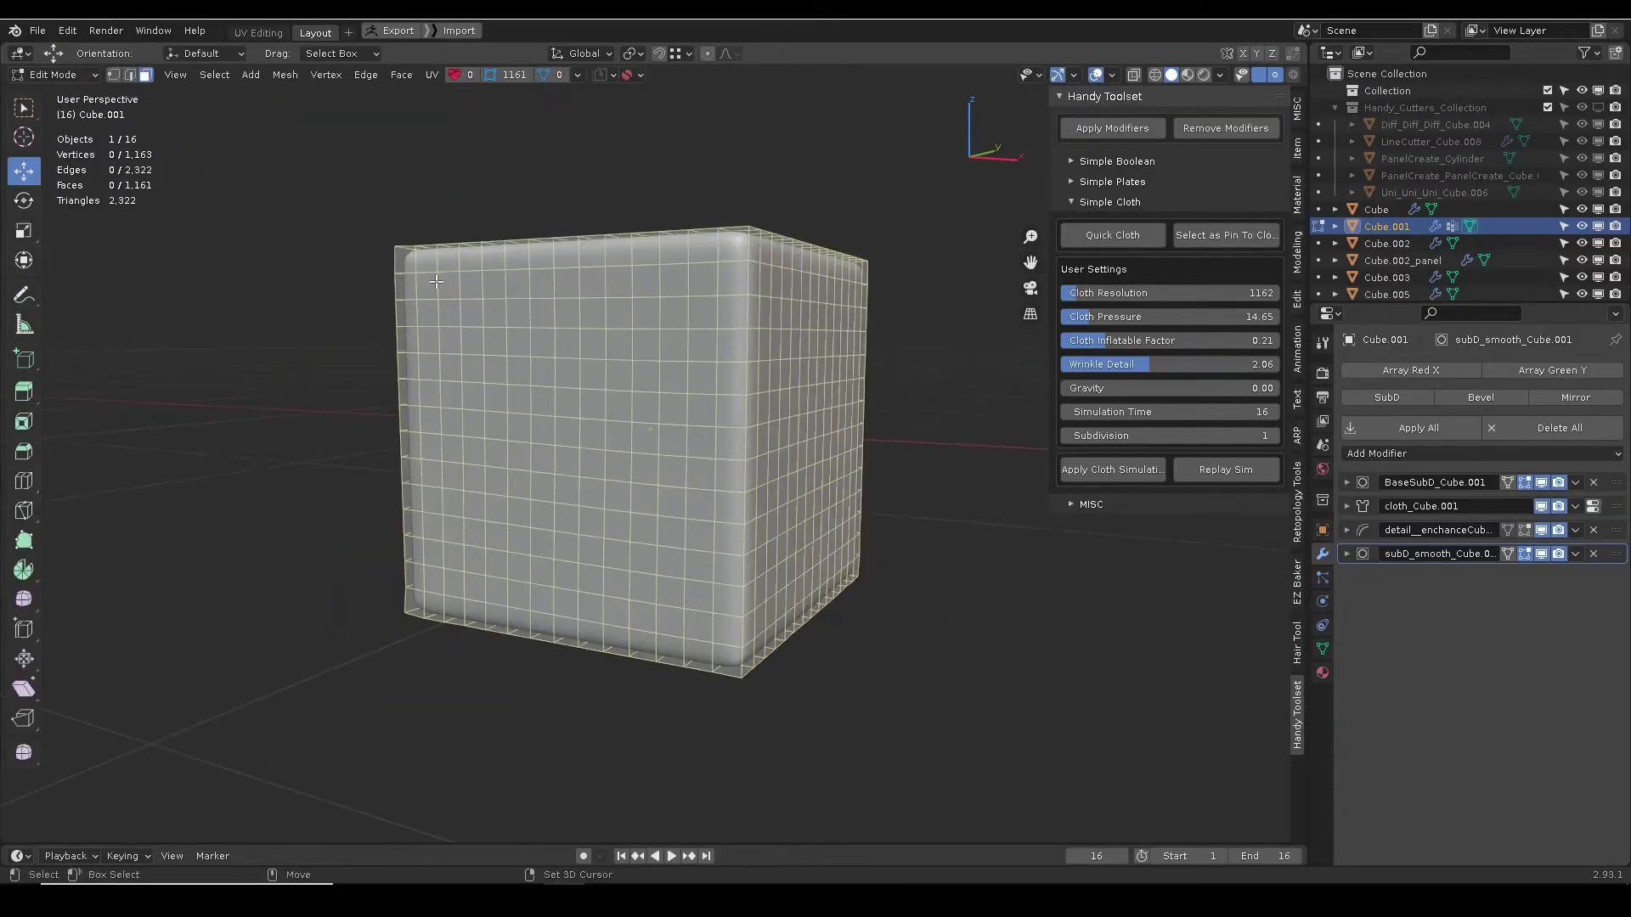
{"action": "right_click", "coordinate": [552, 421]}
{"action": "left_click", "coordinate": [570, 421]}
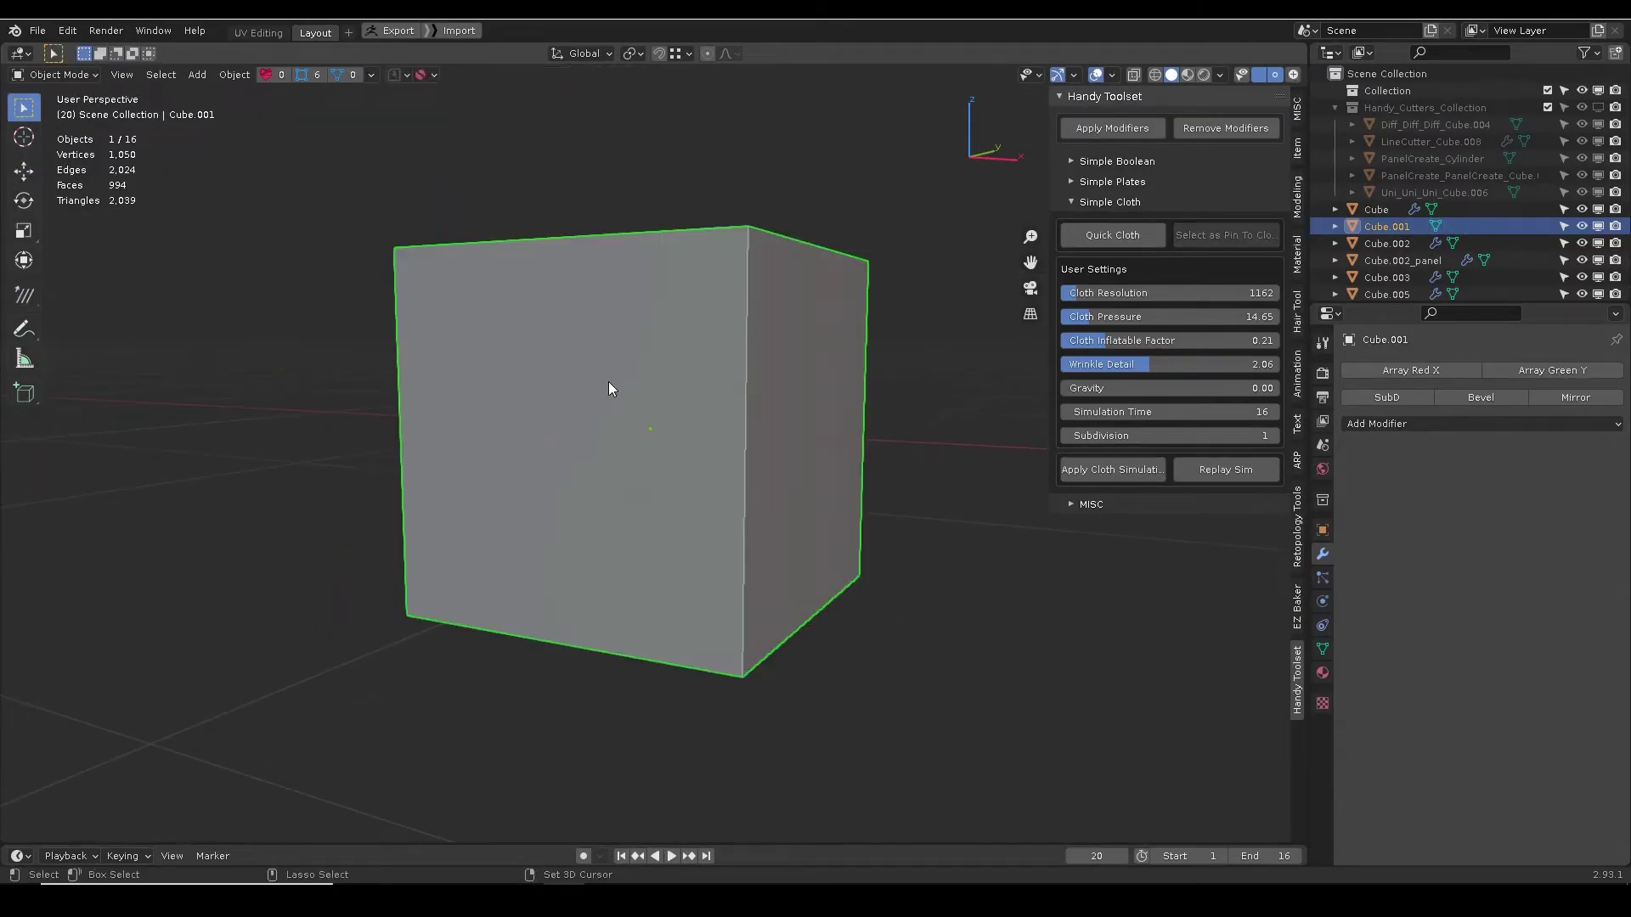
- In Edit Mode, select only the cube's front face and turn it into a cloth panel with Quick Cloth
{"action": "key", "text": "Tab"}
{"action": "key", "text": "3"}
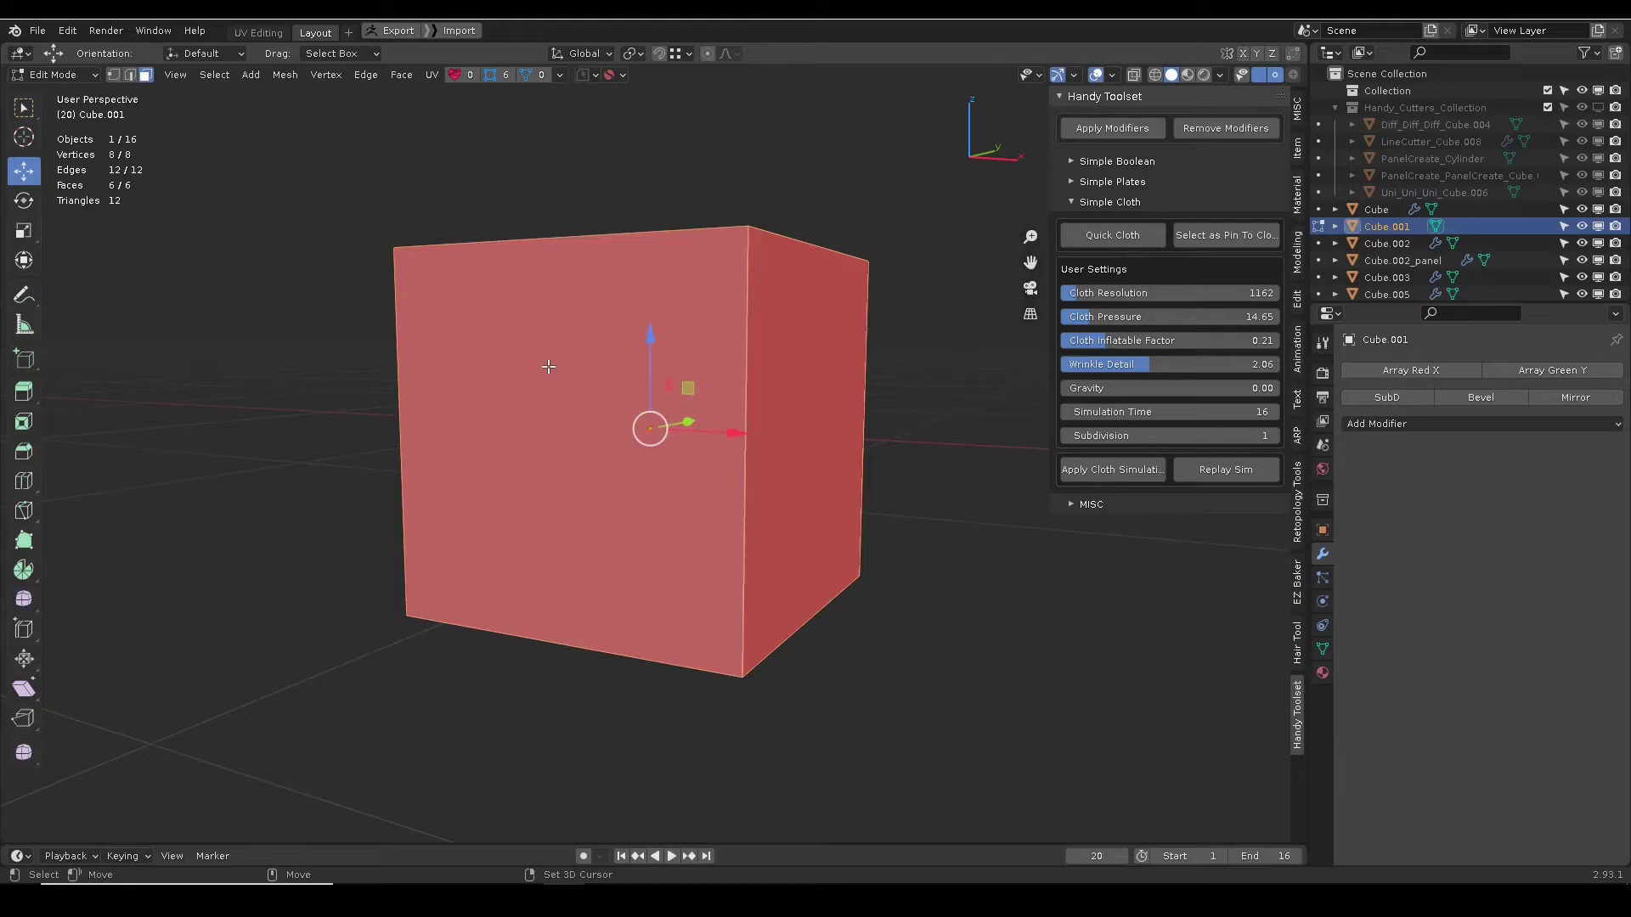
{"action": "left_click", "coordinate": [548, 370]}
{"action": "middle_click_drag", "start_coordinate": [641, 429], "coordinate": [735, 409]}
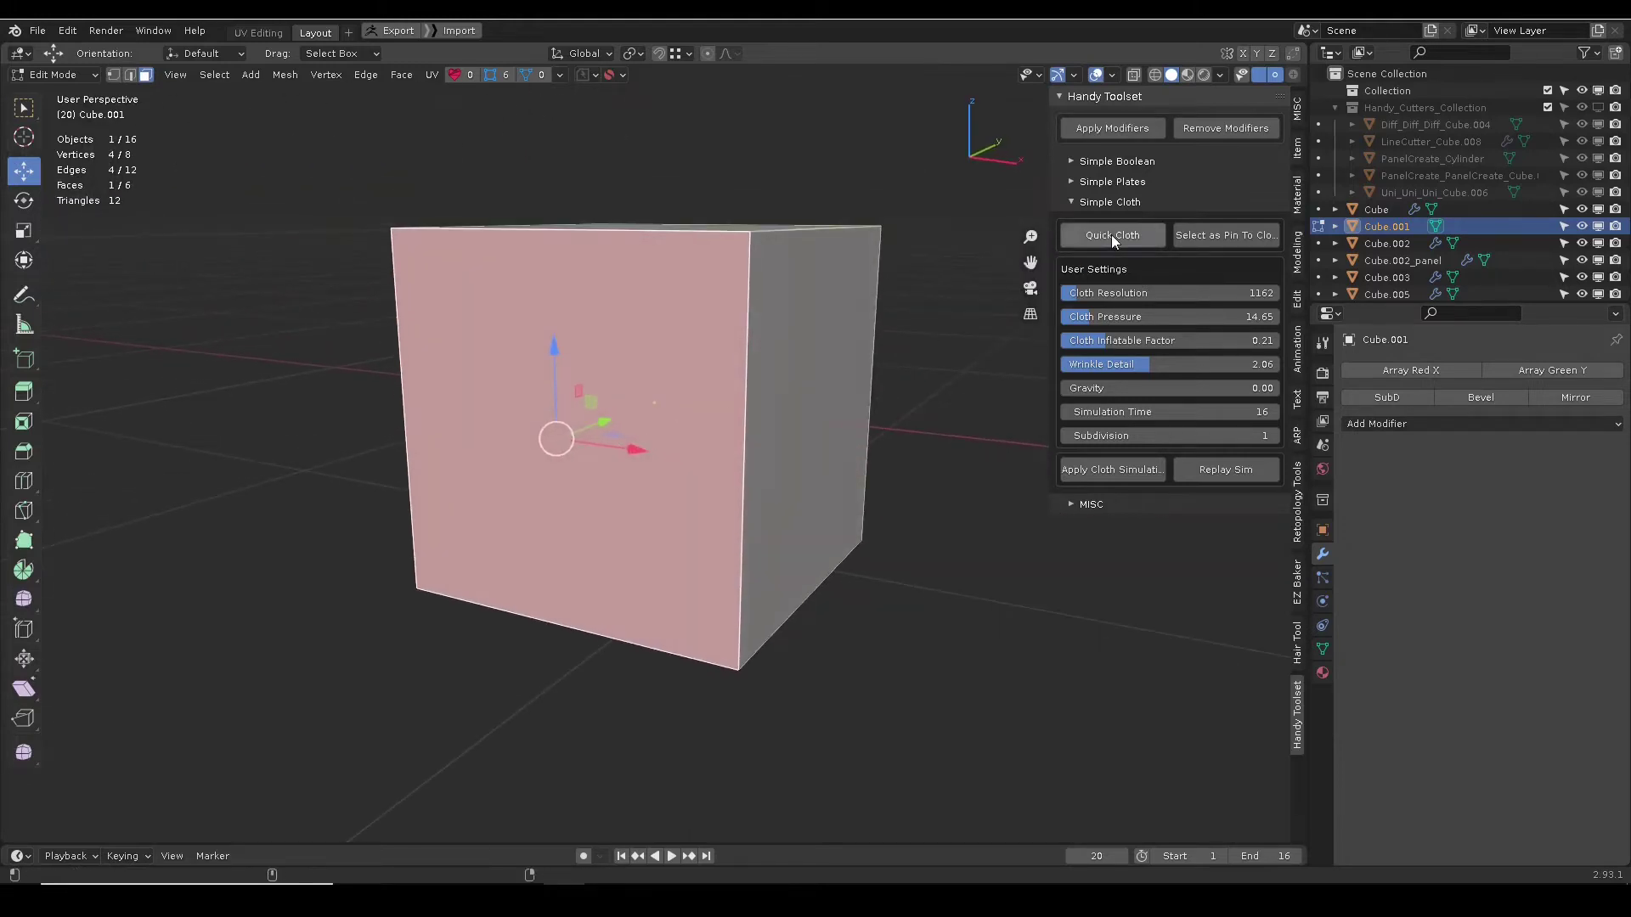
{"action": "key", "text": "shift+r"}
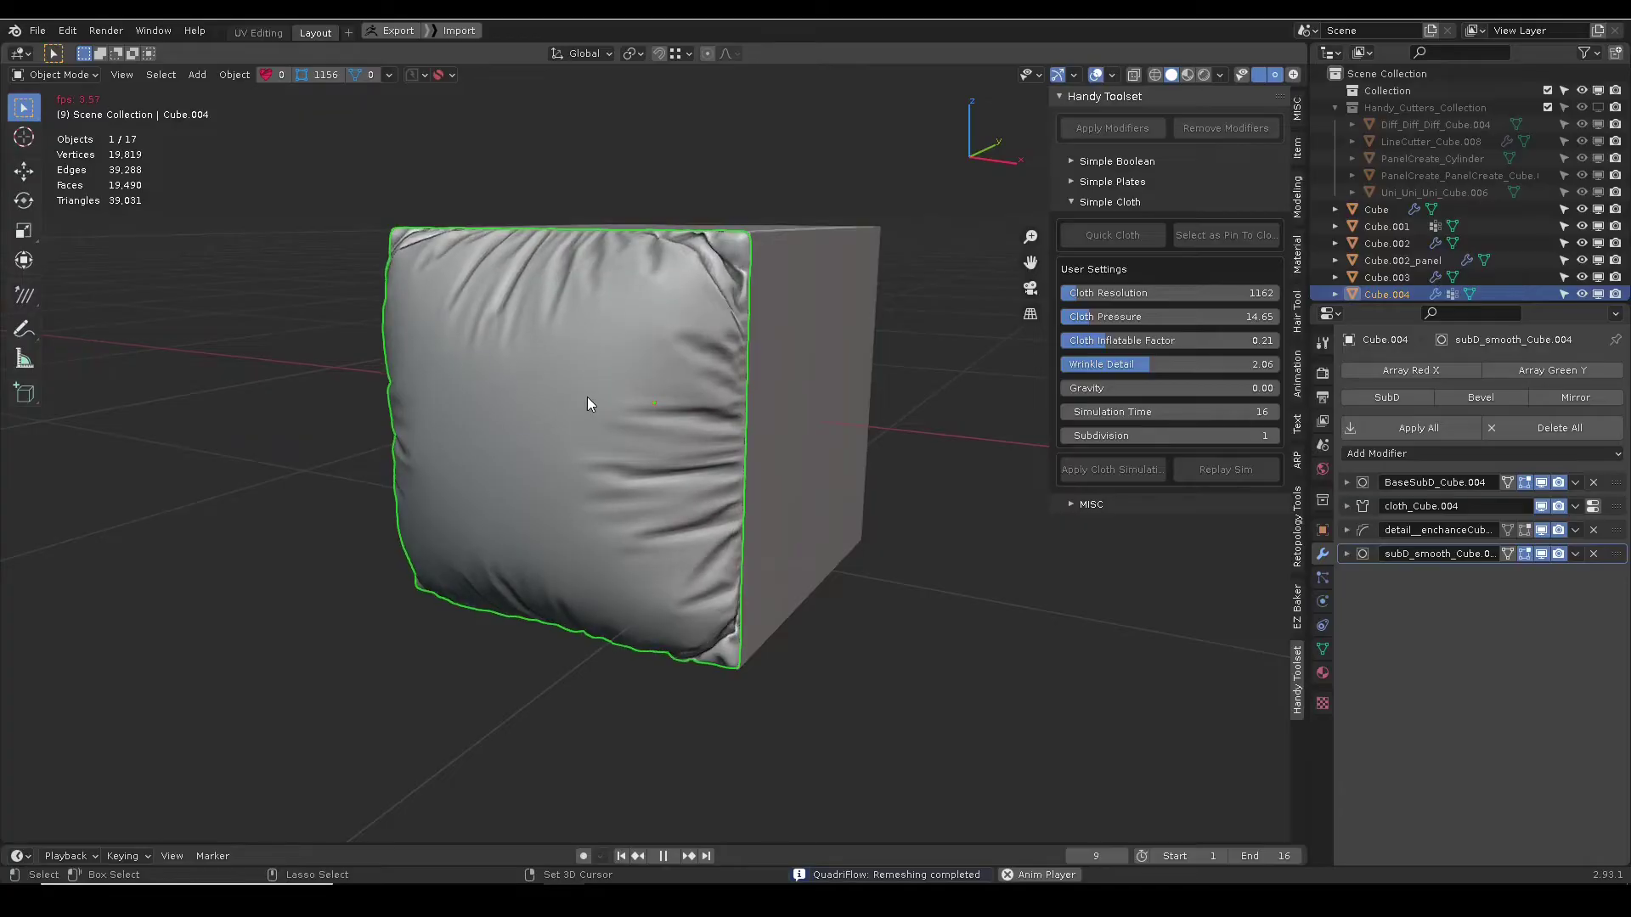
- In Edit Mode, select two vertical edge paths on the cloth mesh, one near each side
{"action": "key", "text": "Tab"}
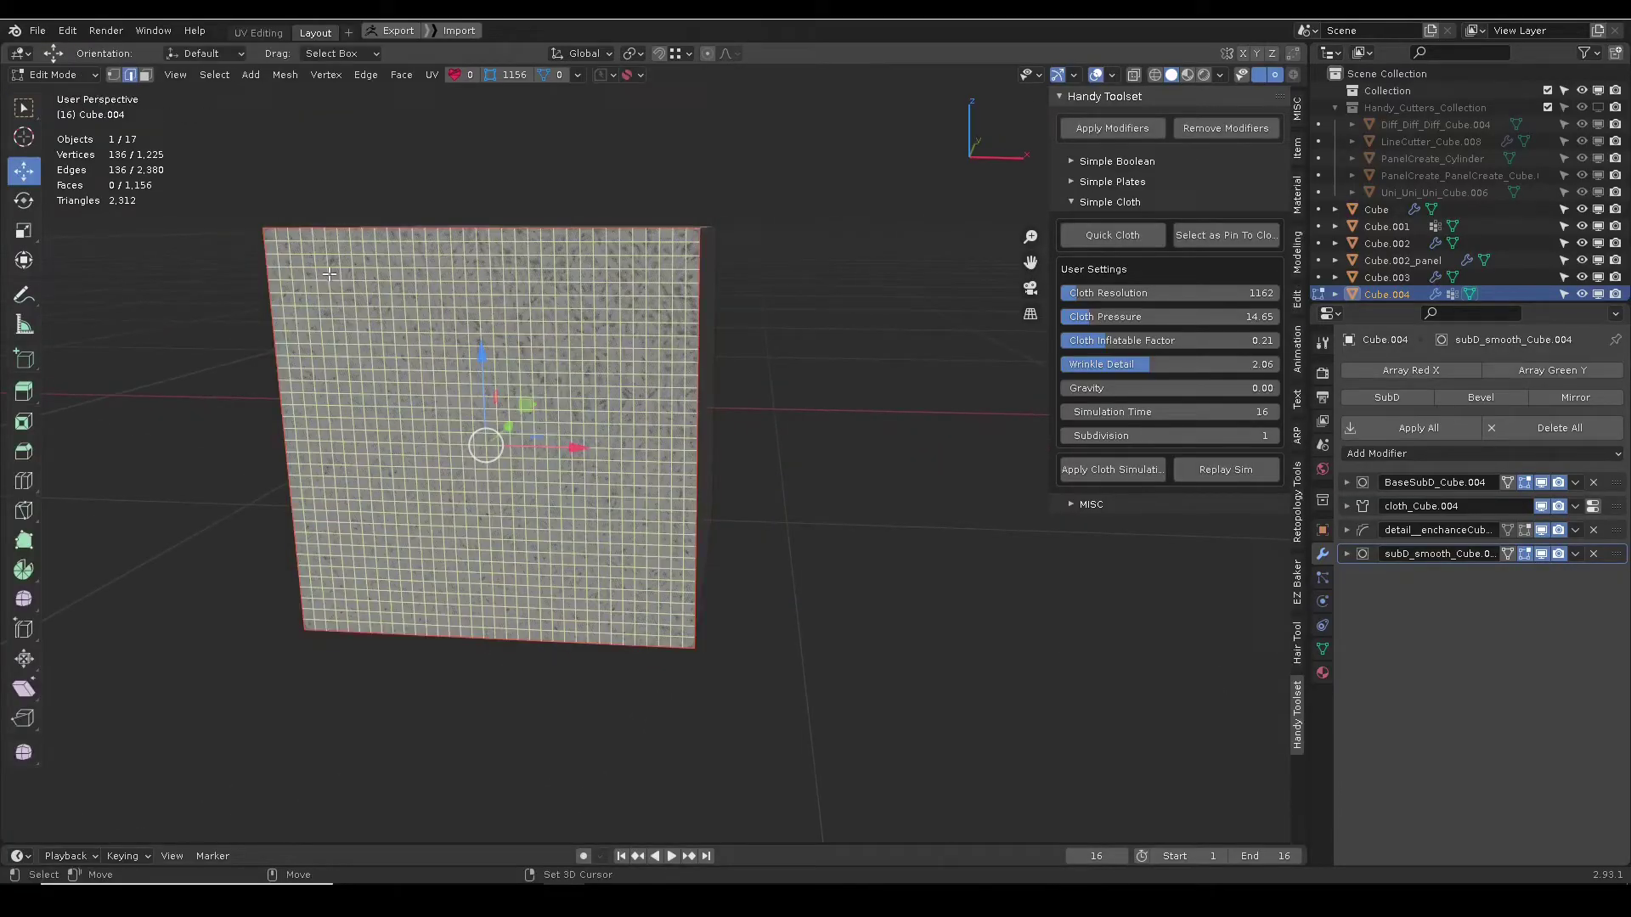
{"action": "key", "text": "2"}
{"action": "left_click", "coordinate": [415, 229]}
{"action": "left_click", "coordinate": [430, 517], "text": "ctrl"}
{"action": "middle_click_drag", "start_coordinate": [433, 515], "coordinate": [418, 513]}
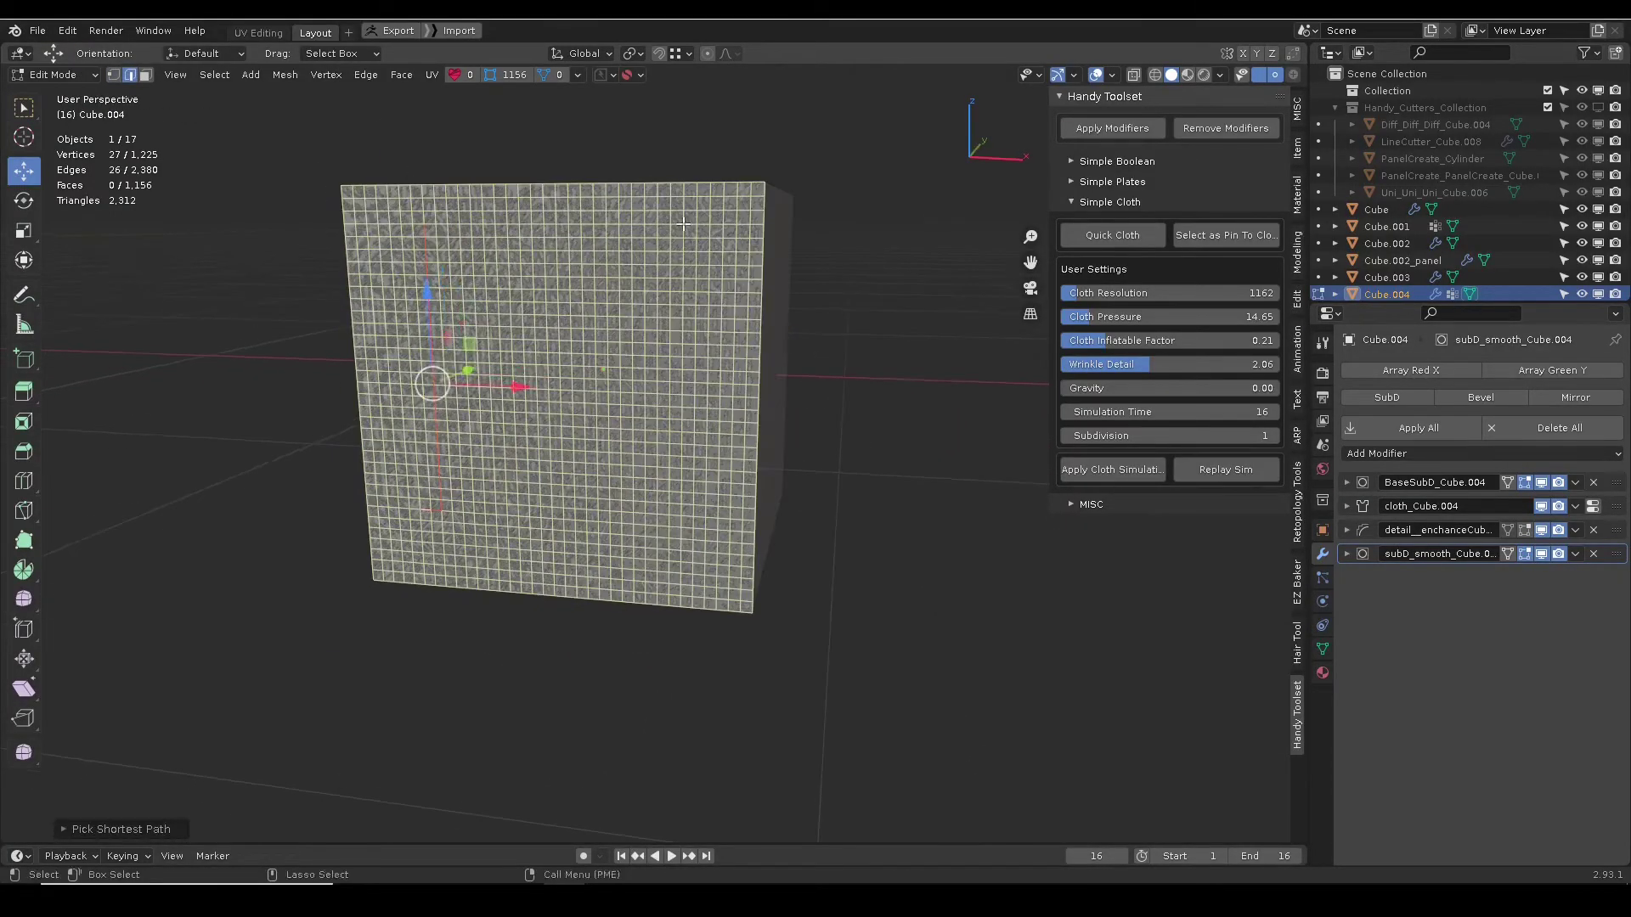
{"action": "left_click", "coordinate": [683, 216], "text": "shift"}
{"action": "left_click", "coordinate": [677, 562], "text": "ctrl"}
- Add a horizontal edge path between the two vertical ones and pin the selected edges to the cloth
{"action": "key", "text": "w"}
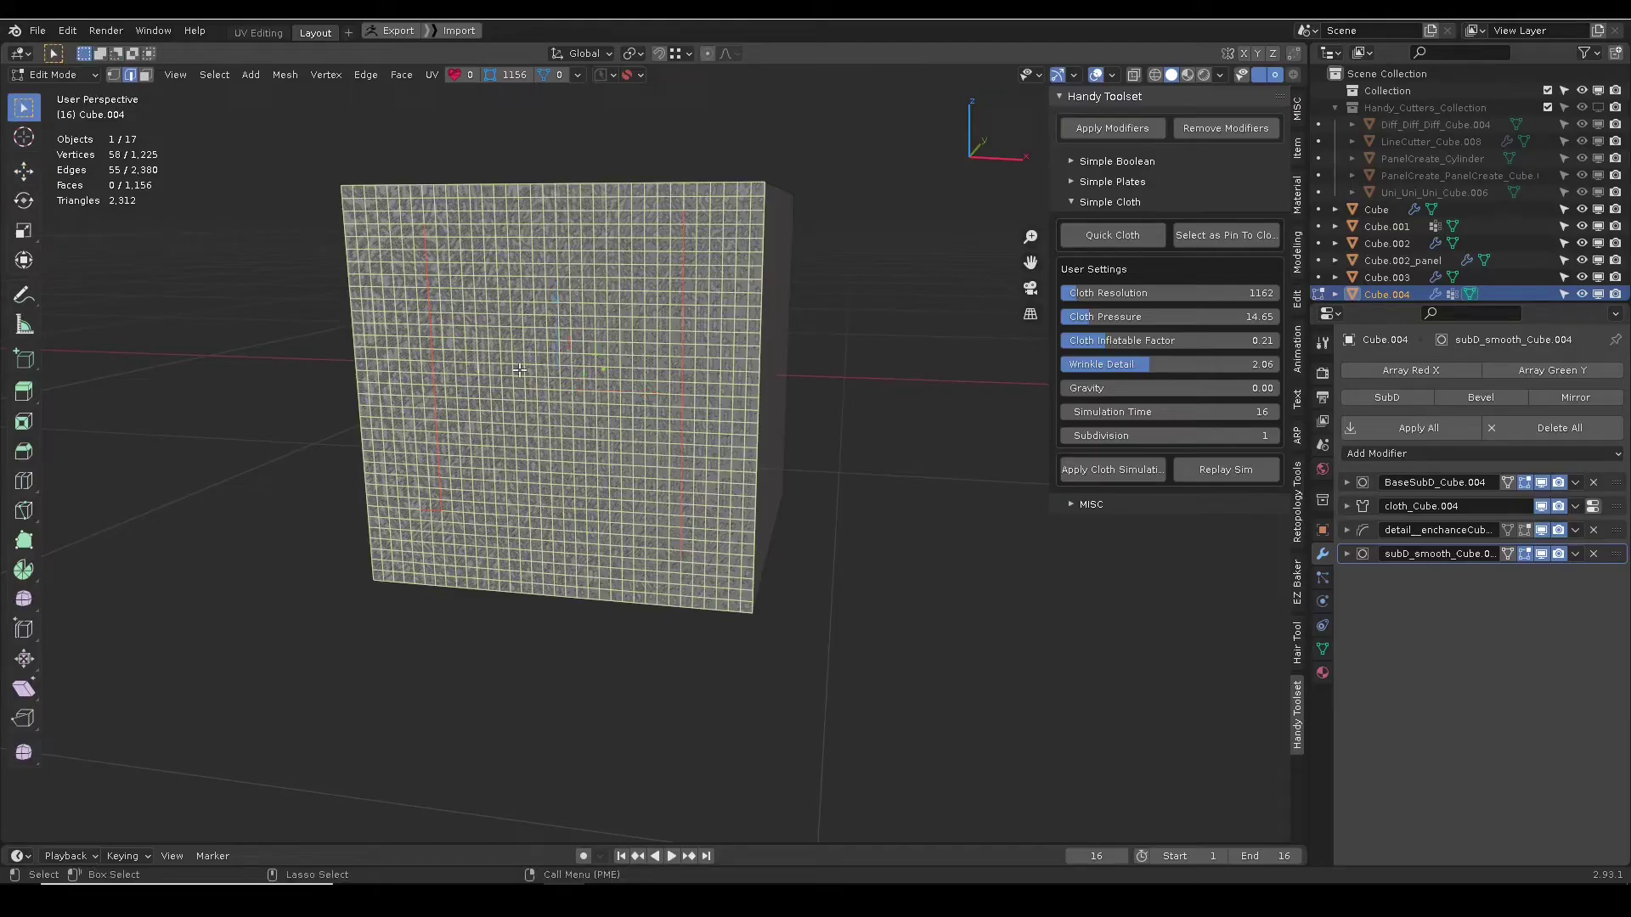
{"action": "left_click", "coordinate": [620, 368], "text": "ctrl"}
{"action": "mouse_move", "coordinate": [596, 390]}
{"action": "middle_mouse_down"}
{"action": "mouse_move", "coordinate": [548, 369]}
{"action": "mouse_move", "coordinate": [586, 384]}
{"action": "middle_mouse_up"}
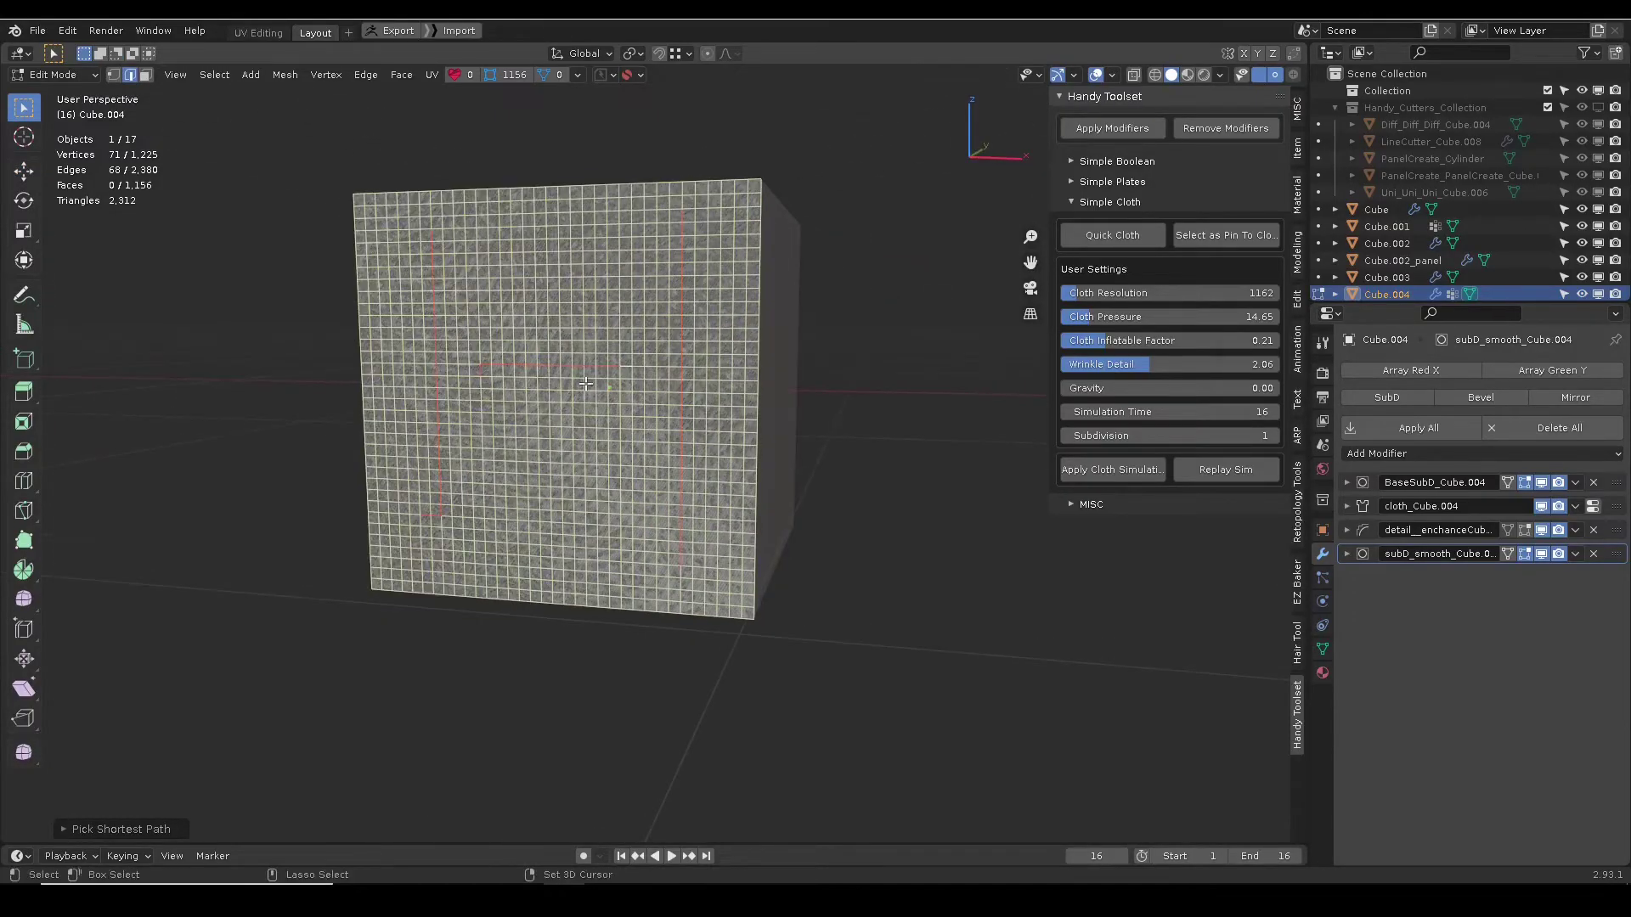
{"action": "left_click", "coordinate": [1174, 237]}
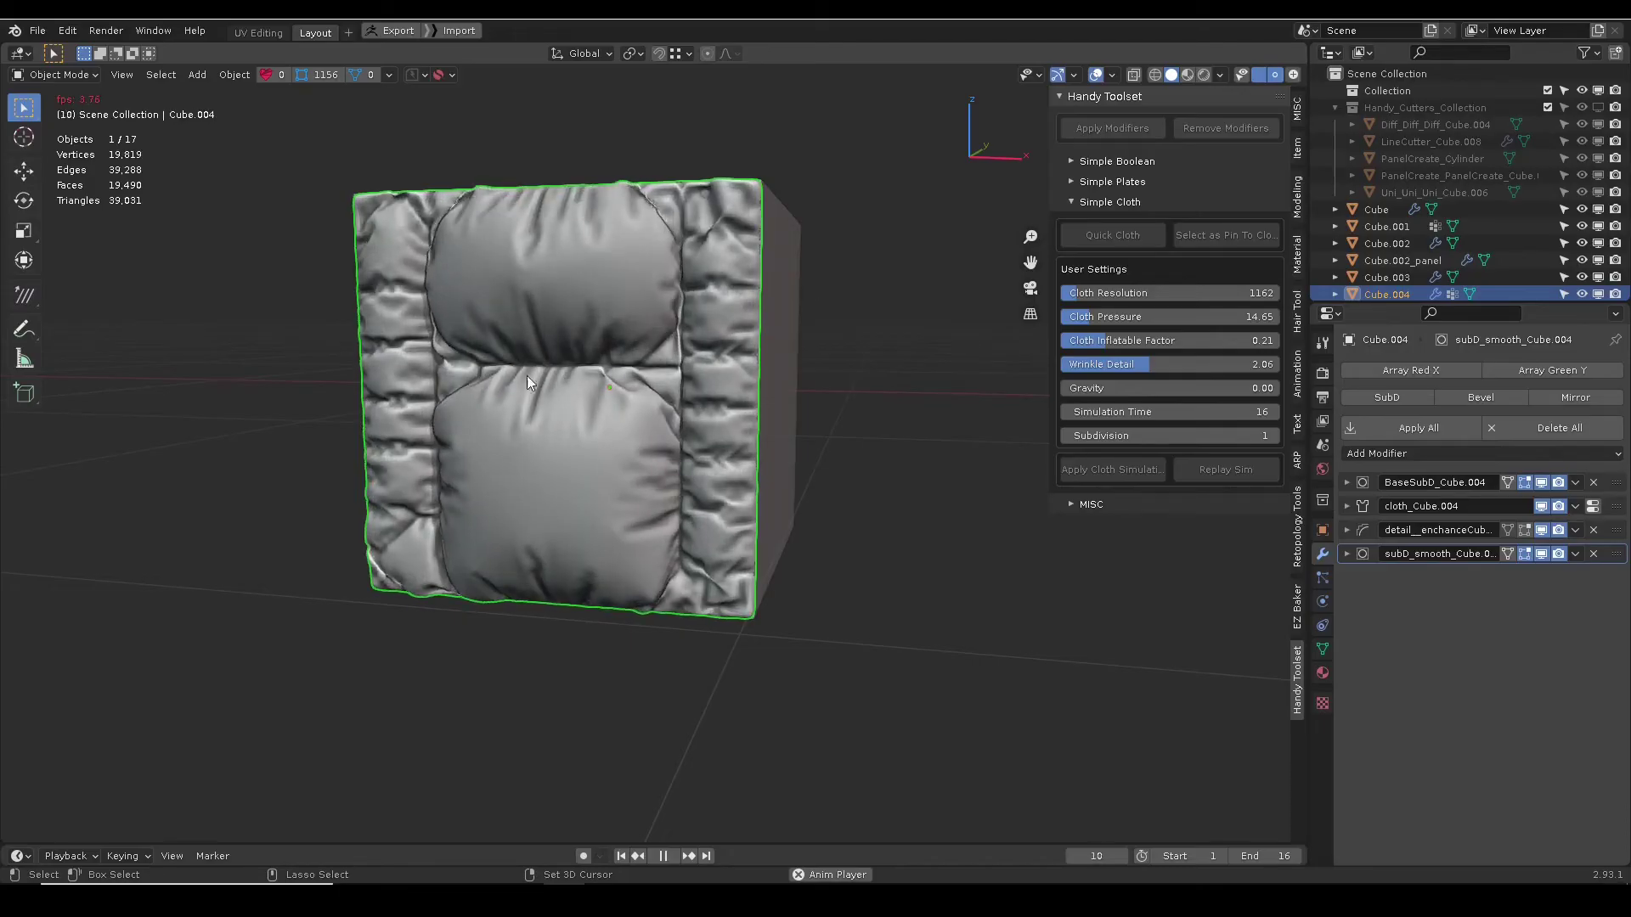
{"action": "middle_click_drag", "start_coordinate": [562, 338], "coordinate": [705, 352]}
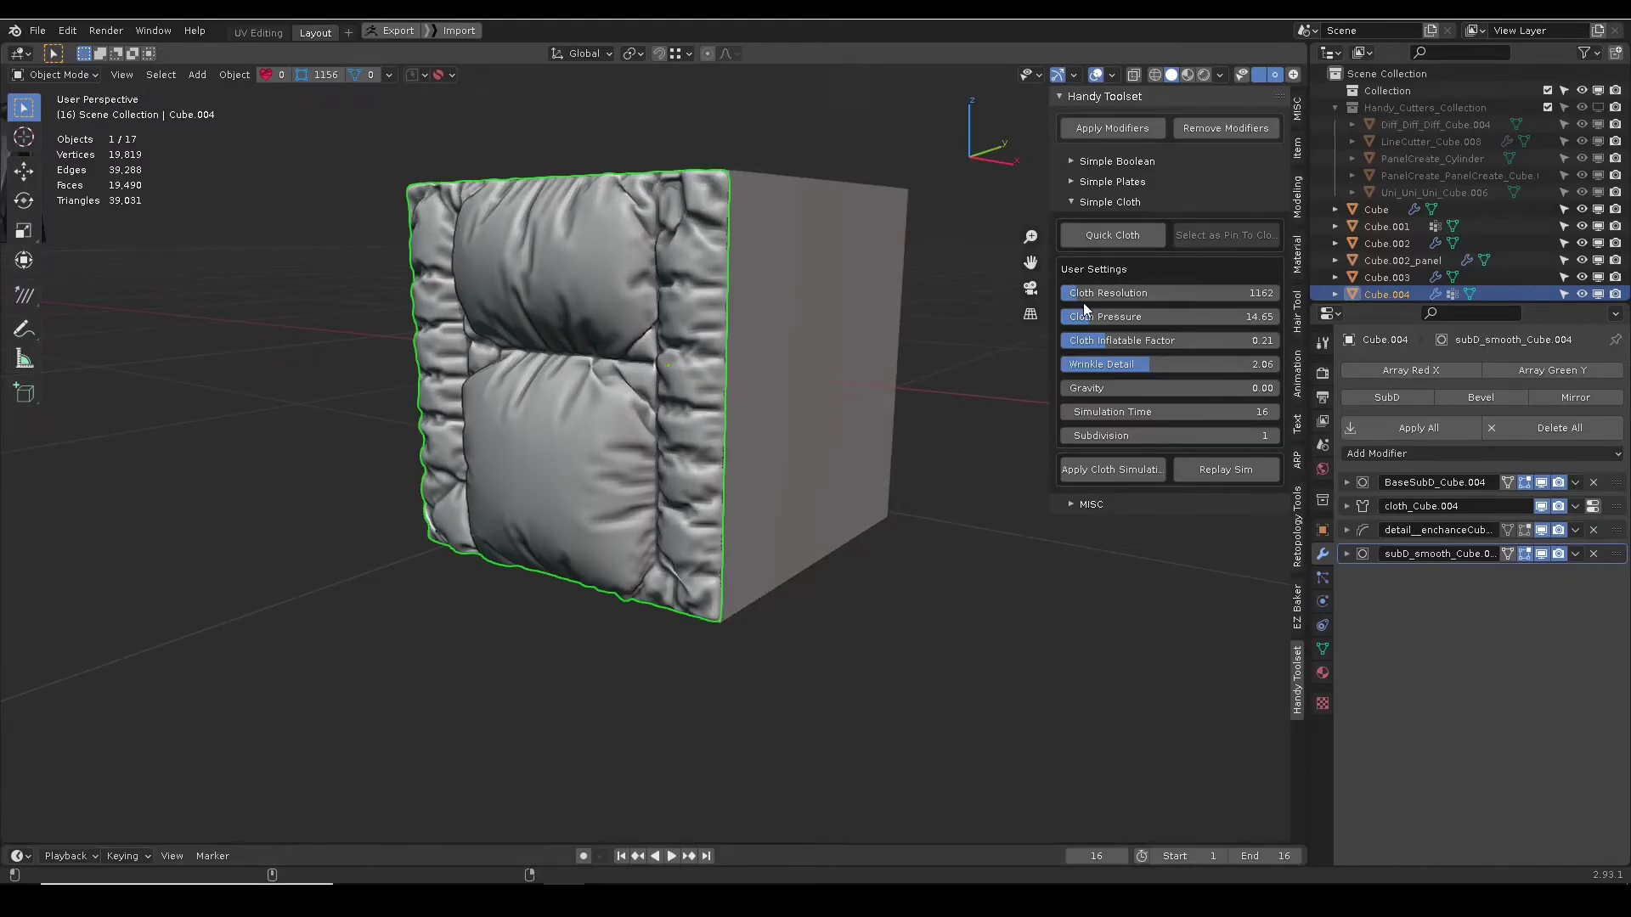
- Set Cloth Pressure to 44.46, Cloth Inflatable Factor to 0.07, Wrinkle Detail to 1.19 and Simulation Time to 32
{"action": "left_click_drag", "start_coordinate": [1089, 315], "coordinate": [1266, 396]}
{"action": "left_click_drag", "start_coordinate": [1112, 396], "coordinate": [1078, 396]}
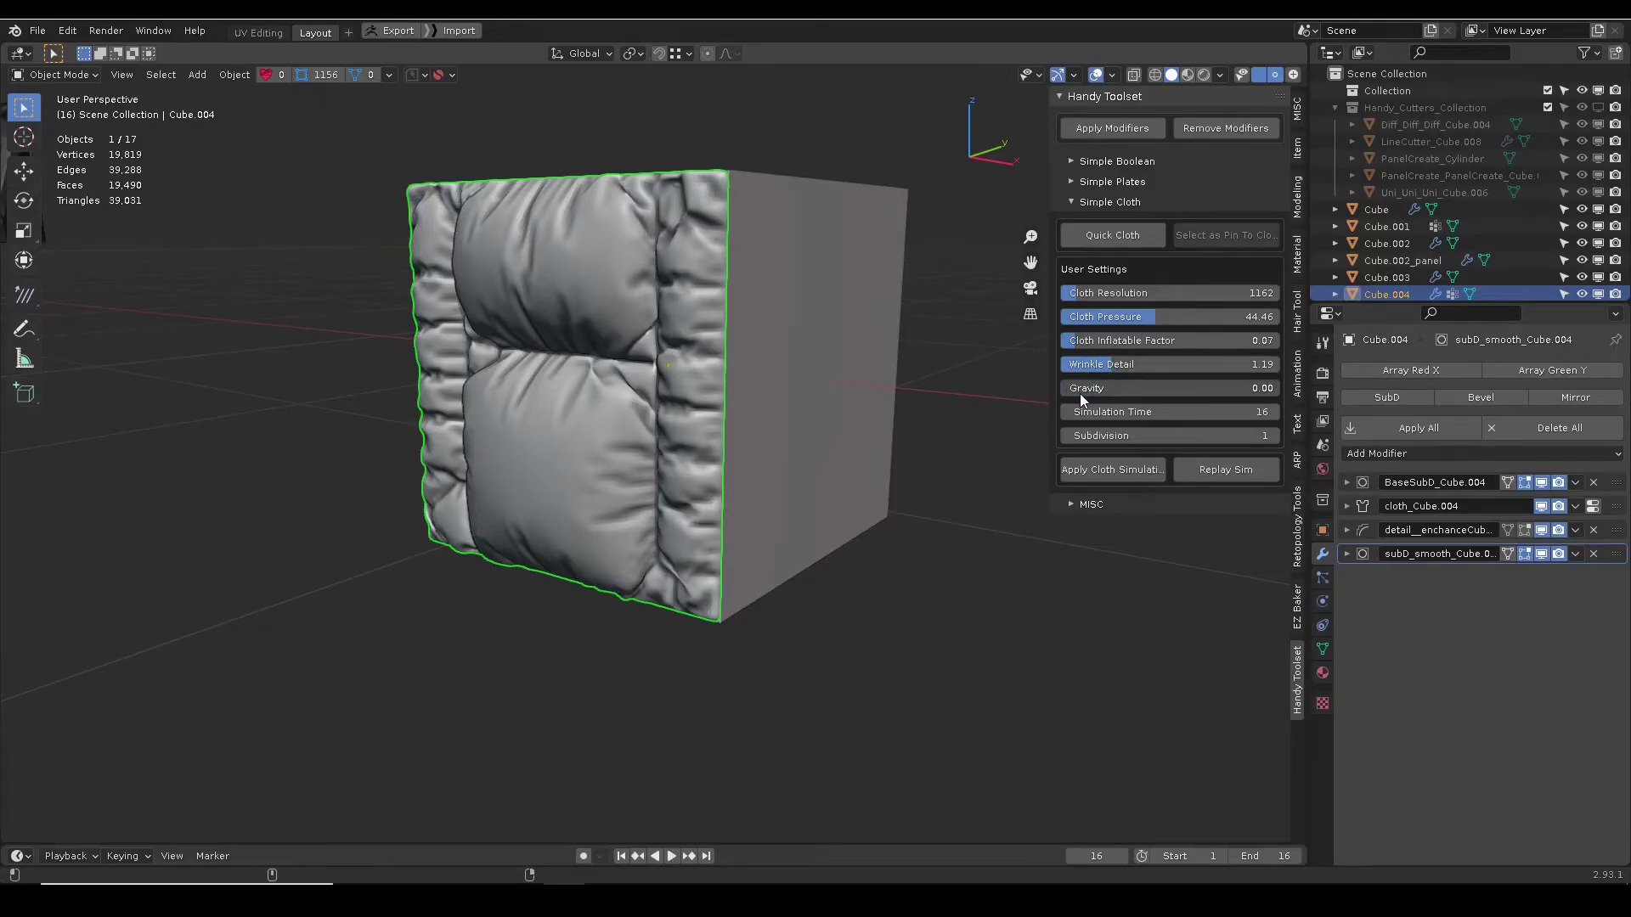
{"action": "middle_click_drag", "start_coordinate": [623, 349], "coordinate": [651, 348]}
{"action": "left_click_drag", "start_coordinate": [1095, 414], "coordinate": [1109, 414]}
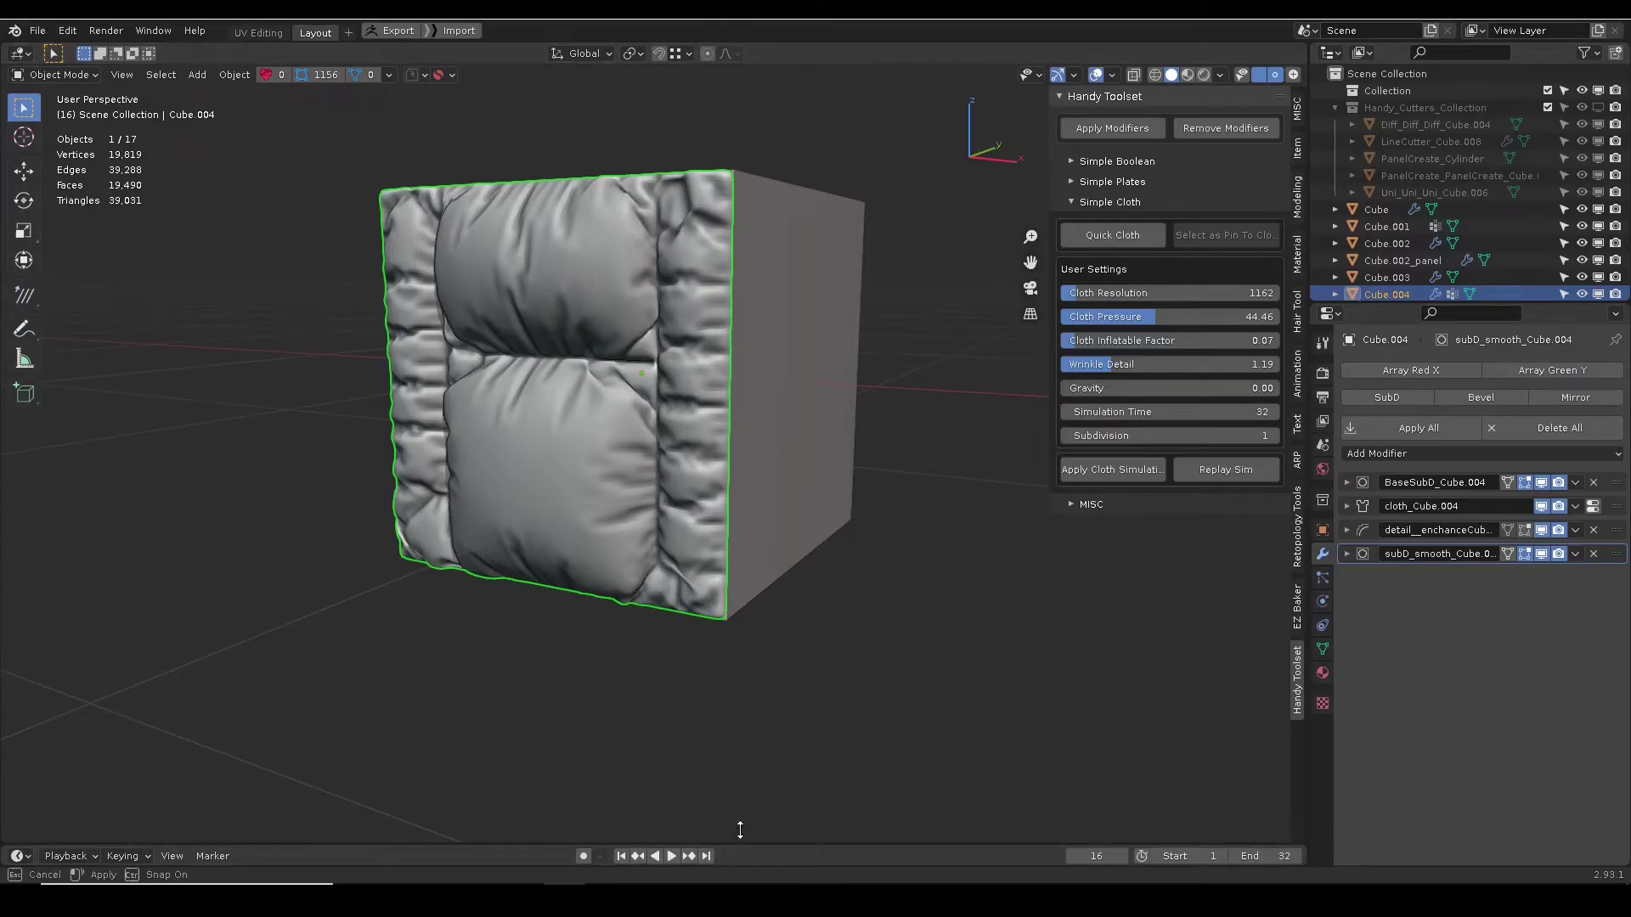
- Enlarge the timeline, set Simulation Time to 19, Cloth Pressure to 60.90 and Inflatable Factor to 0.29, and replay the simulation
{"action": "left_click_drag", "start_coordinate": [740, 830], "coordinate": [739, 711]}
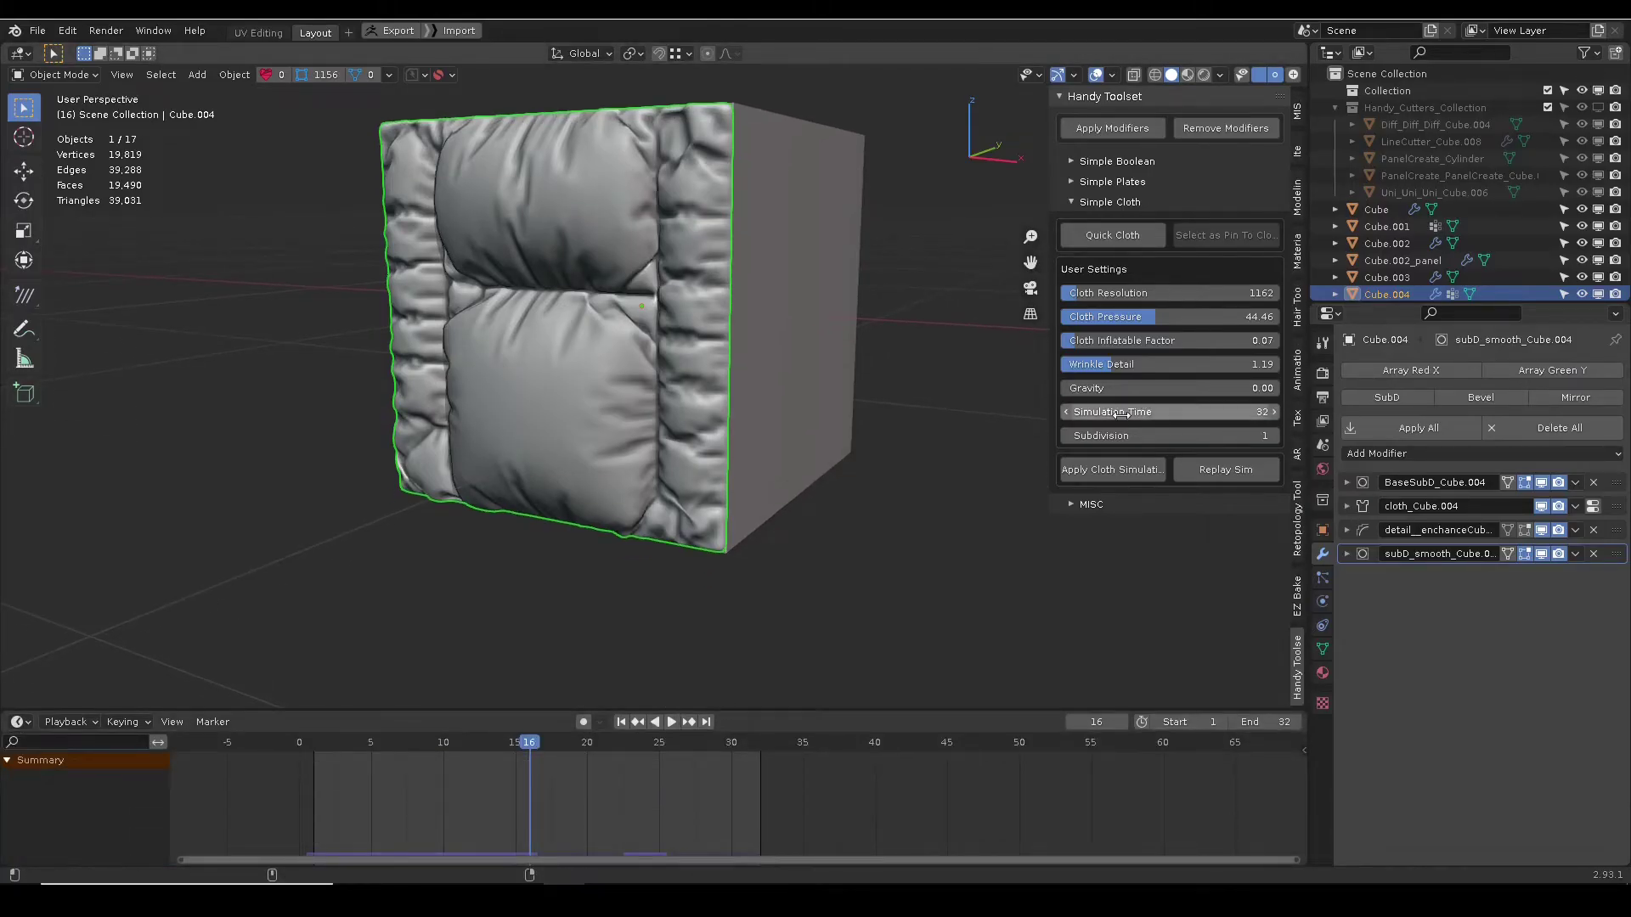
{"action": "mouse_move", "coordinate": [1121, 413]}
{"action": "left_mouse_down"}
{"action": "mouse_move", "coordinate": [1142, 414]}
{"action": "mouse_move", "coordinate": [1115, 409]}
{"action": "left_mouse_up"}
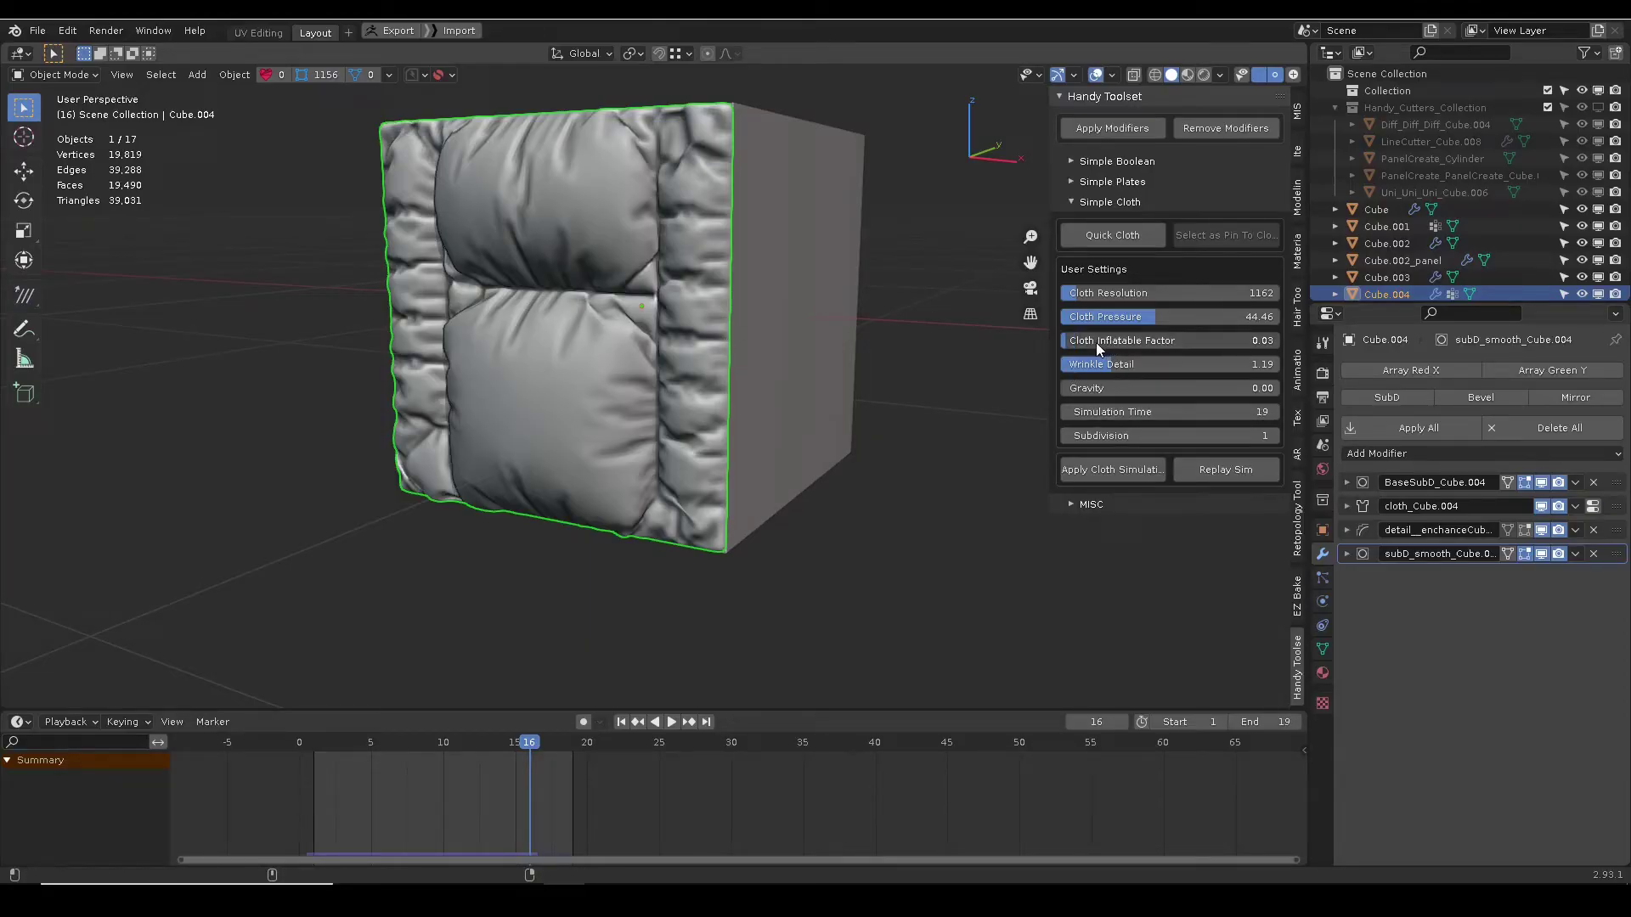
{"action": "left_click_drag", "start_coordinate": [1097, 343], "coordinate": [1103, 343]}
{"action": "left_click", "coordinate": [1225, 472]}
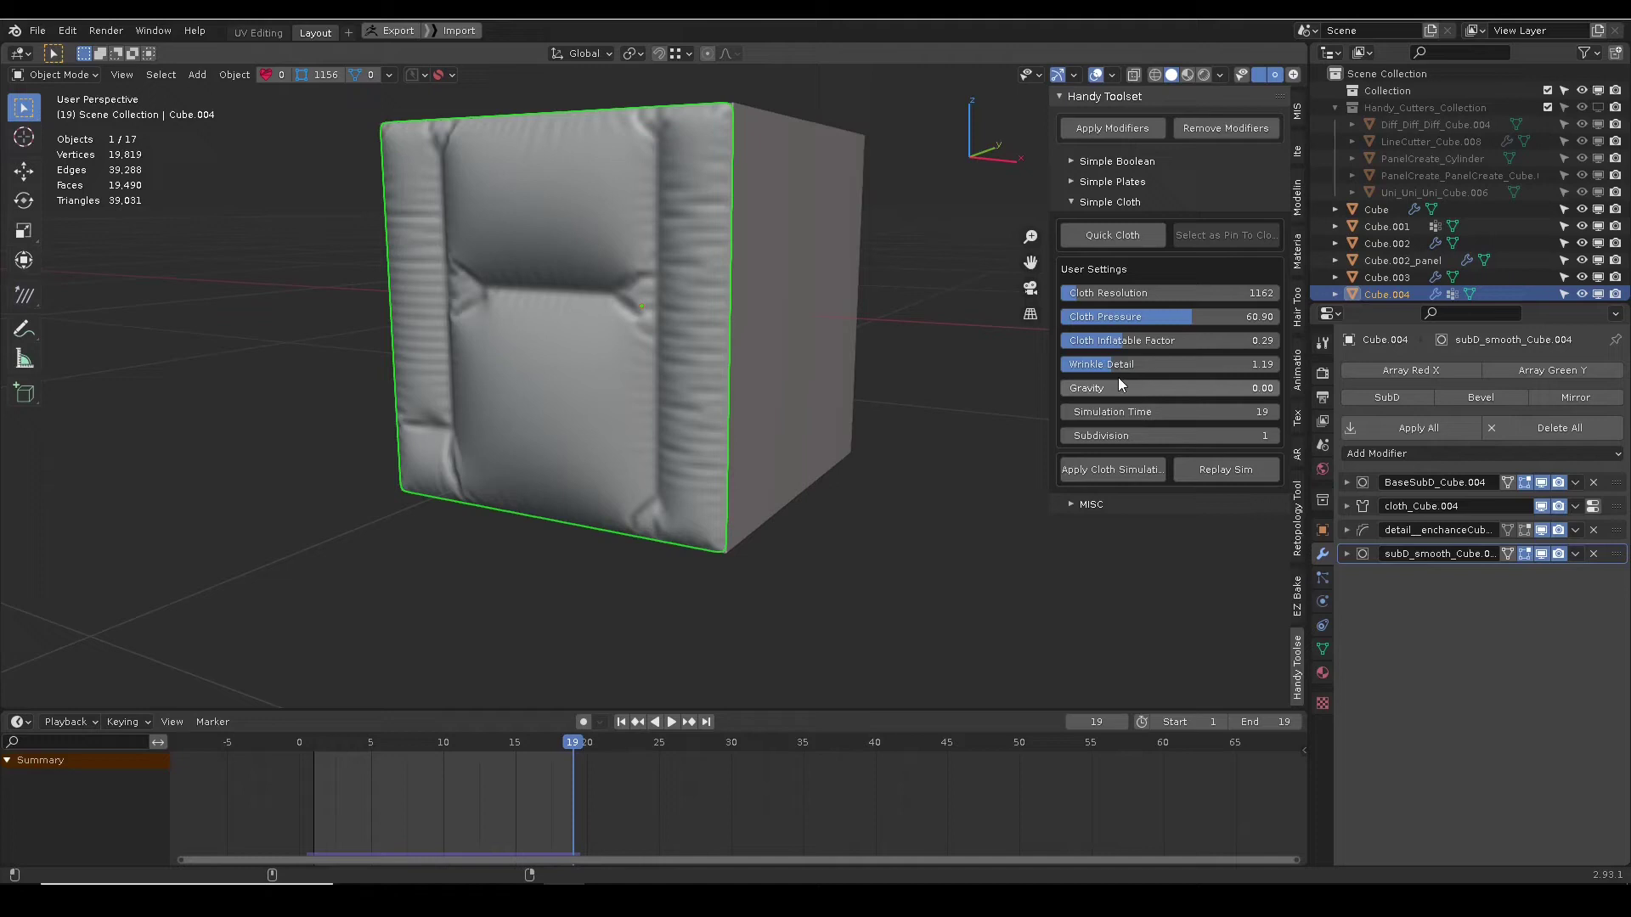
- Set the cloth's Gravity to 0.45 and Subdivision to 2, and replay the simulation
{"action": "left_click_drag", "start_coordinate": [1104, 388], "coordinate": [1182, 391]}
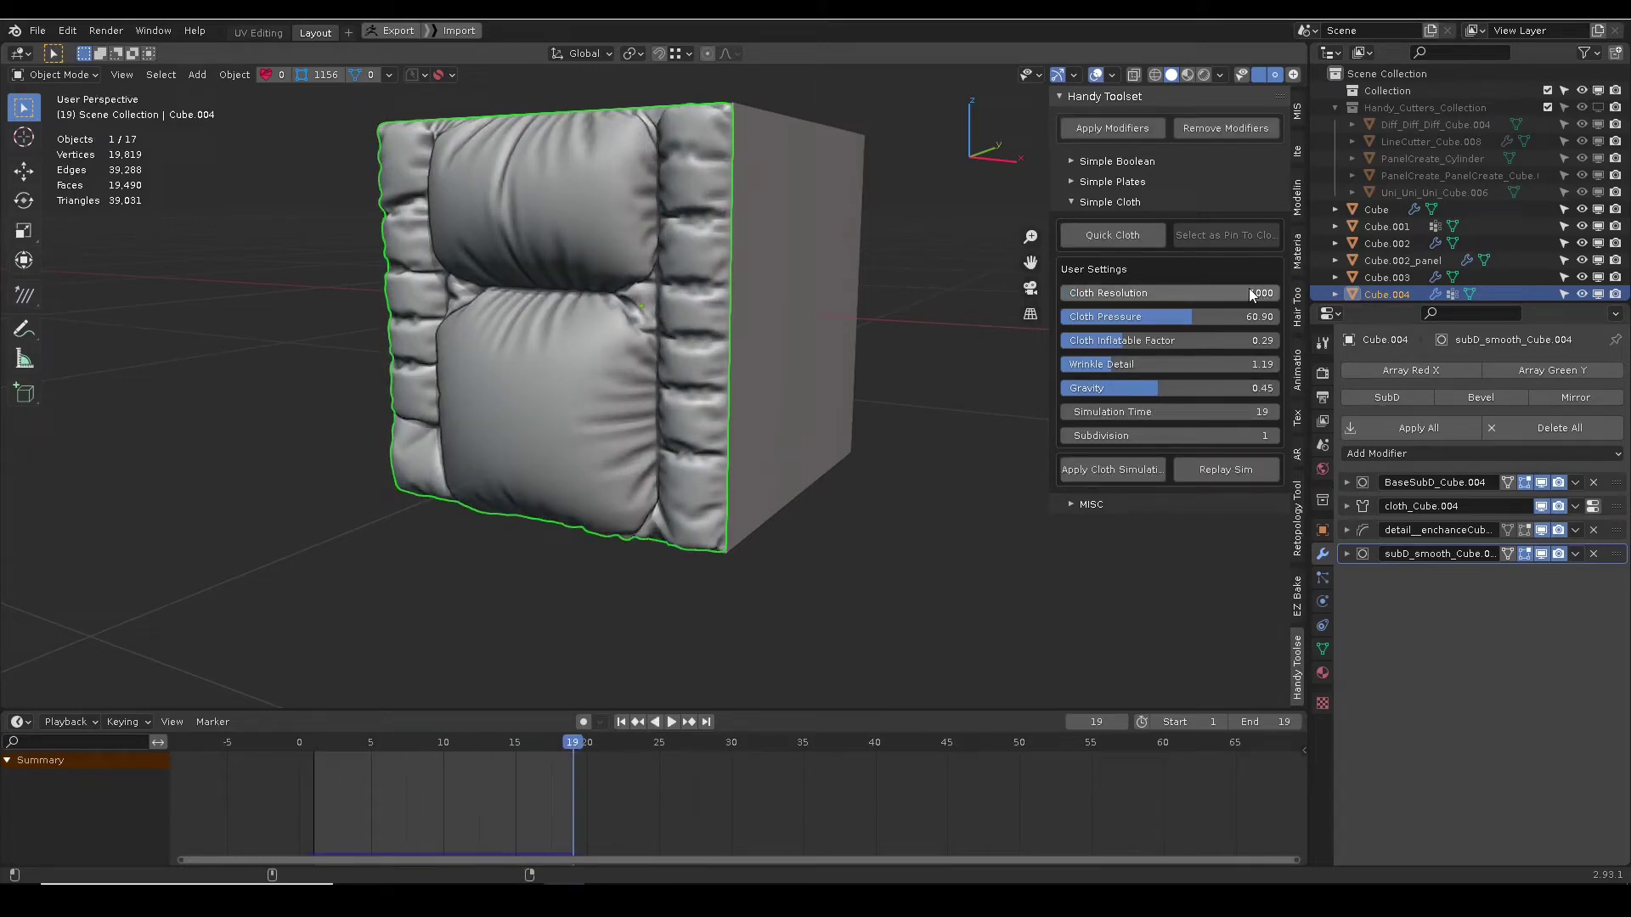
{"action": "left_click", "coordinate": [1268, 435]}
{"action": "left_click", "coordinate": [1236, 471]}
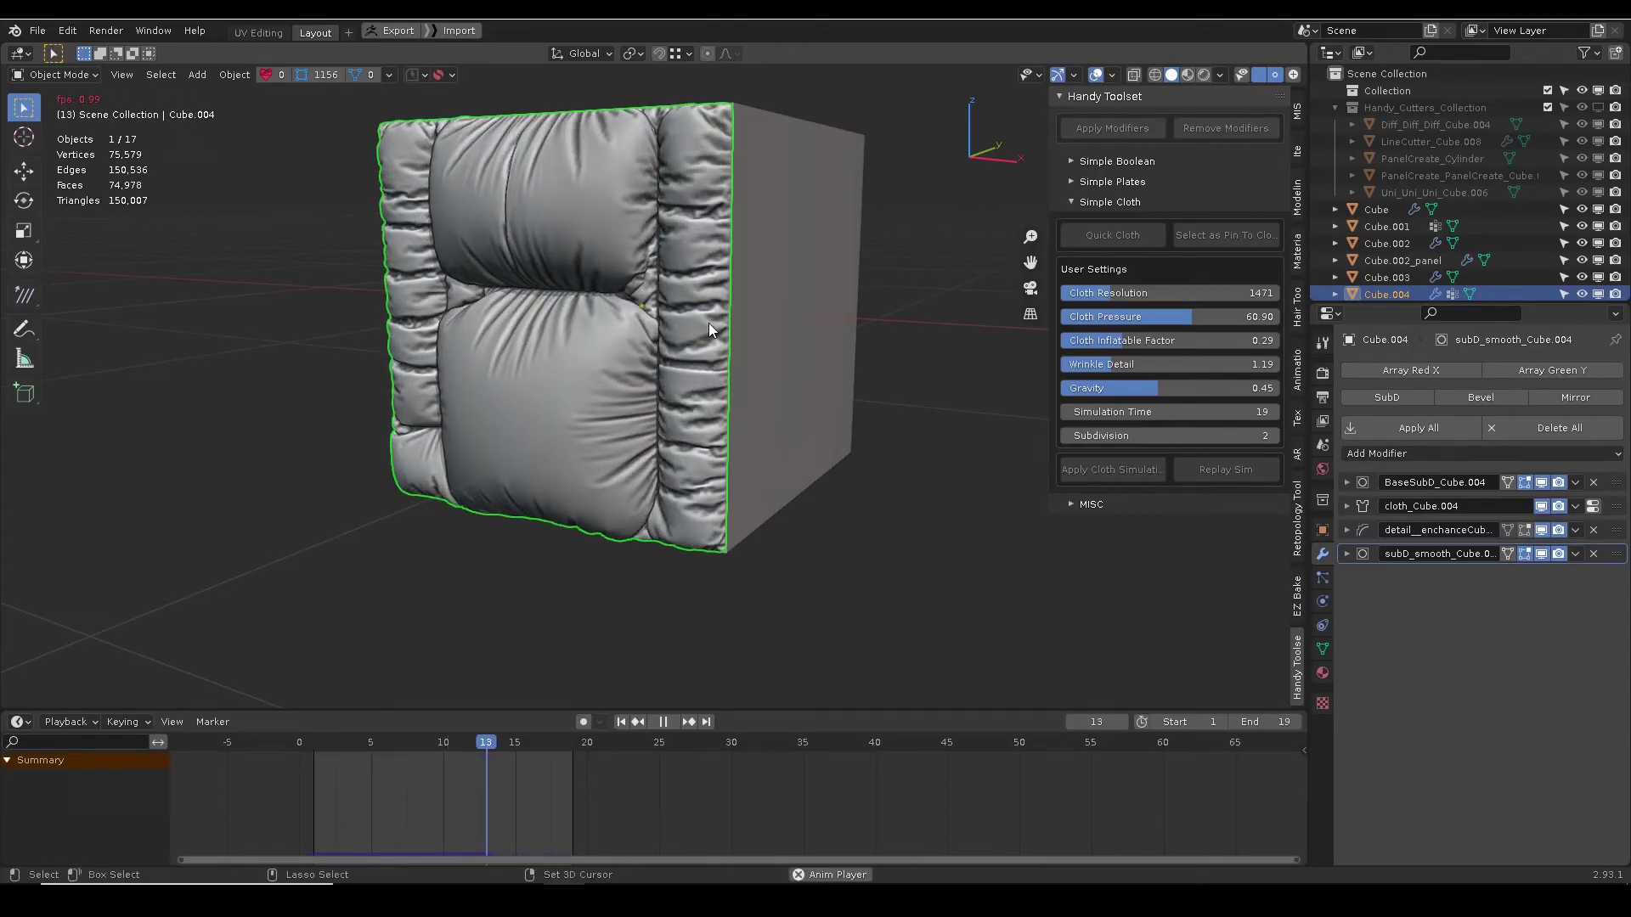
{"action": "middle_click_drag", "start_coordinate": [702, 307], "coordinate": [720, 307]}
- Set Cloth Resolution to 1000 and Subdivision to 1, and apply the cloth simulation
{"action": "left_click_drag", "start_coordinate": [1112, 292], "coordinate": [1064, 293]}
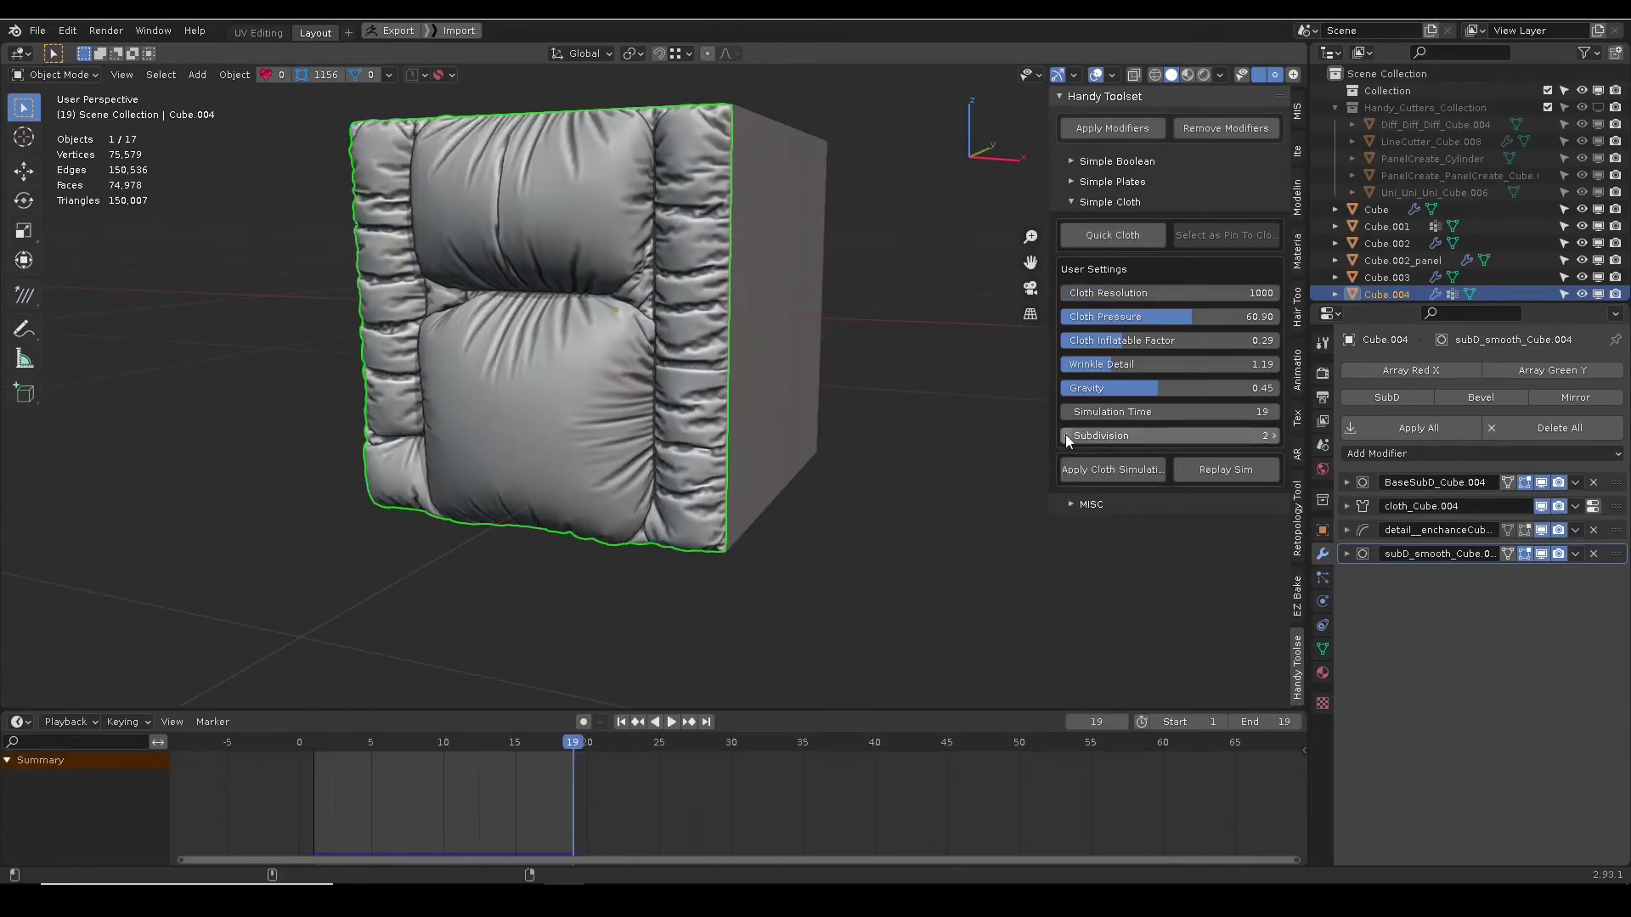
{"action": "left_click", "coordinate": [1065, 435]}
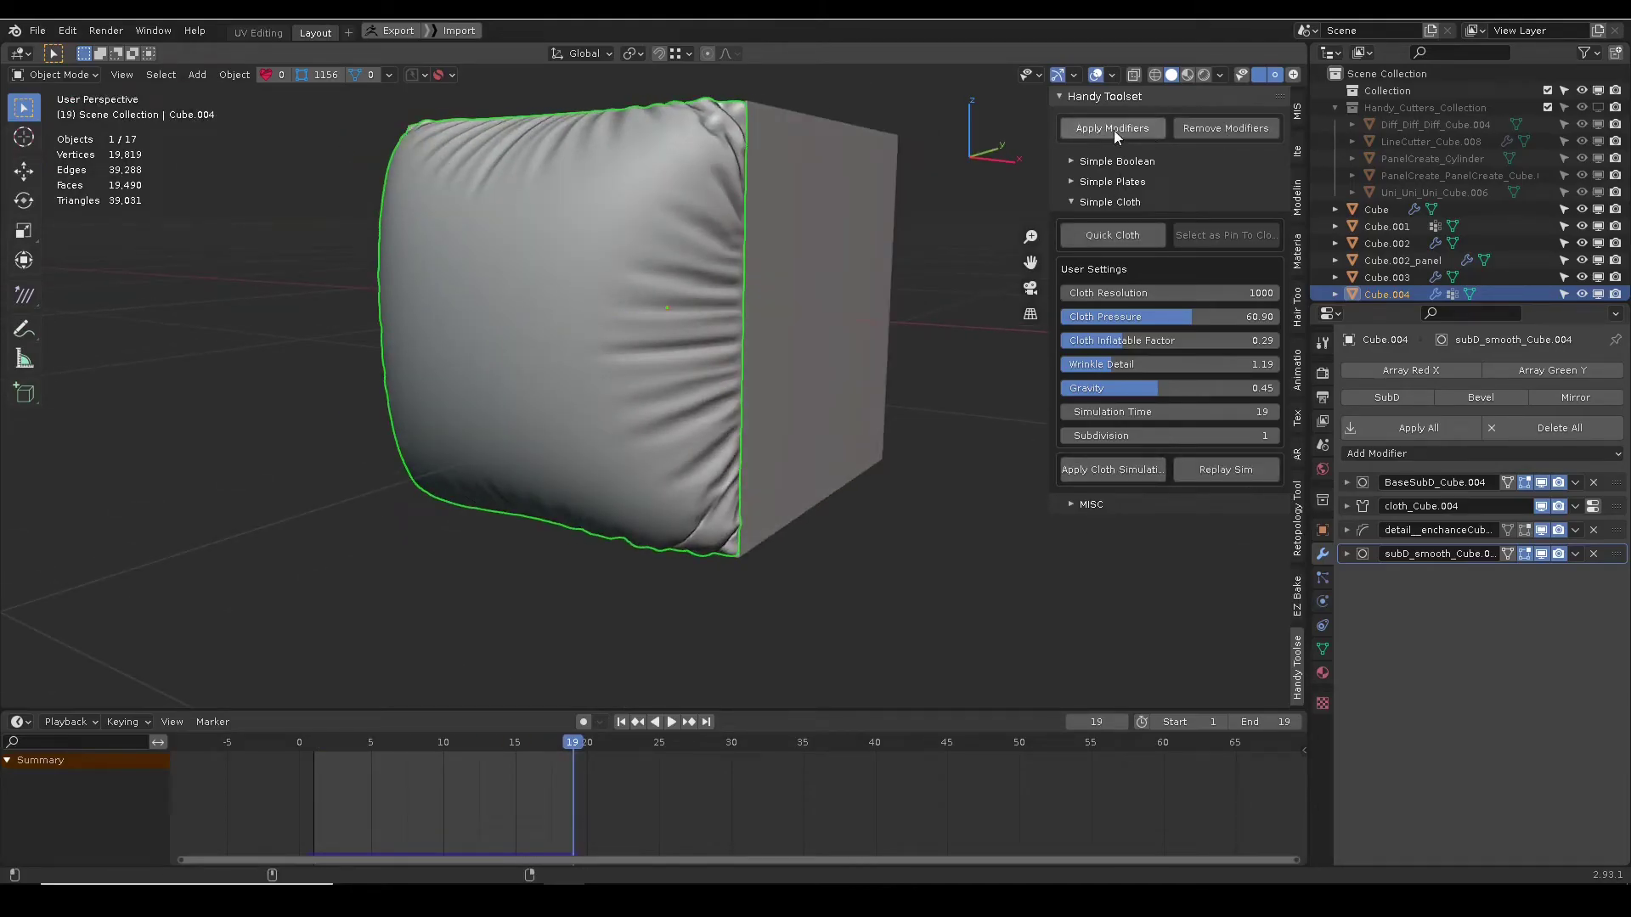
{"action": "left_click", "coordinate": [1109, 469]}
- Pull the applied cloth panel away from the cube along the Y axis and delete it
{"action": "key", "text": "w"}
{"action": "left_click_drag", "start_coordinate": [663, 329], "coordinate": [619, 323], "text": "alt"}
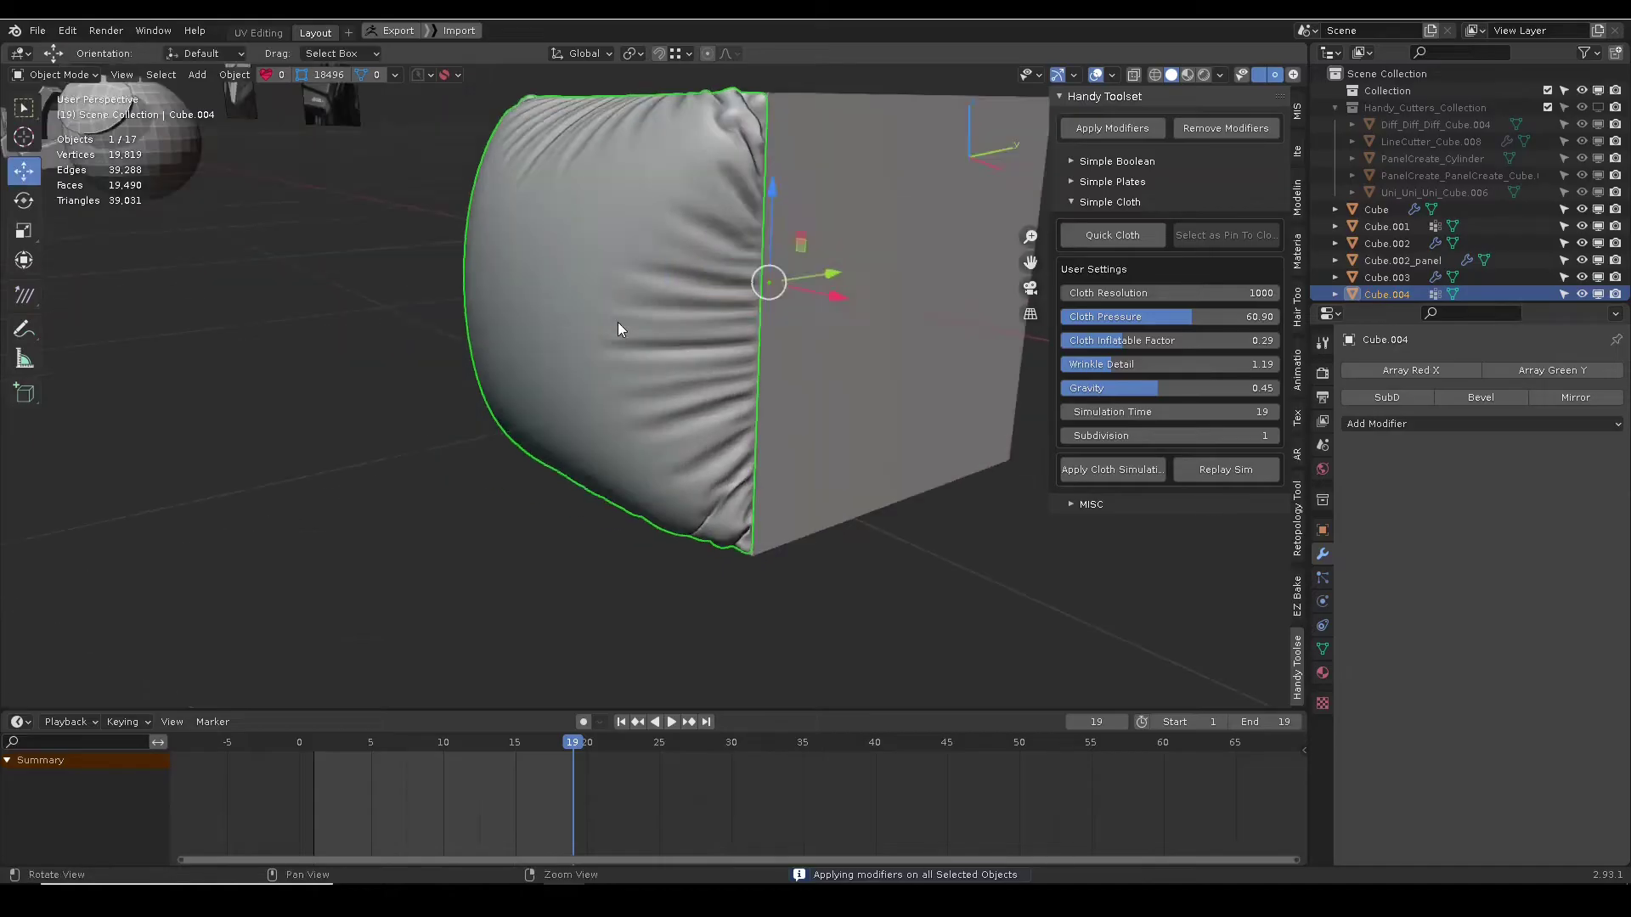
{"action": "left_click_drag", "start_coordinate": [831, 272], "coordinate": [679, 308]}
{"action": "left_click_drag", "start_coordinate": [739, 373], "coordinate": [798, 386], "text": "alt"}
{"action": "key", "text": "Delete"}
- Collapse the enlarged timeline and select the tilted cube elsewhere in the scene
{"action": "scroll", "coordinate": [813, 520], "scroll_direction": "down", "scroll_amount": 4}
{"action": "scroll", "coordinate": [814, 519], "scroll_direction": "down", "scroll_amount": 2}
{"action": "middle_click_drag", "start_coordinate": [814, 519], "coordinate": [561, 431], "text": "alt"}
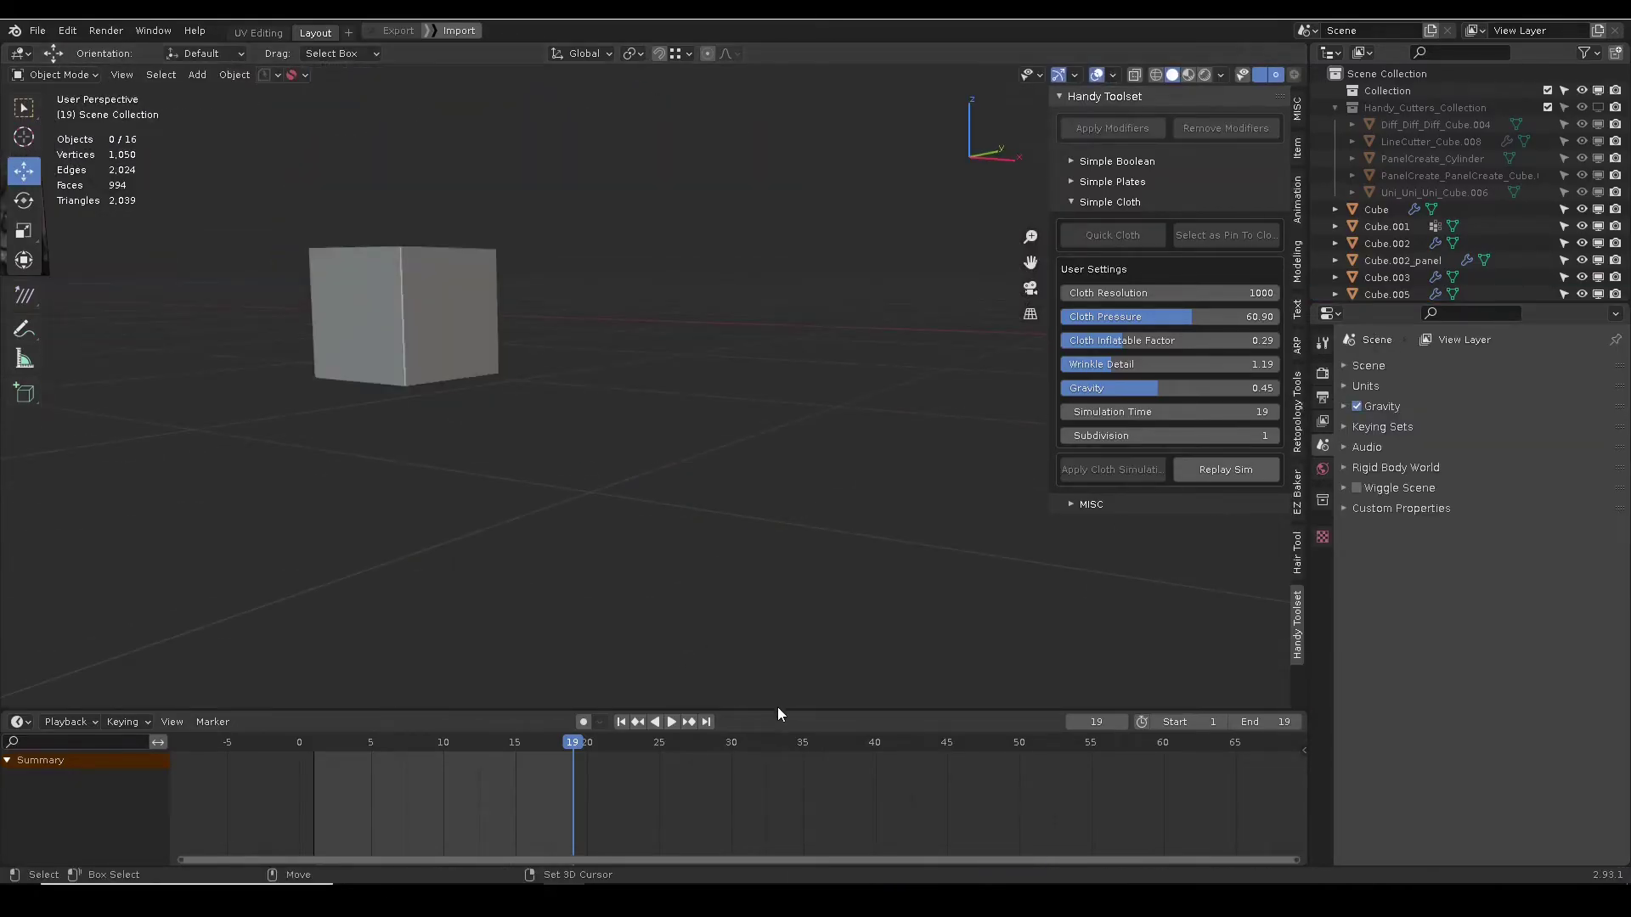
{"action": "left_click_drag", "start_coordinate": [778, 710], "coordinate": [777, 844]}
{"action": "middle_click_drag", "start_coordinate": [844, 525], "coordinate": [51, 611], "text": "alt"}
{"action": "left_click", "coordinate": [799, 456]}
- Show the MISC quick functions and display toggles in place of the Simple Cloth options
{"action": "left_click", "coordinate": [1082, 503]}
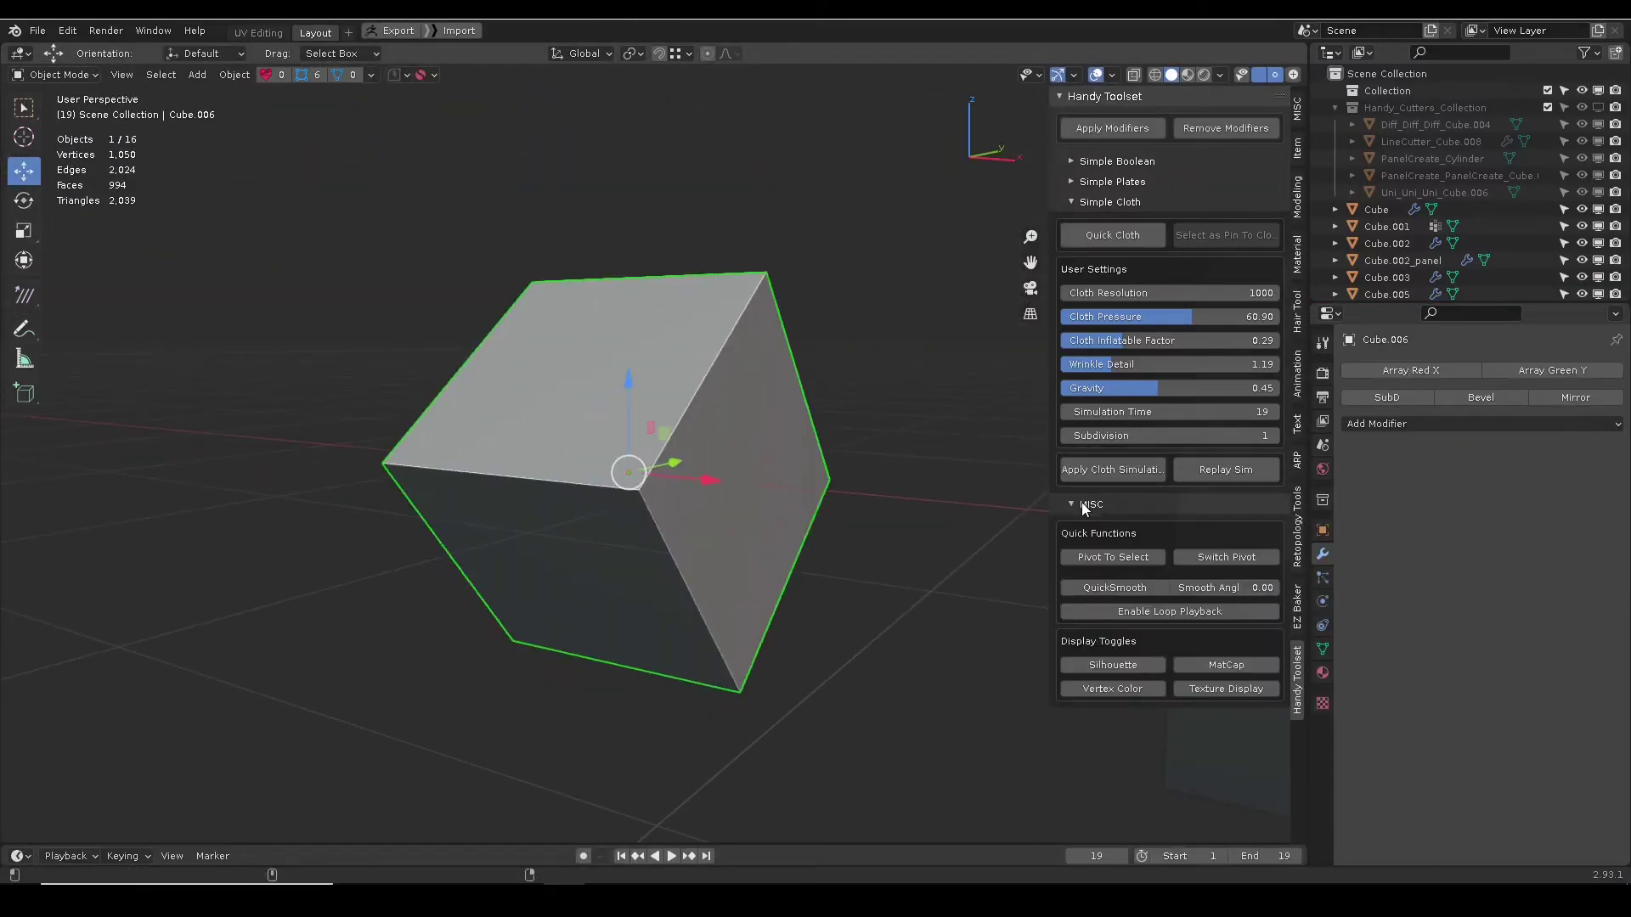
{"action": "left_click", "coordinate": [1089, 204]}
{"action": "middle_click_drag", "start_coordinate": [694, 425], "coordinate": [676, 435]}
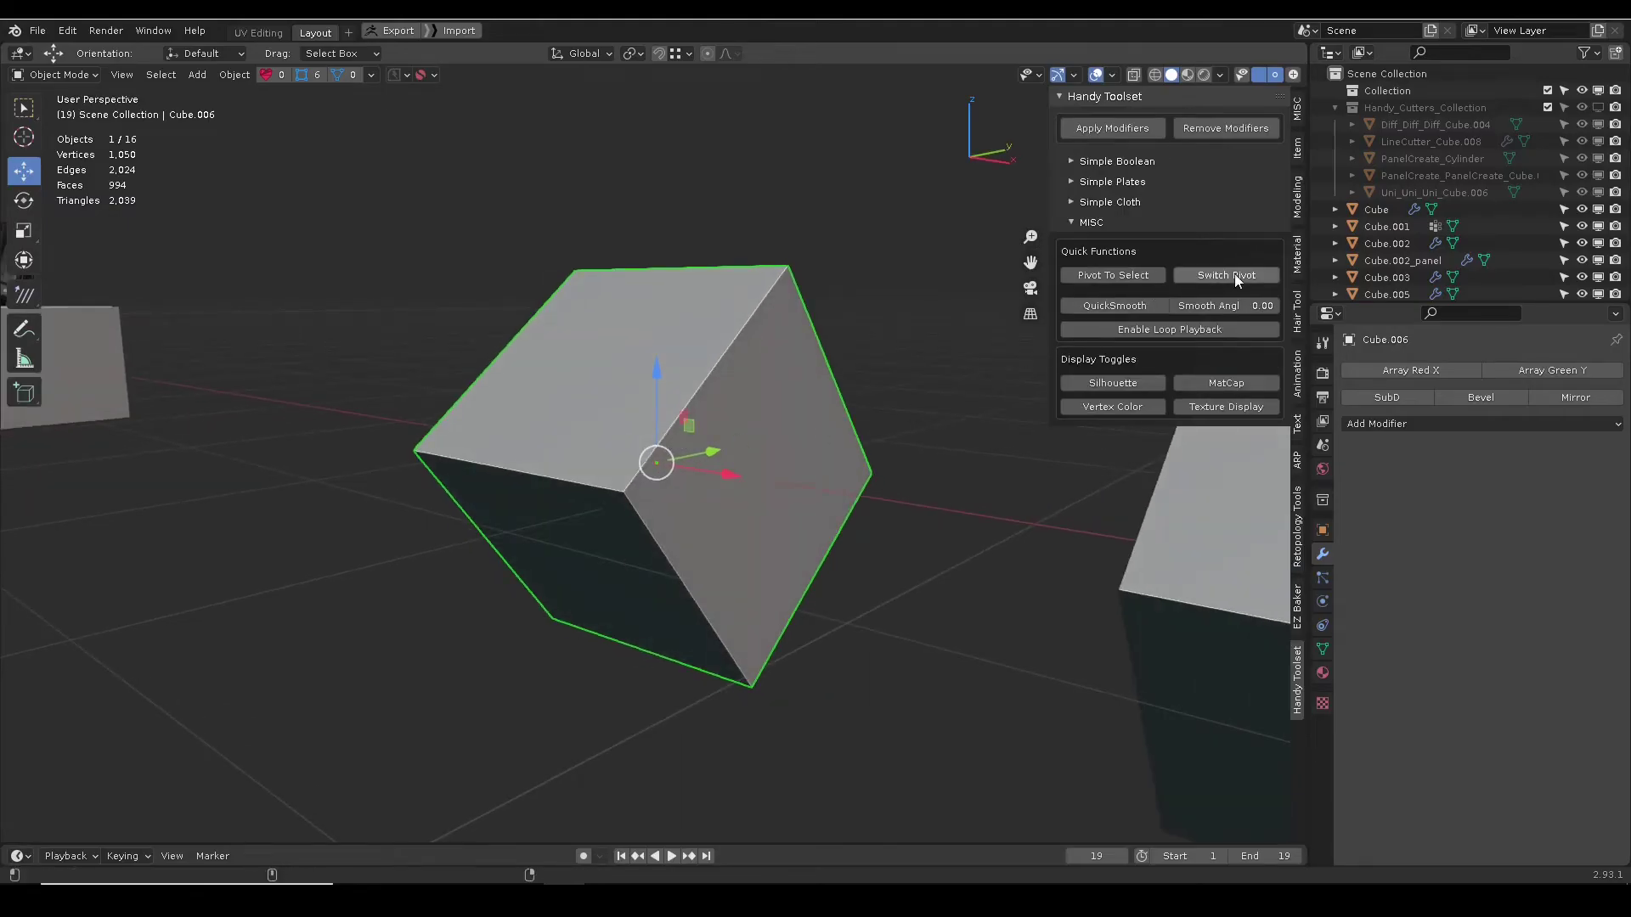
{"action": "middle_click_drag", "start_coordinate": [717, 380], "coordinate": [696, 433]}
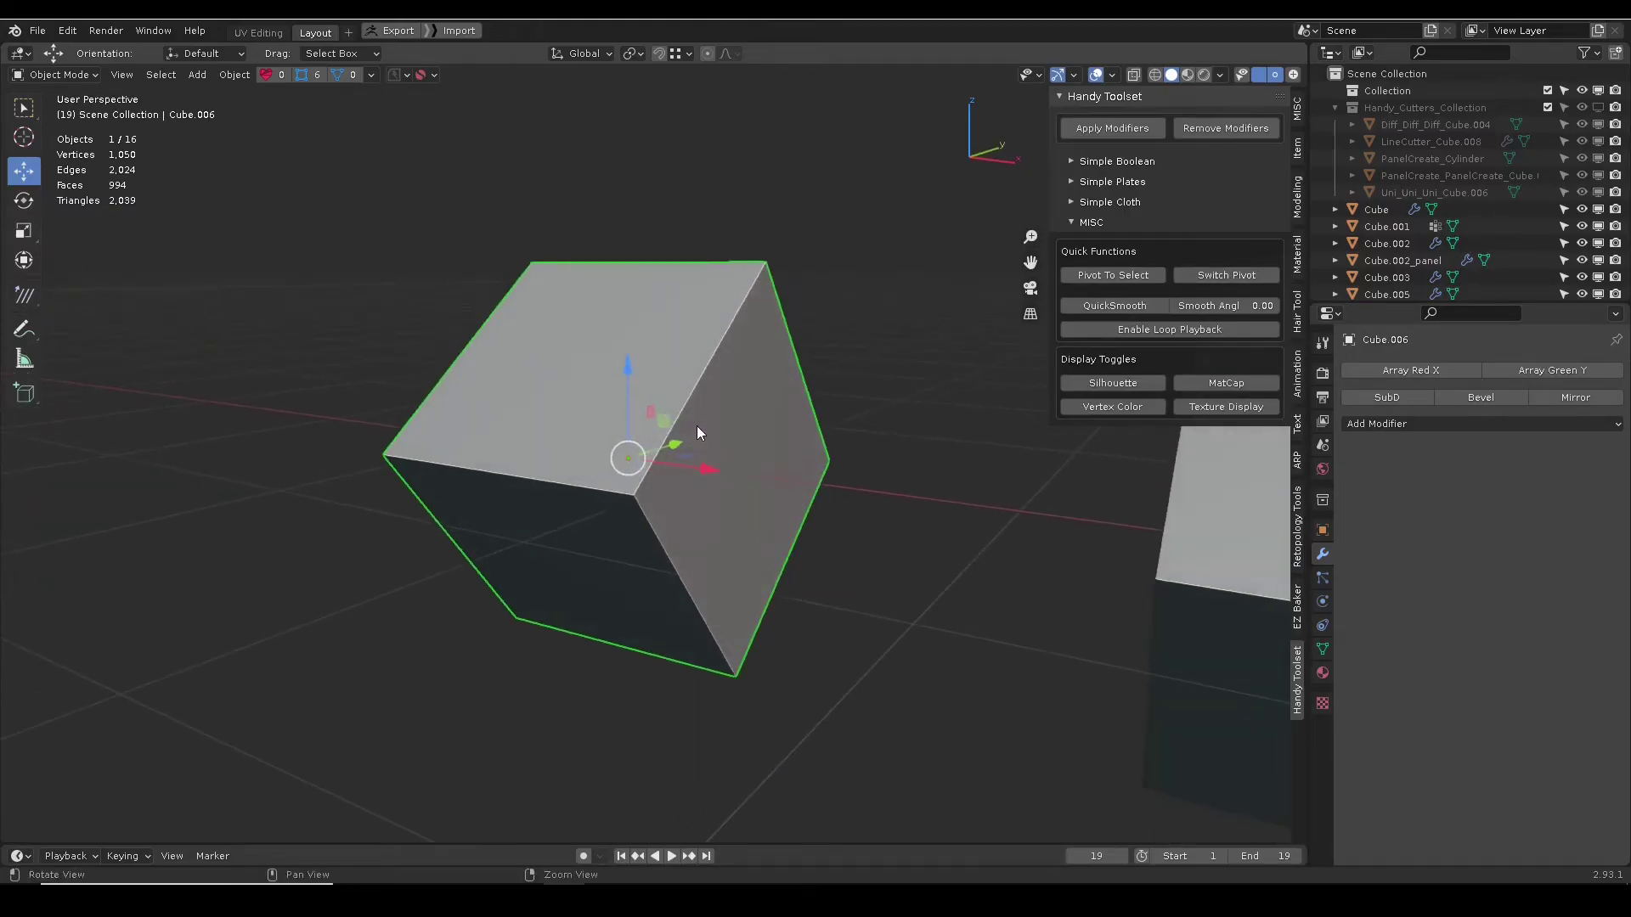
- Toggle the tilted cube's gizmo between Global and Normal with Switch Pivot, and try moving the cube along its own Z axis
{"action": "left_click", "coordinate": [1220, 274]}
{"action": "left_click", "coordinate": [1221, 275]}
{"action": "left_click", "coordinate": [1221, 274]}
{"action": "left_click", "coordinate": [1220, 275]}
{"action": "left_click", "coordinate": [1221, 276]}
{"action": "left_click", "coordinate": [1221, 276]}
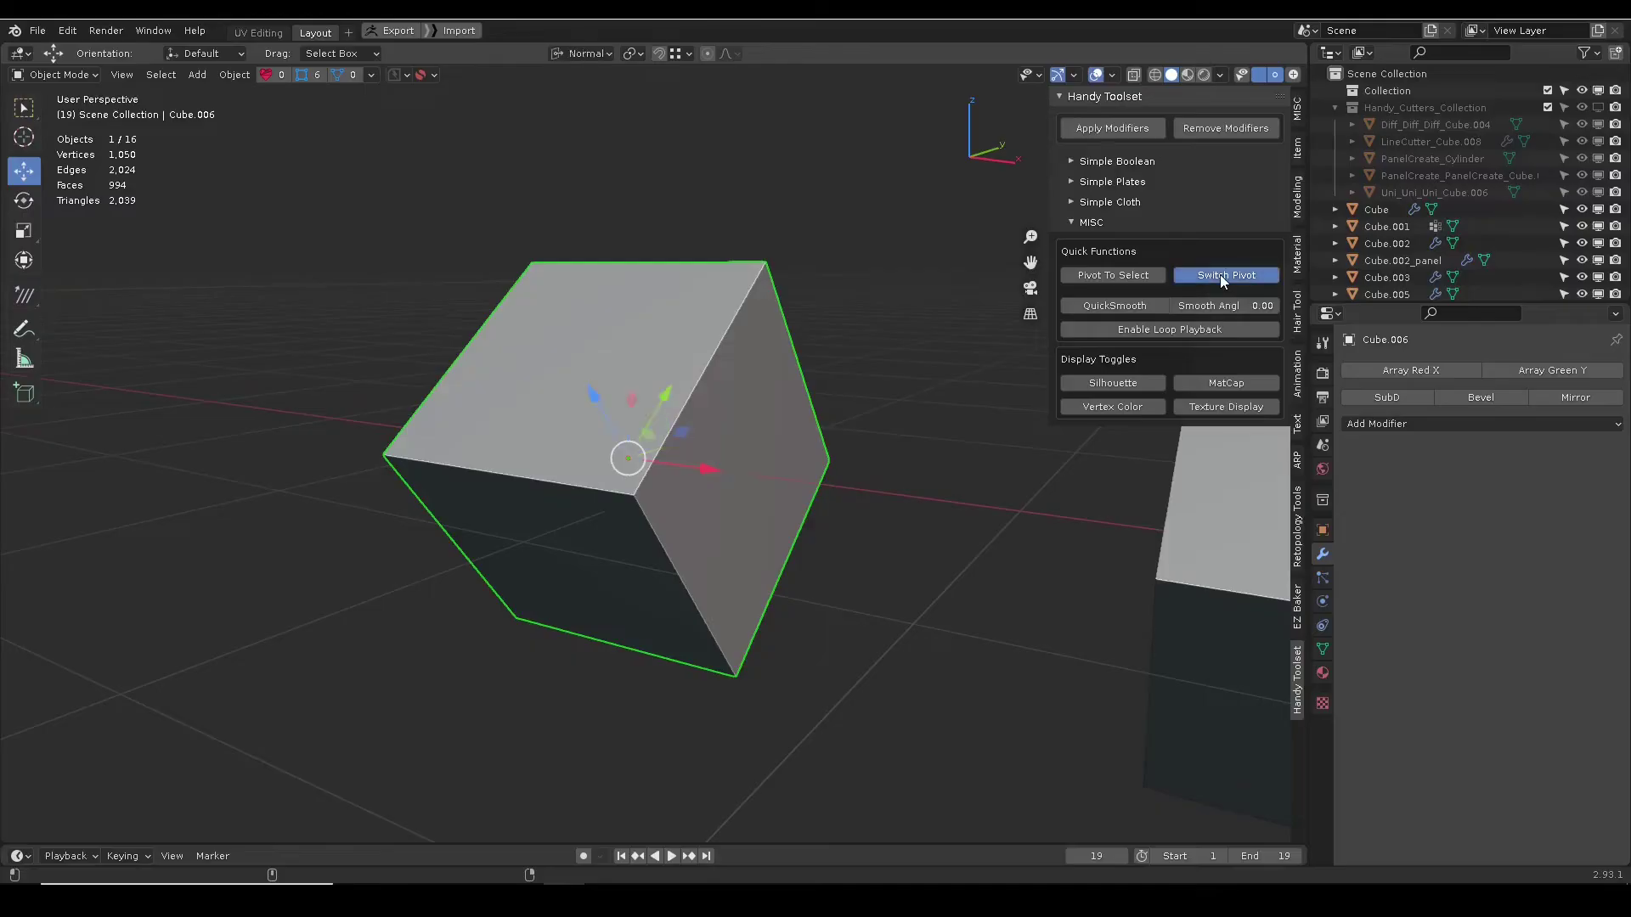
{"action": "left_click", "coordinate": [1220, 276]}
{"action": "left_click_drag", "start_coordinate": [589, 391], "coordinate": [625, 354]}
{"action": "key", "text": "ctrl+z"}
- Select the second tilted cube, change the orientation to Normal with Switch Pivot and move the cube slightly upward
{"action": "middle_click_drag", "start_coordinate": [1147, 506], "coordinate": [798, 437], "text": "shift"}
{"action": "scroll", "coordinate": [940, 462], "scroll_direction": "down", "scroll_amount": 2}
{"action": "left_click", "coordinate": [742, 419]}
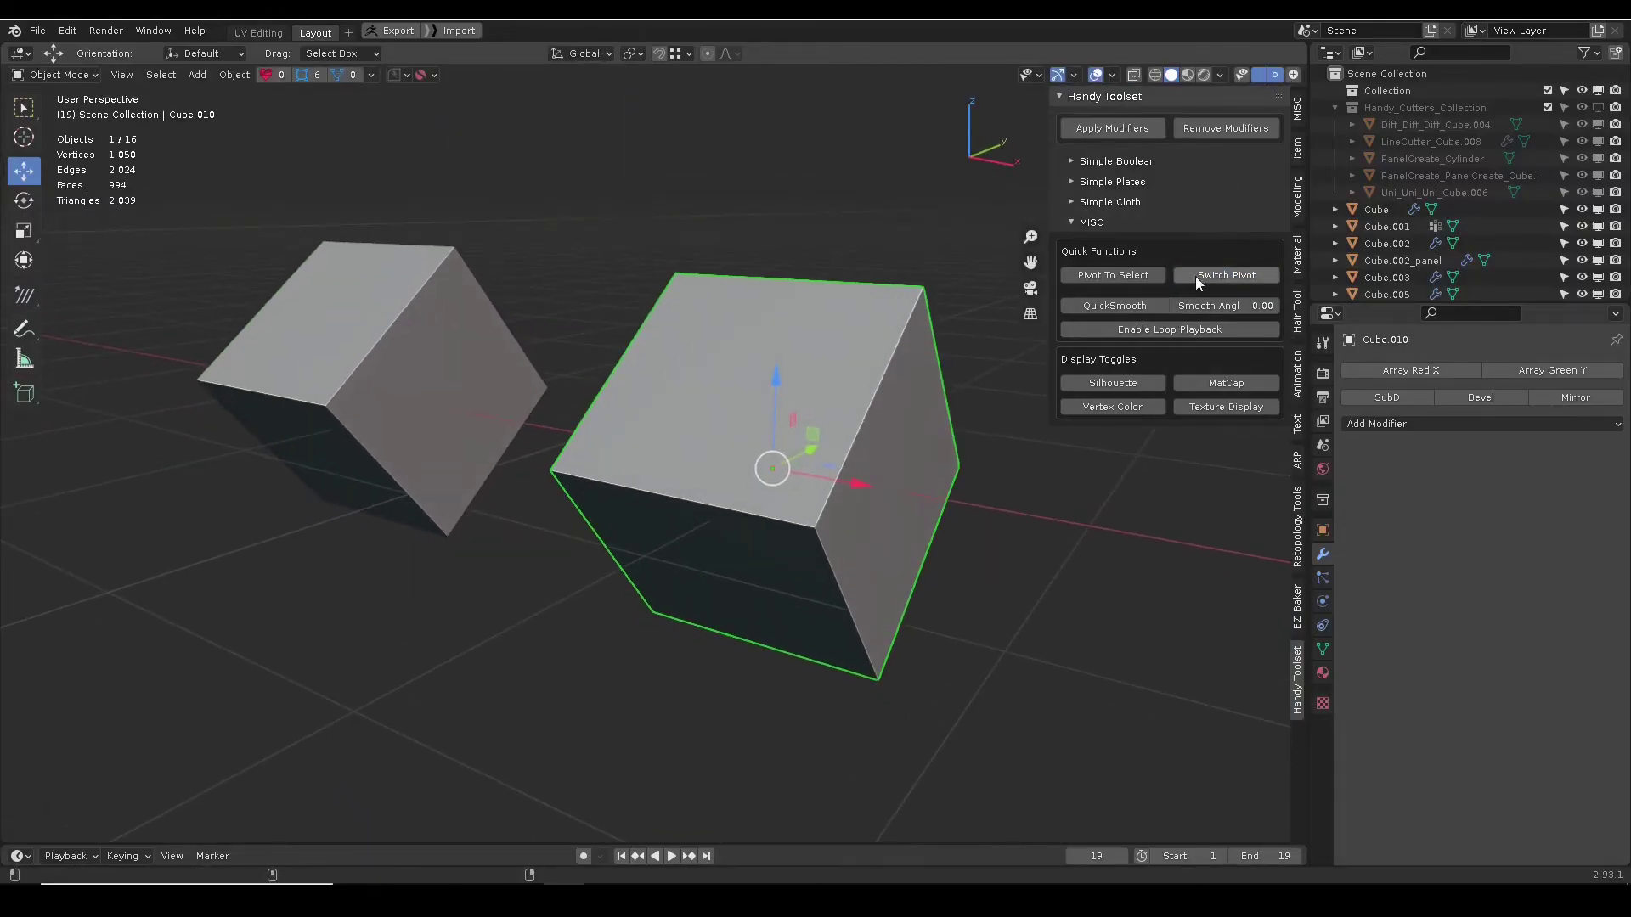
{"action": "left_click", "coordinate": [1200, 273]}
{"action": "left_click_drag", "start_coordinate": [772, 394], "coordinate": [784, 360]}
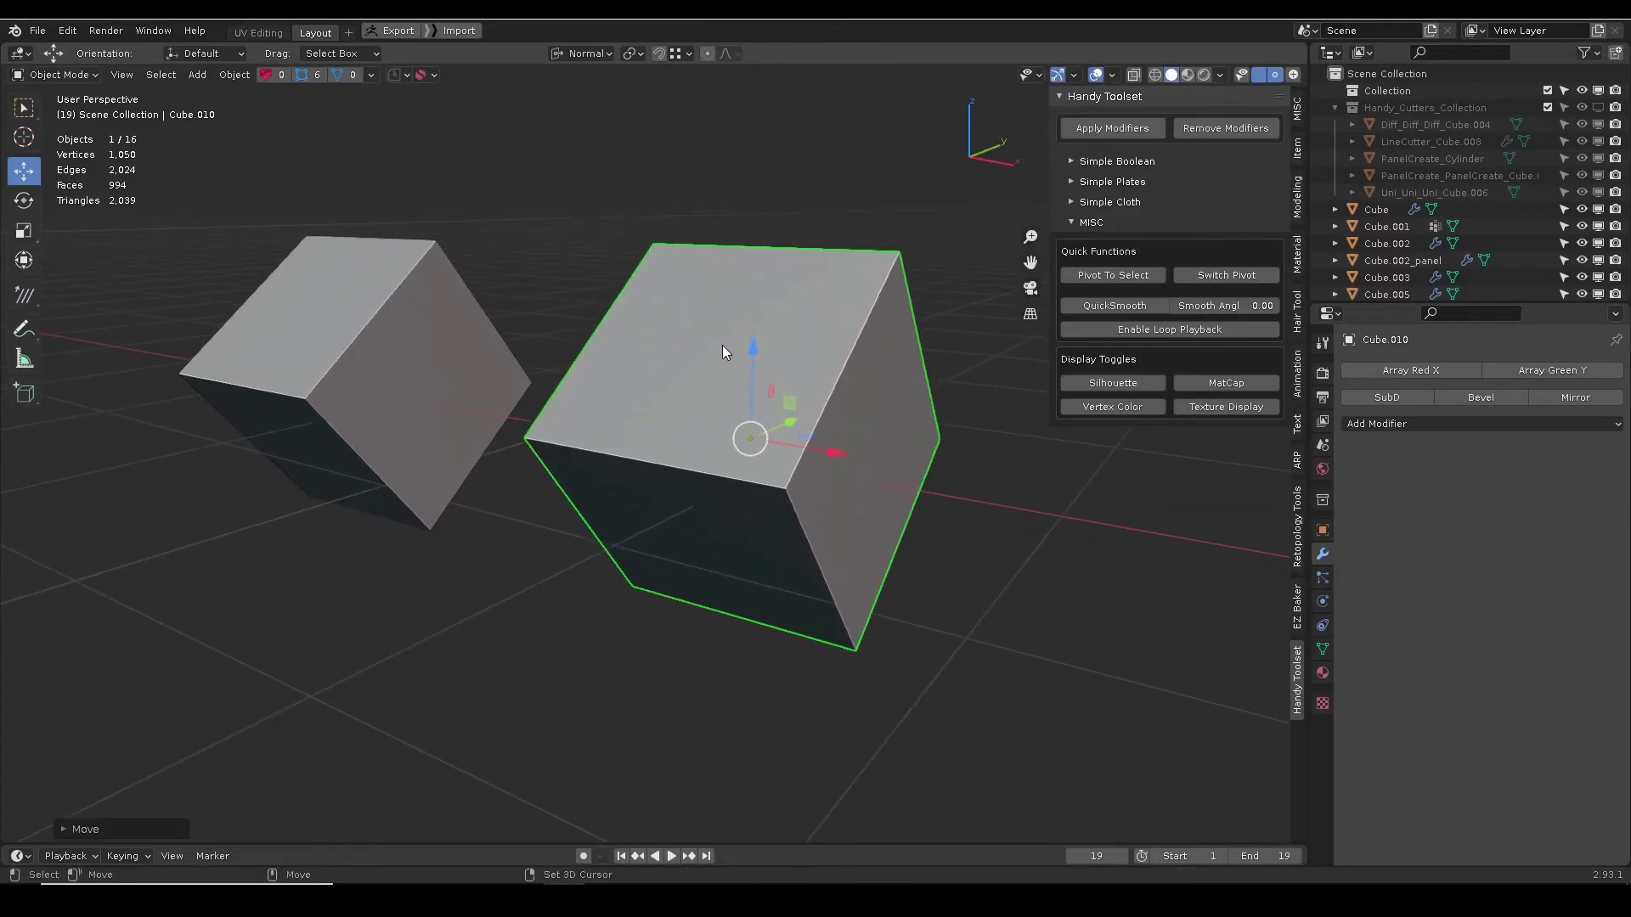
- Align the cube's pivot to its upper face with Pivot To Select and move the cube slightly along the new Z axis
{"action": "key", "text": "Tab"}
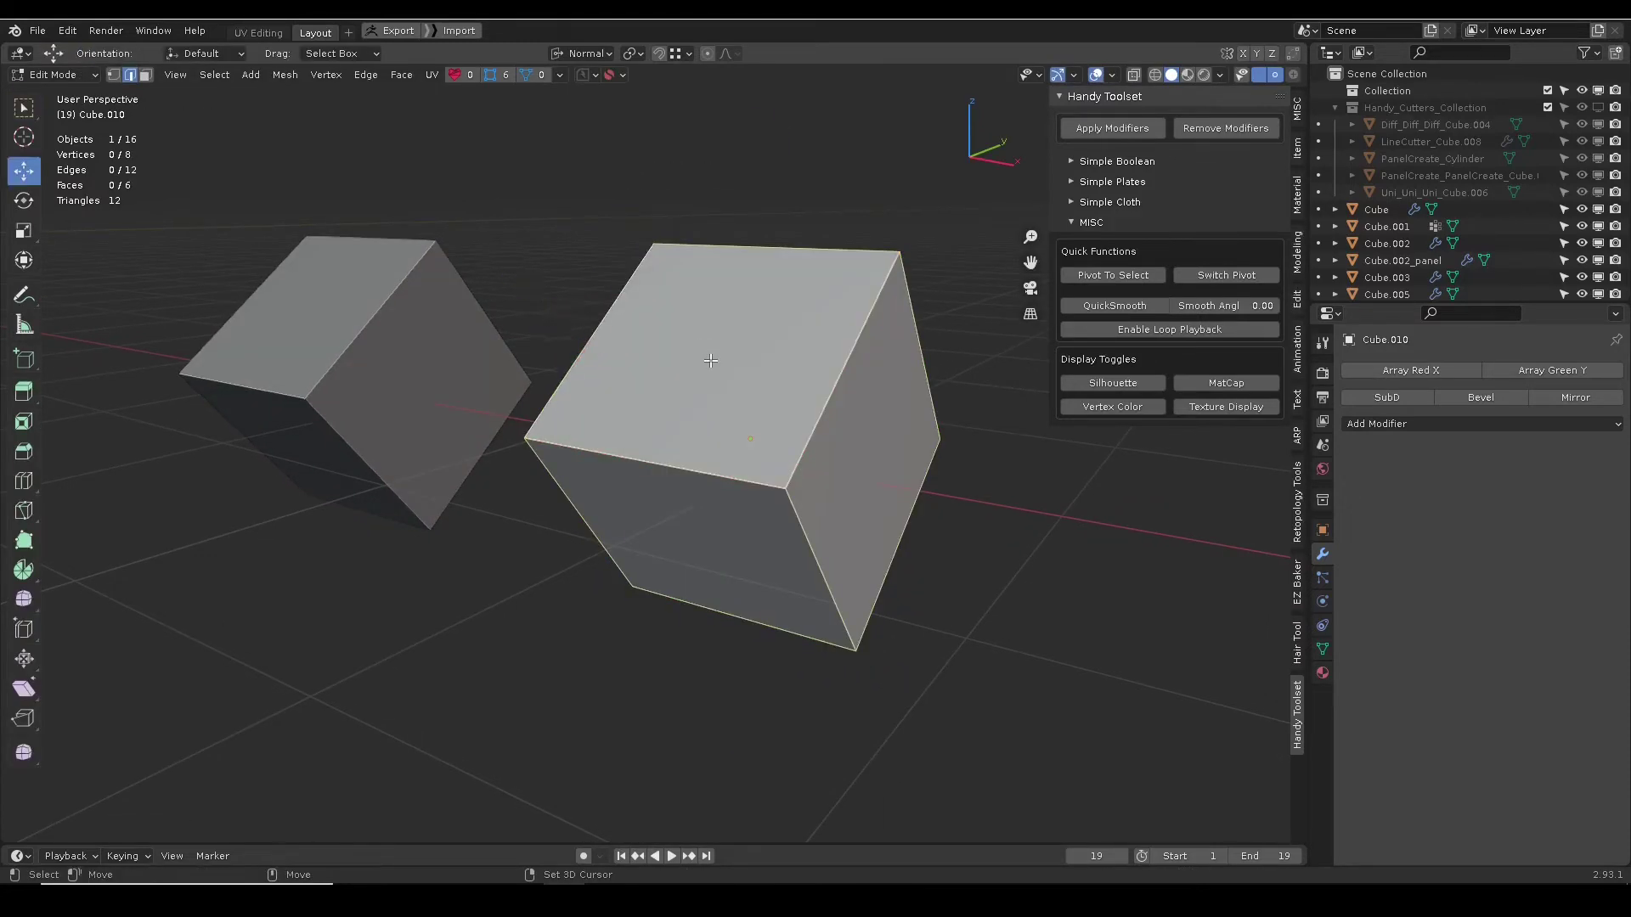
{"action": "key", "text": "3"}
{"action": "left_click", "coordinate": [712, 360]}
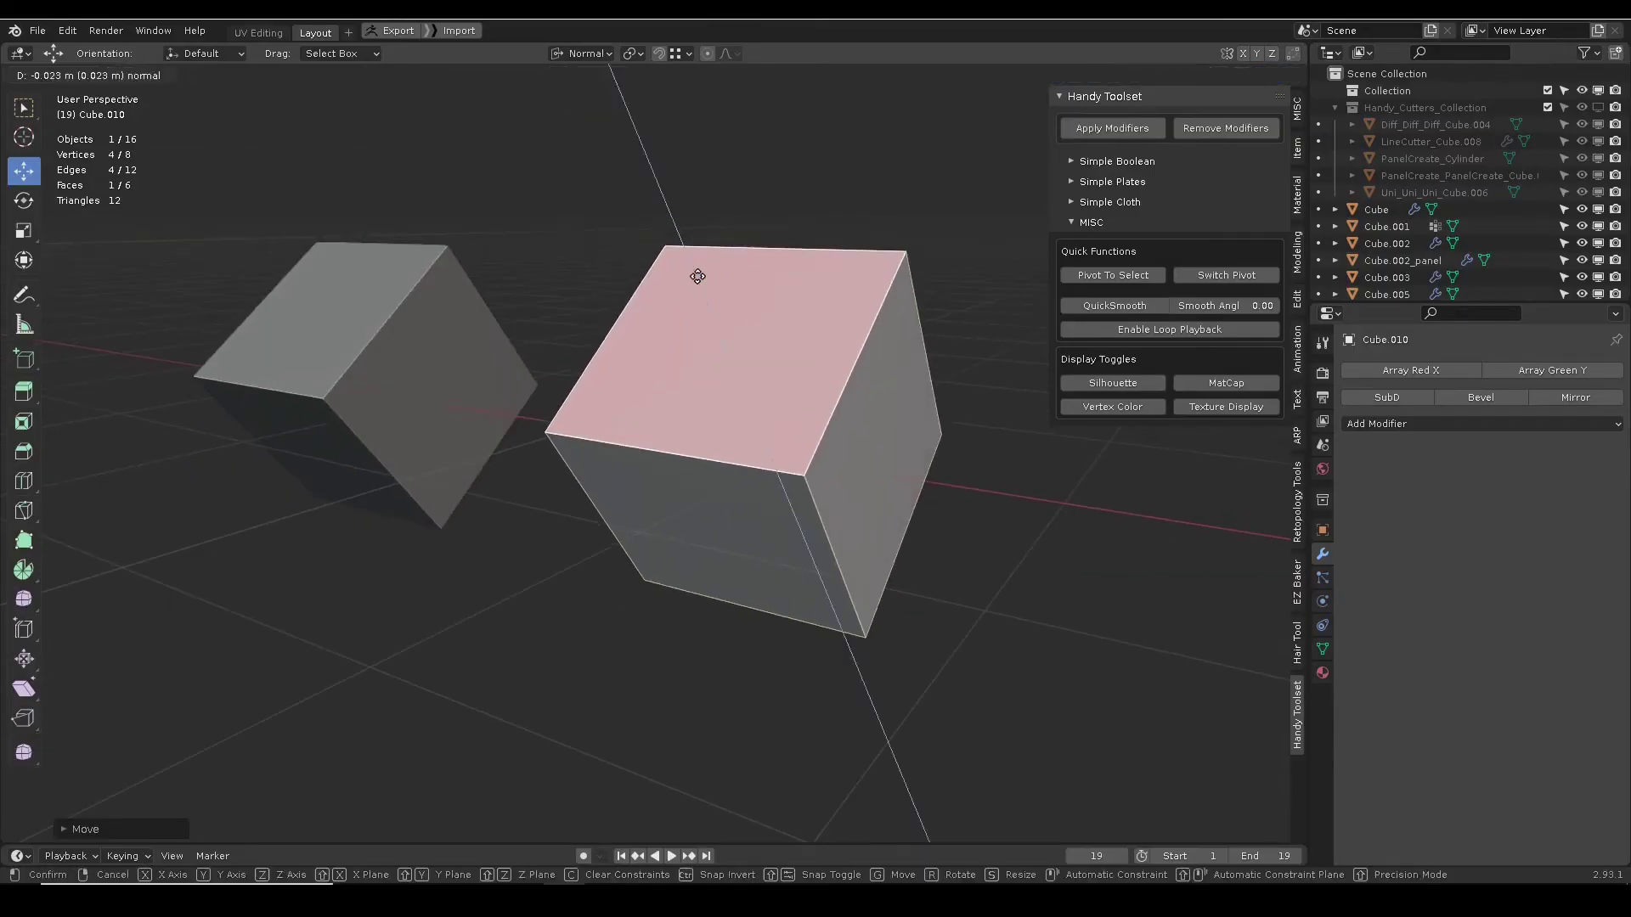
{"action": "middle_click_drag", "start_coordinate": [751, 364], "coordinate": [650, 355]}
{"action": "left_click", "coordinate": [1092, 278]}
{"action": "left_click_drag", "start_coordinate": [681, 286], "coordinate": [699, 290]}
{"action": "middle_click_drag", "start_coordinate": [699, 290], "coordinate": [789, 375]}
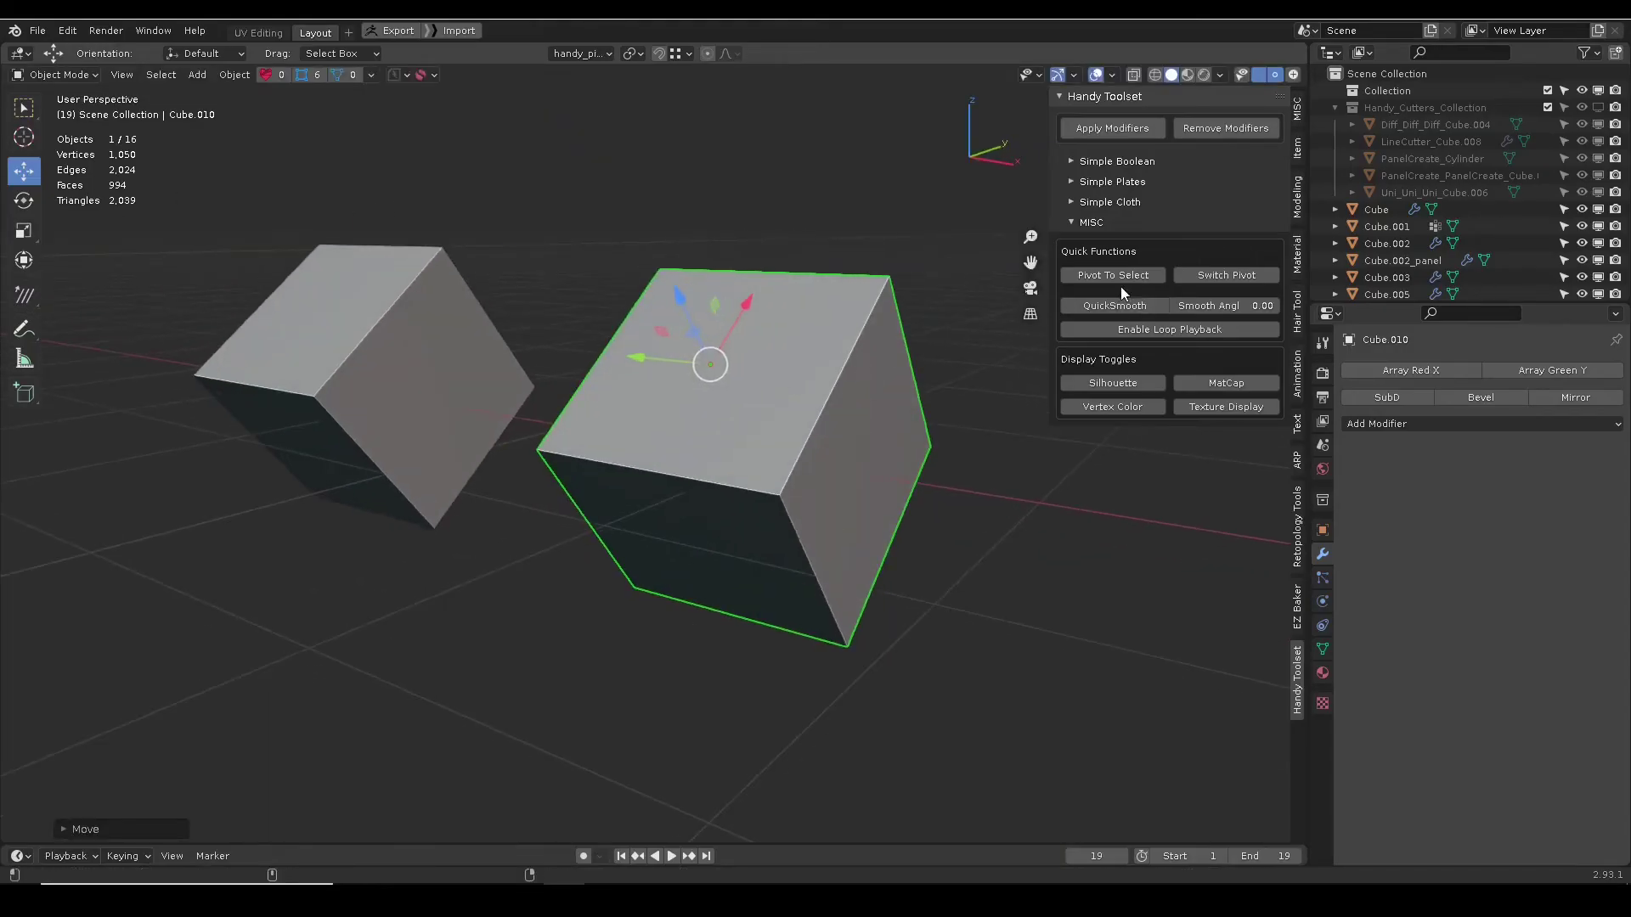
- Check the handy_pivot entry among the transform orientations, reselect the cube and change the orientation to Global with Switch Pivot
{"action": "left_click", "coordinate": [585, 52]}
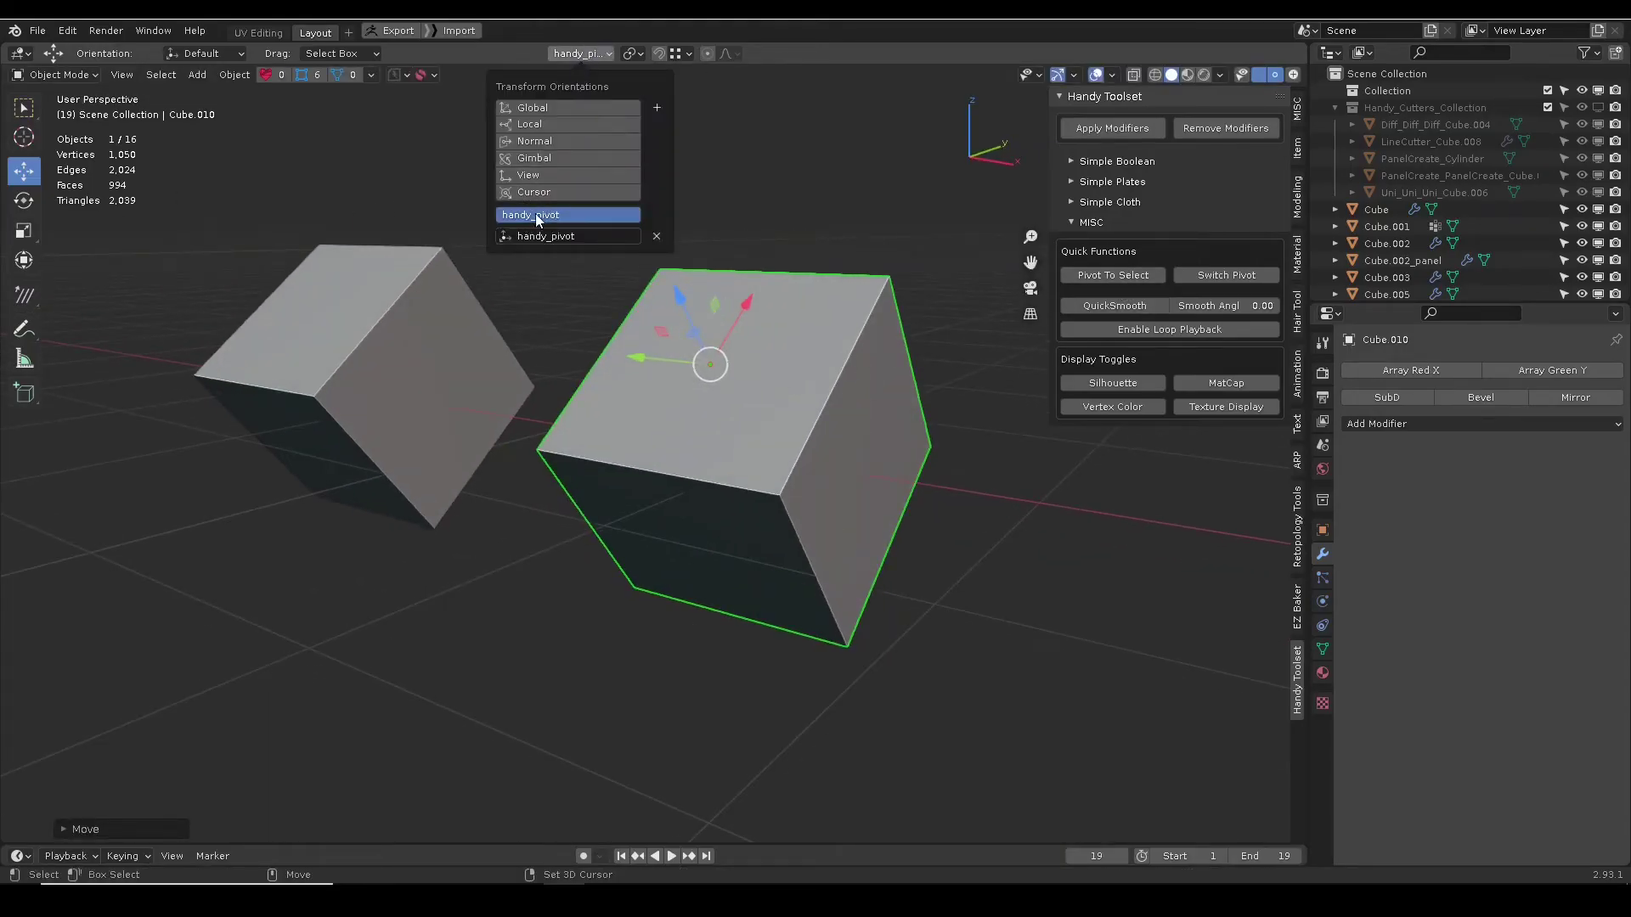
{"action": "left_click", "coordinate": [854, 231]}
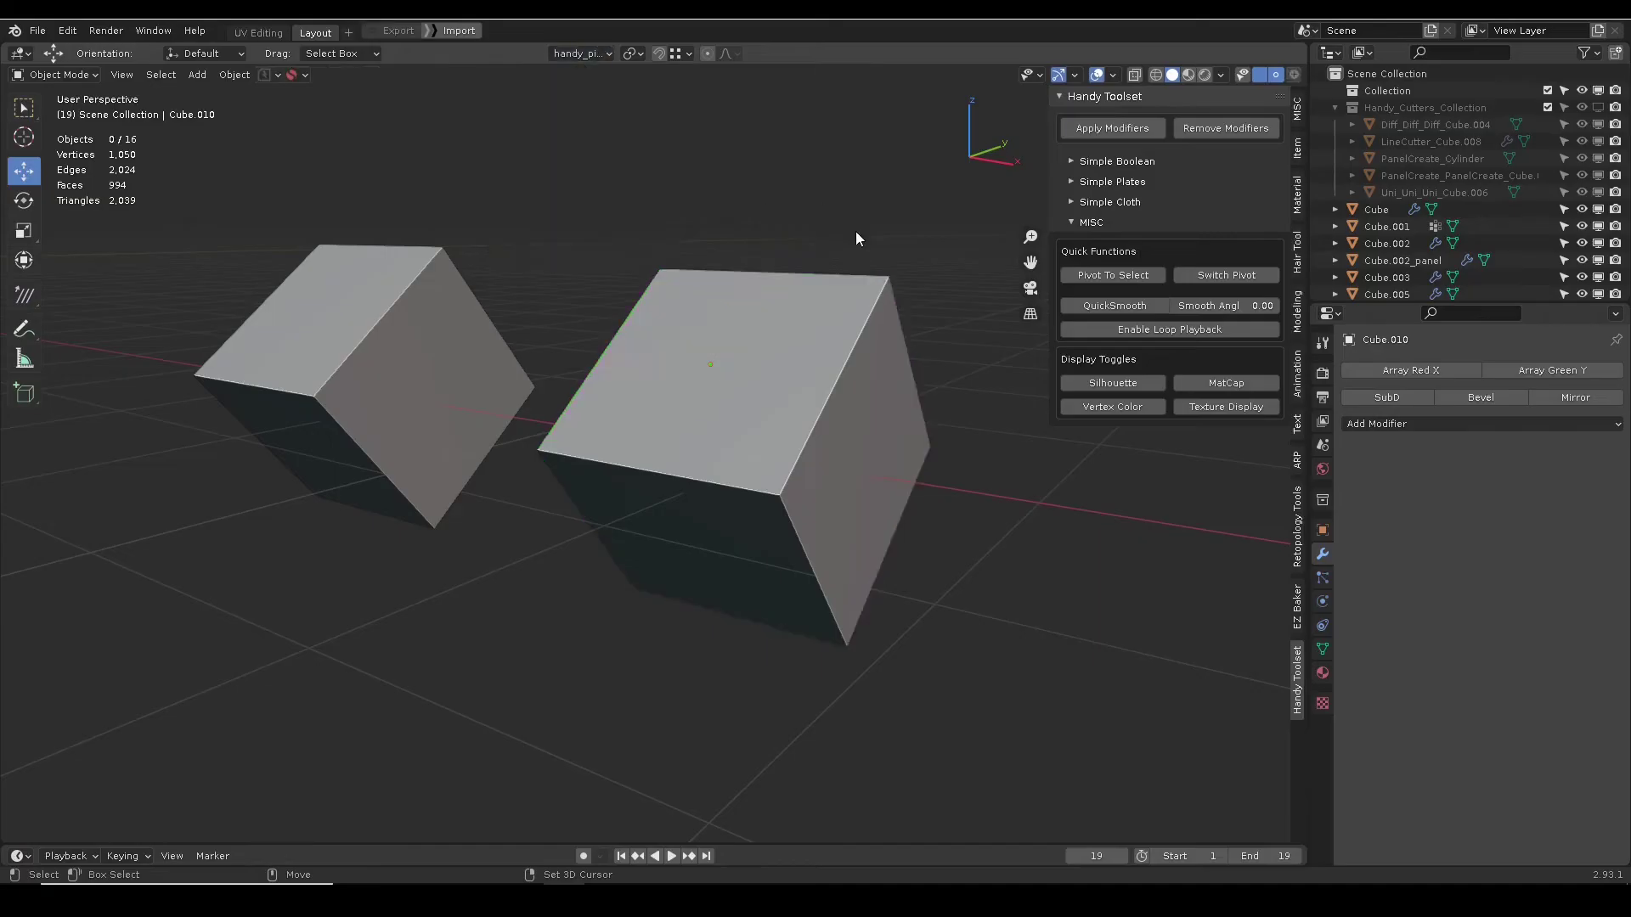
{"action": "left_click", "coordinate": [746, 342]}
{"action": "left_click", "coordinate": [1197, 274]}
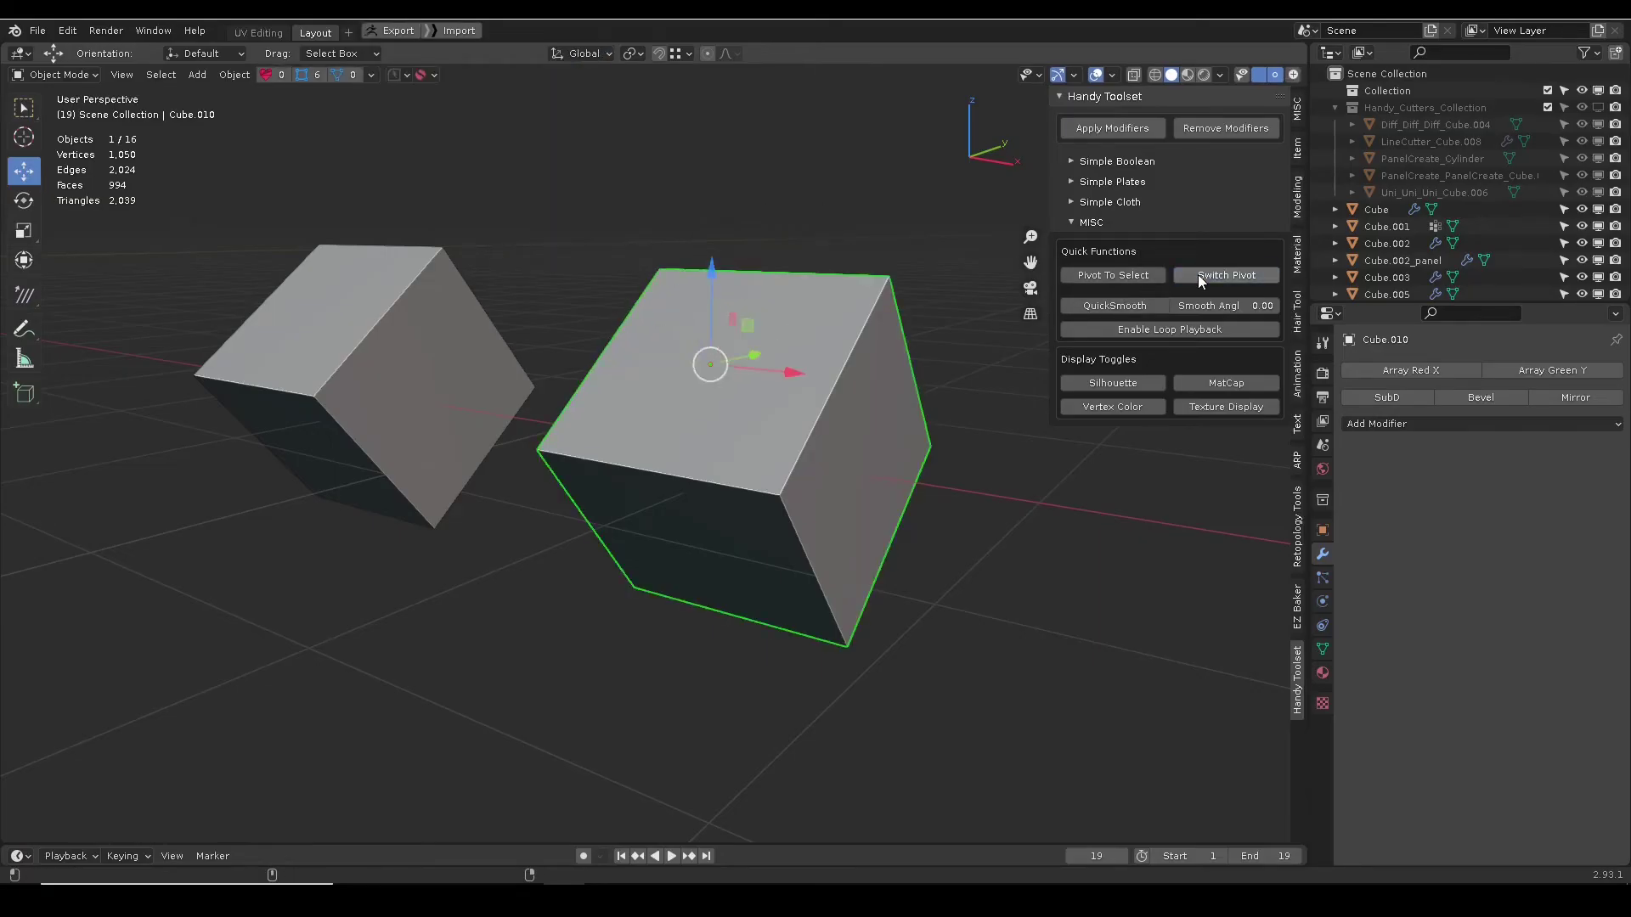
- Look at the cube's face selection in edit mode and apply Pivot To Select to the cube again
{"action": "key", "text": "Tab"}
{"action": "middle_click_drag", "start_coordinate": [709, 411], "coordinate": [811, 386]}
{"action": "key", "text": "Tab"}
{"action": "left_click", "coordinate": [1117, 277]}
{"action": "key", "text": "Tab"}
{"action": "key", "text": "Tab"}
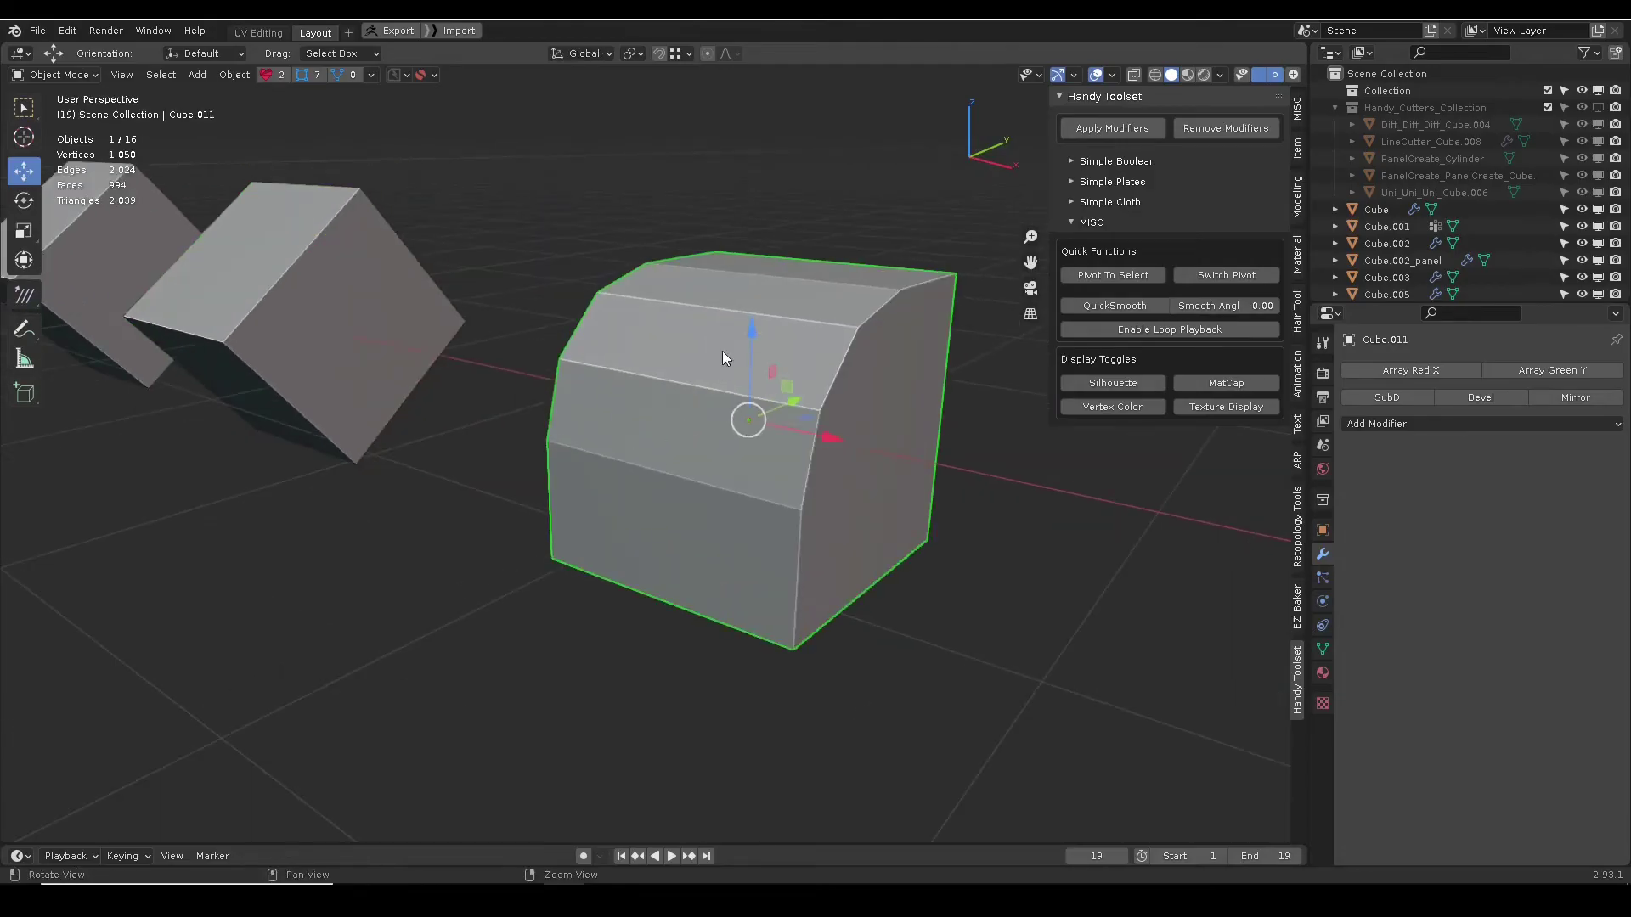
- Apply QuickSmooth to the faceted cube with the rounded front and set the smooth angle to 55.38
{"action": "left_click_drag", "start_coordinate": [722, 351], "coordinate": [740, 361], "text": "alt"}
{"action": "right_click_drag", "start_coordinate": [740, 361], "coordinate": [767, 375], "text": "alt"}
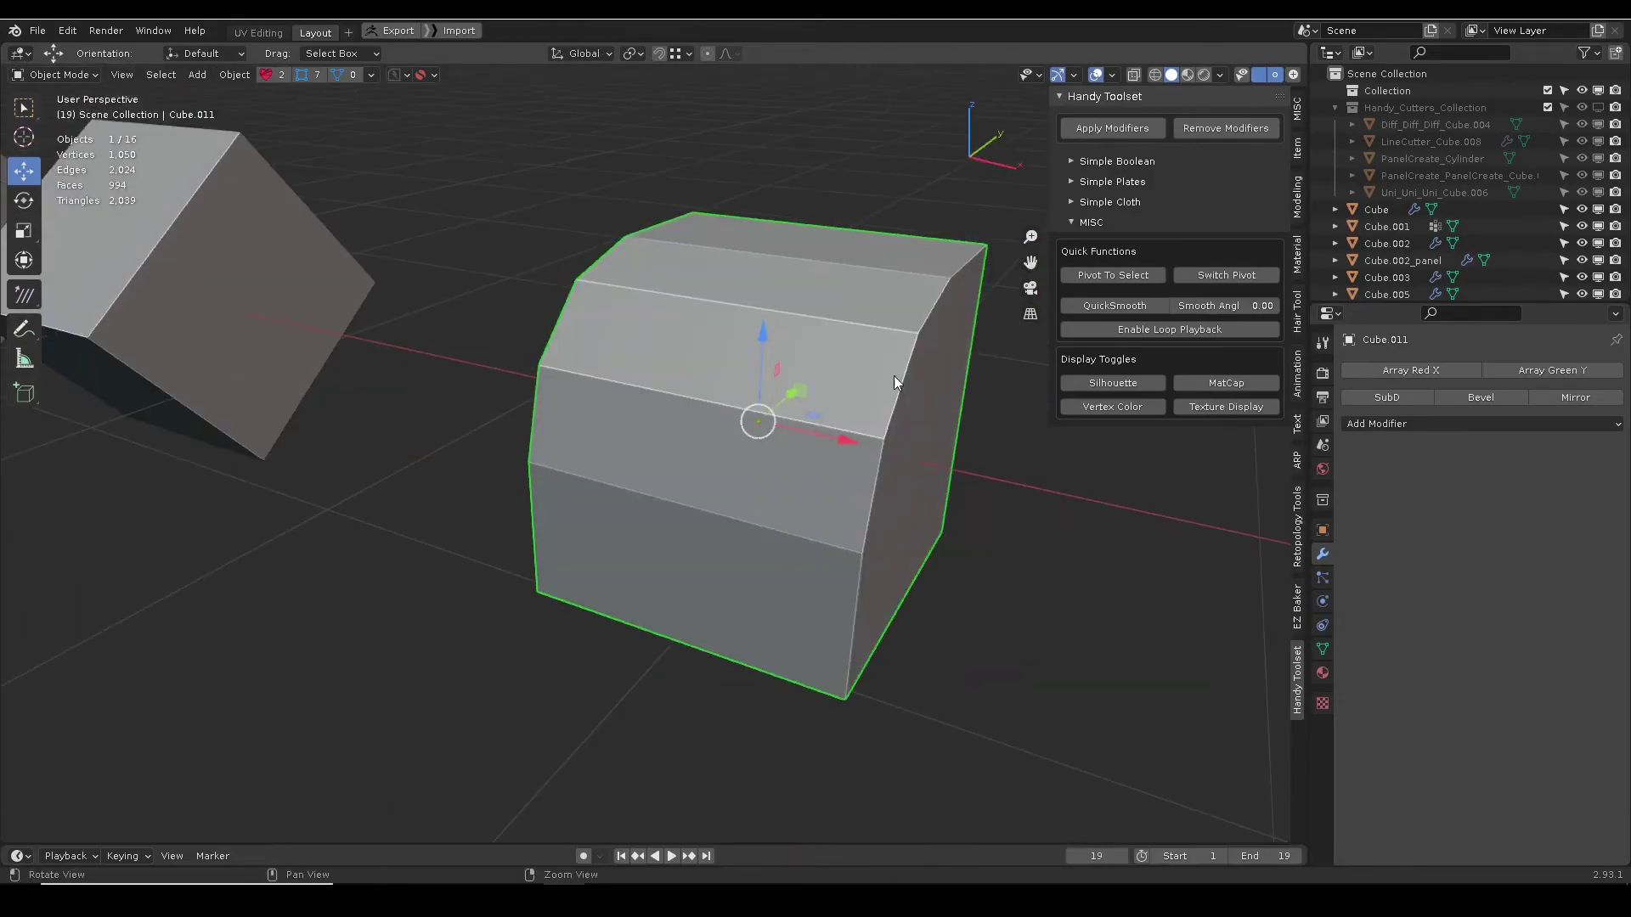
{"action": "middle_click_drag", "start_coordinate": [894, 375], "coordinate": [749, 336], "text": "alt"}
{"action": "left_click", "coordinate": [1119, 307]}
{"action": "mouse_move", "coordinate": [1220, 308]}
{"action": "left_mouse_down"}
{"action": "mouse_move", "coordinate": [1206, 307]}
{"action": "mouse_move", "coordinate": [1378, 314]}
{"action": "mouse_move", "coordinate": [1221, 314]}
{"action": "mouse_move", "coordinate": [1238, 314]}
{"action": "left_mouse_up"}
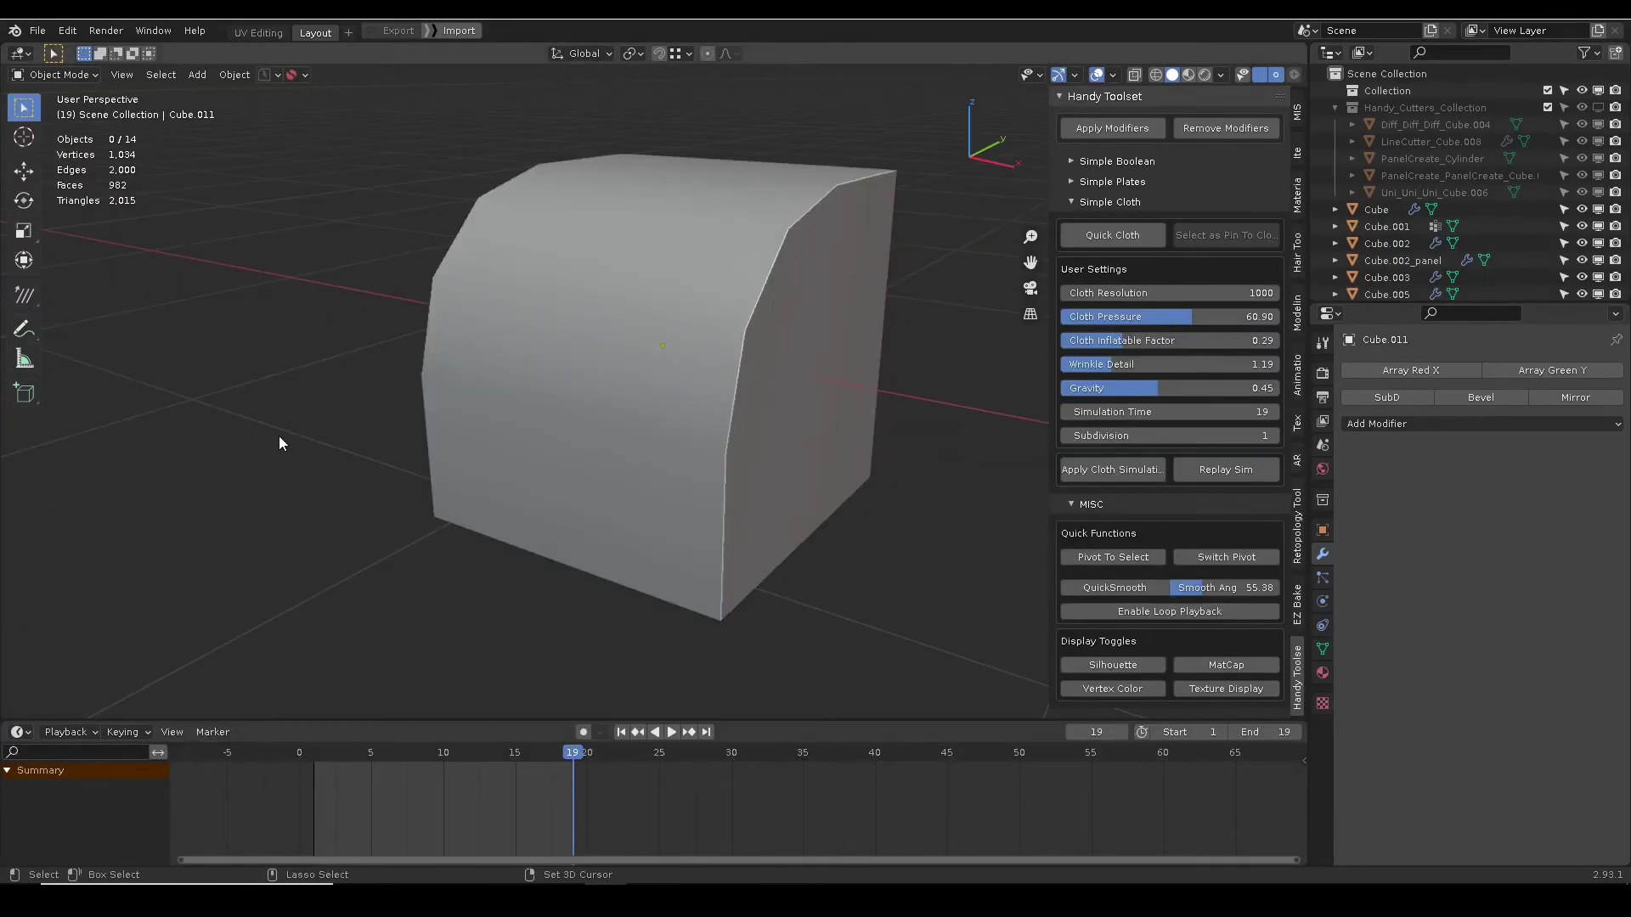
- Select the two adjoining faces on the smoothed cube's curved front and turn them into a cushion with Quick Cloth
{"action": "left_click", "coordinate": [520, 350]}
{"action": "key", "text": "Tab"}
{"action": "left_click", "coordinate": [564, 253]}
{"action": "left_click", "coordinate": [640, 333], "text": "shift"}
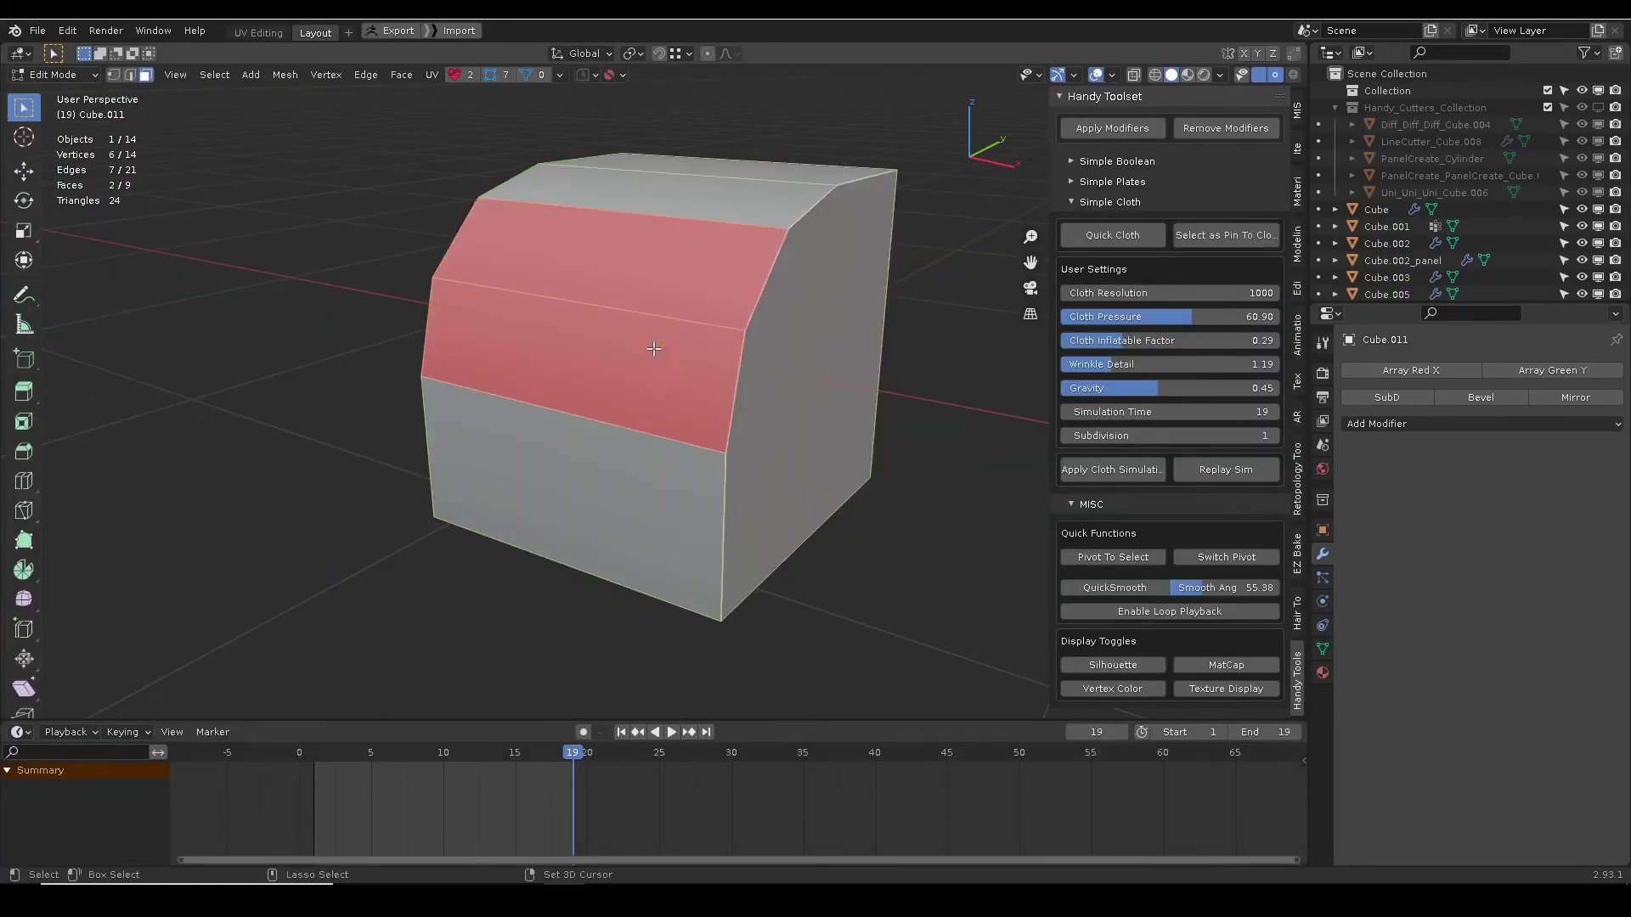
{"action": "left_click", "coordinate": [1111, 243]}
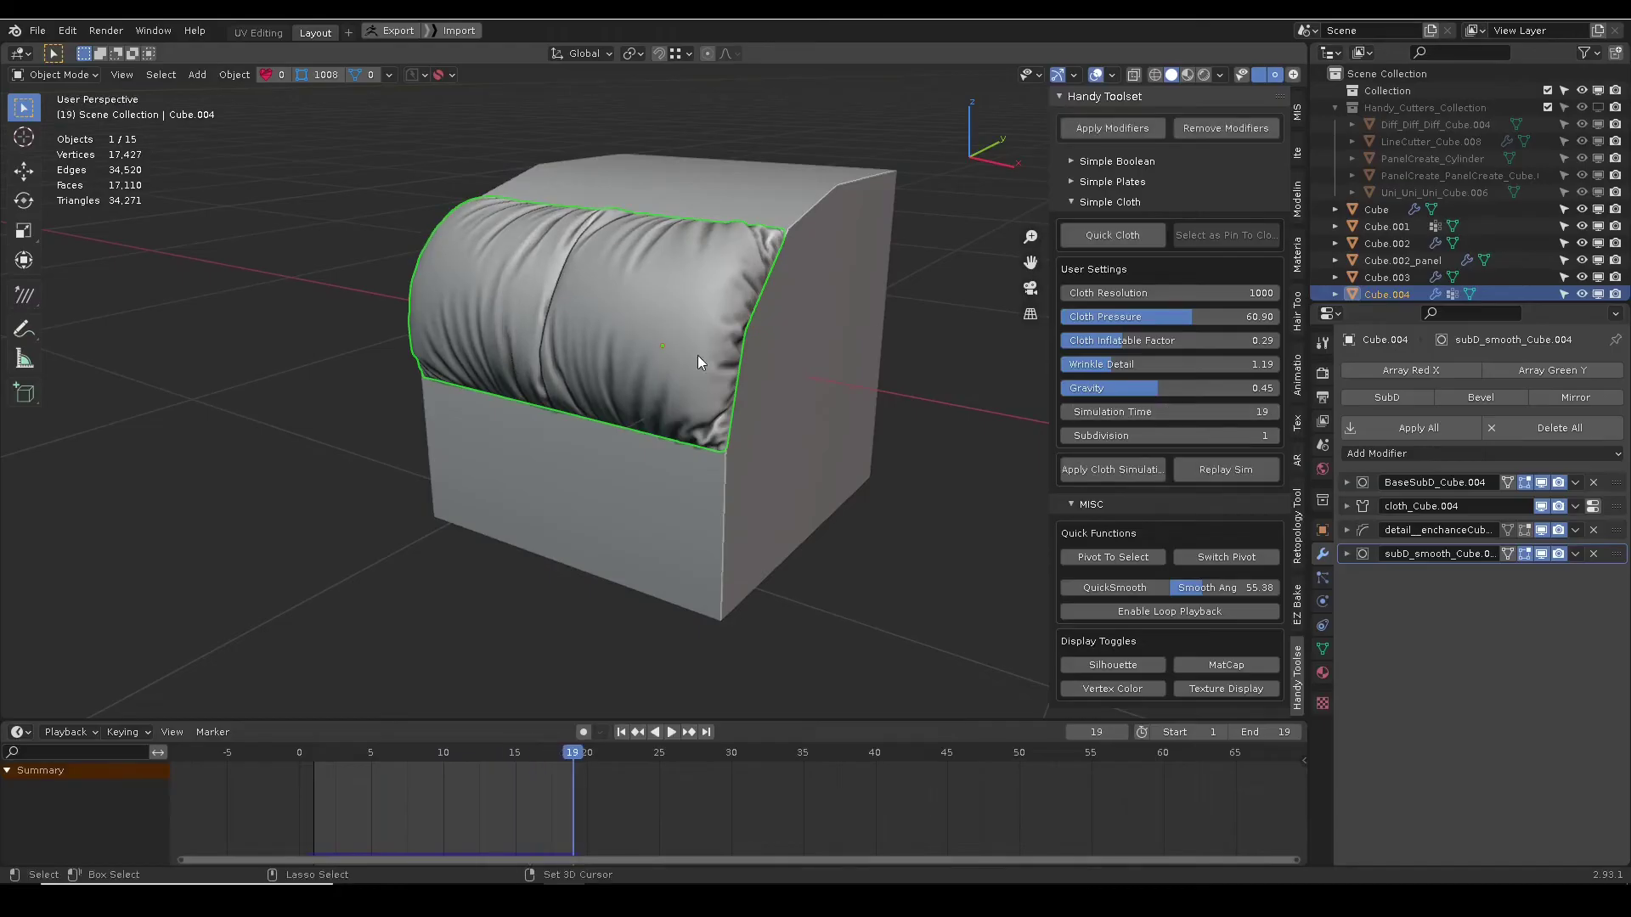
- Replay the cushion's cloth simulation, stop the playback and collapse the MISC and Simple Cloth options
{"action": "left_click", "coordinate": [1104, 202]}
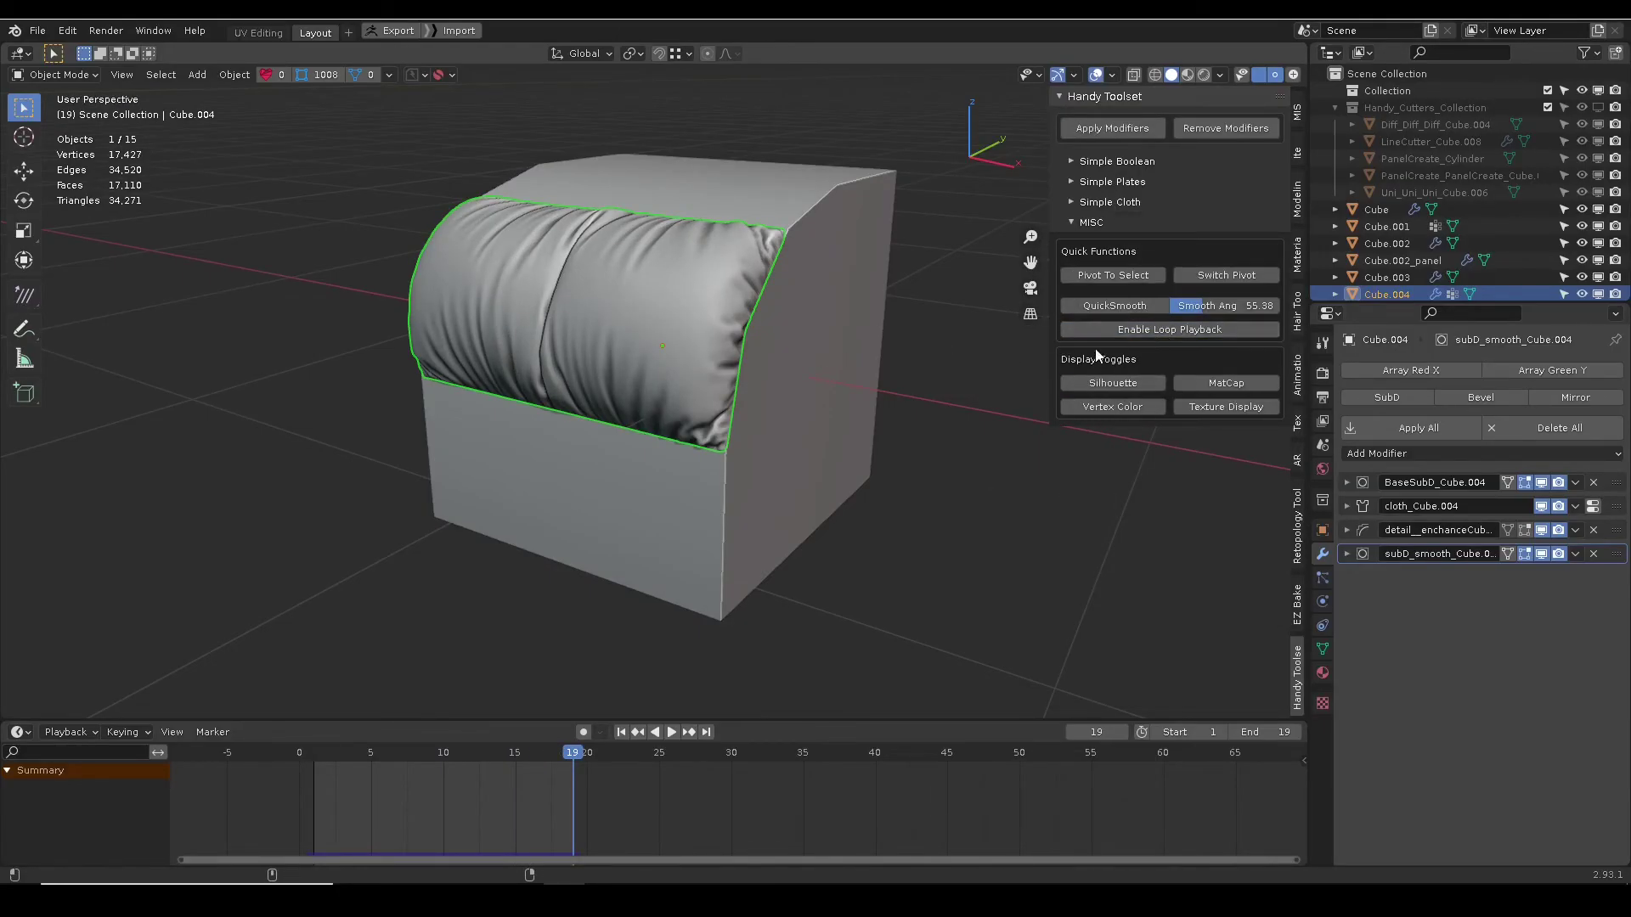
{"action": "left_click", "coordinate": [1092, 223]}
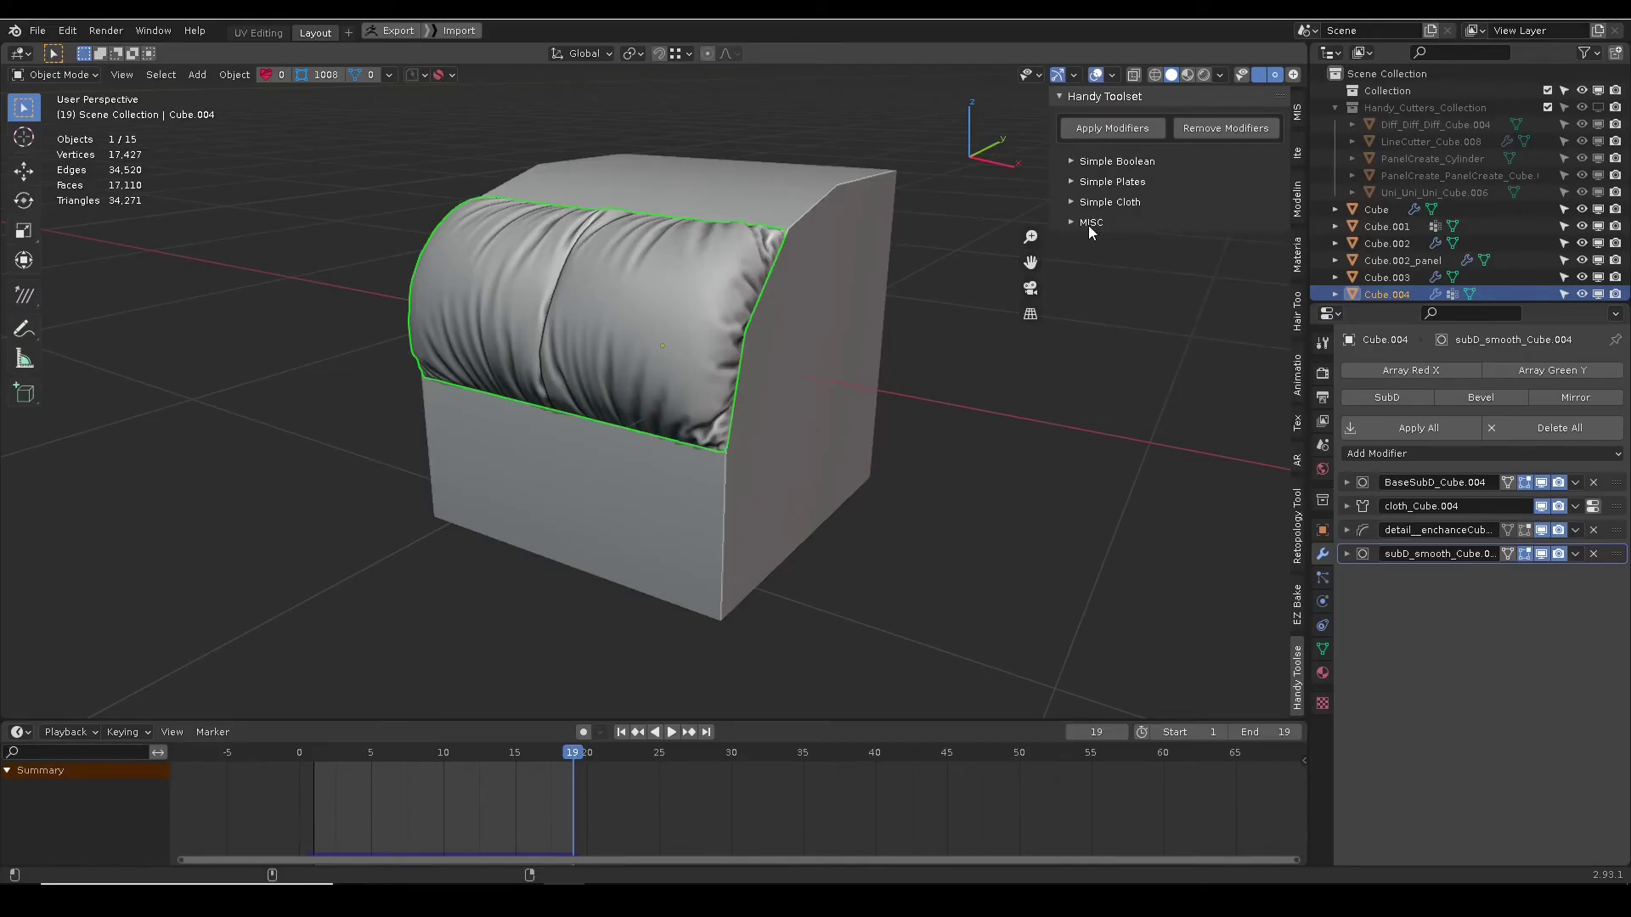
{"action": "left_click", "coordinate": [1092, 204]}
{"action": "left_click", "coordinate": [1212, 475]}
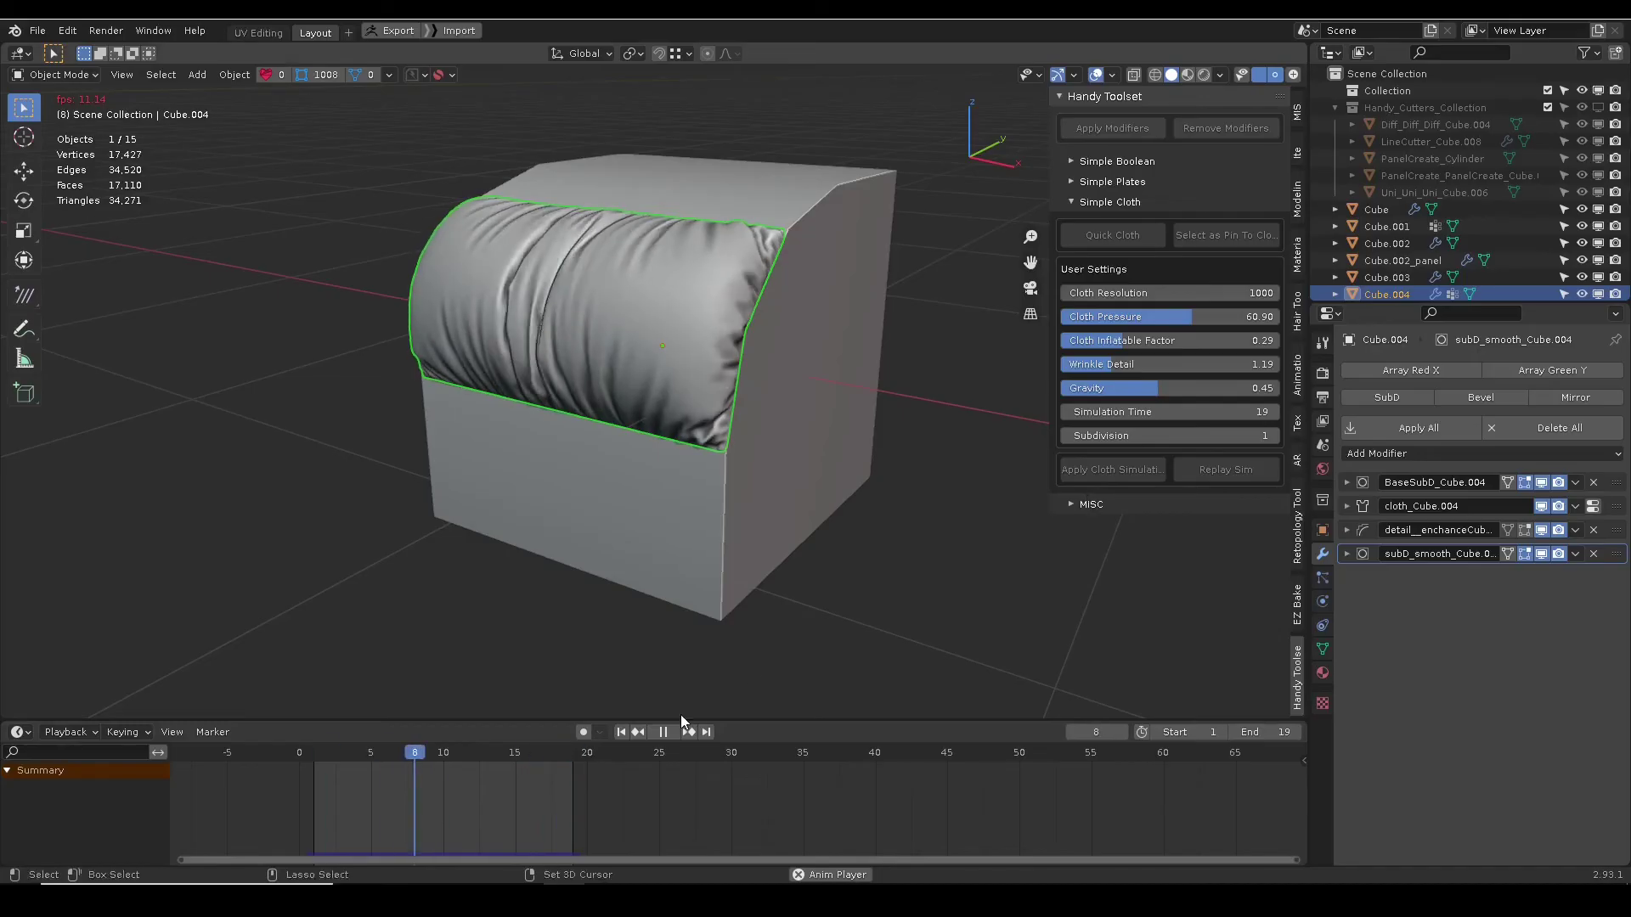
{"action": "left_click", "coordinate": [662, 731]}
{"action": "left_click", "coordinate": [1087, 203]}
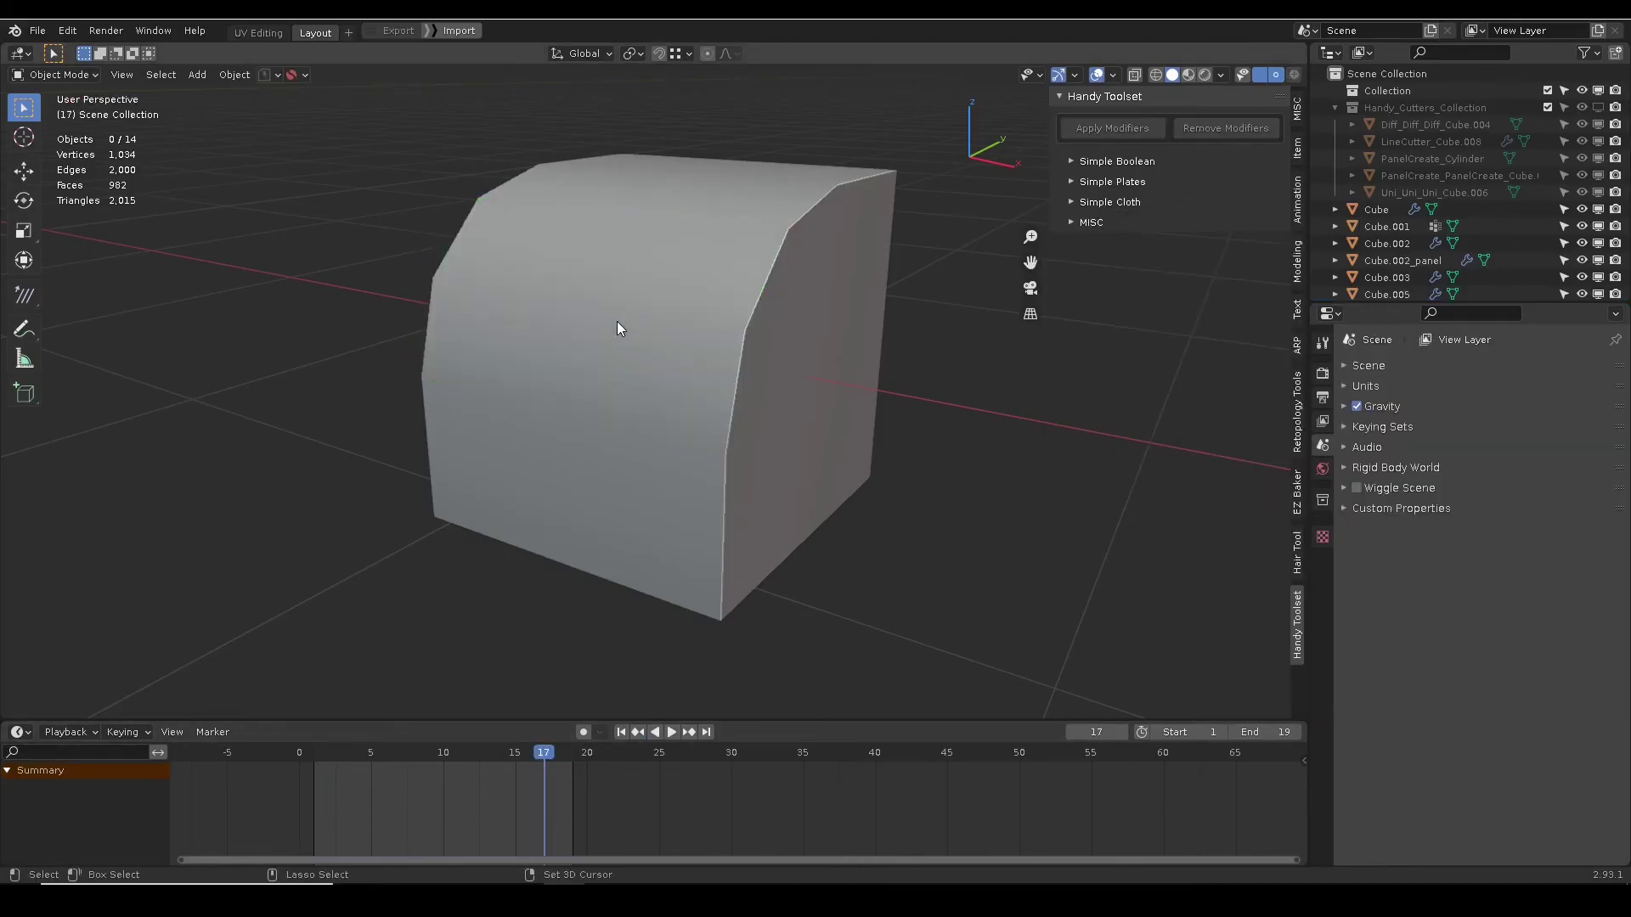
- Select the smoothed cube and toggle the Silhouette display on and off to check its outline from different angles
{"action": "left_click", "coordinate": [838, 338]}
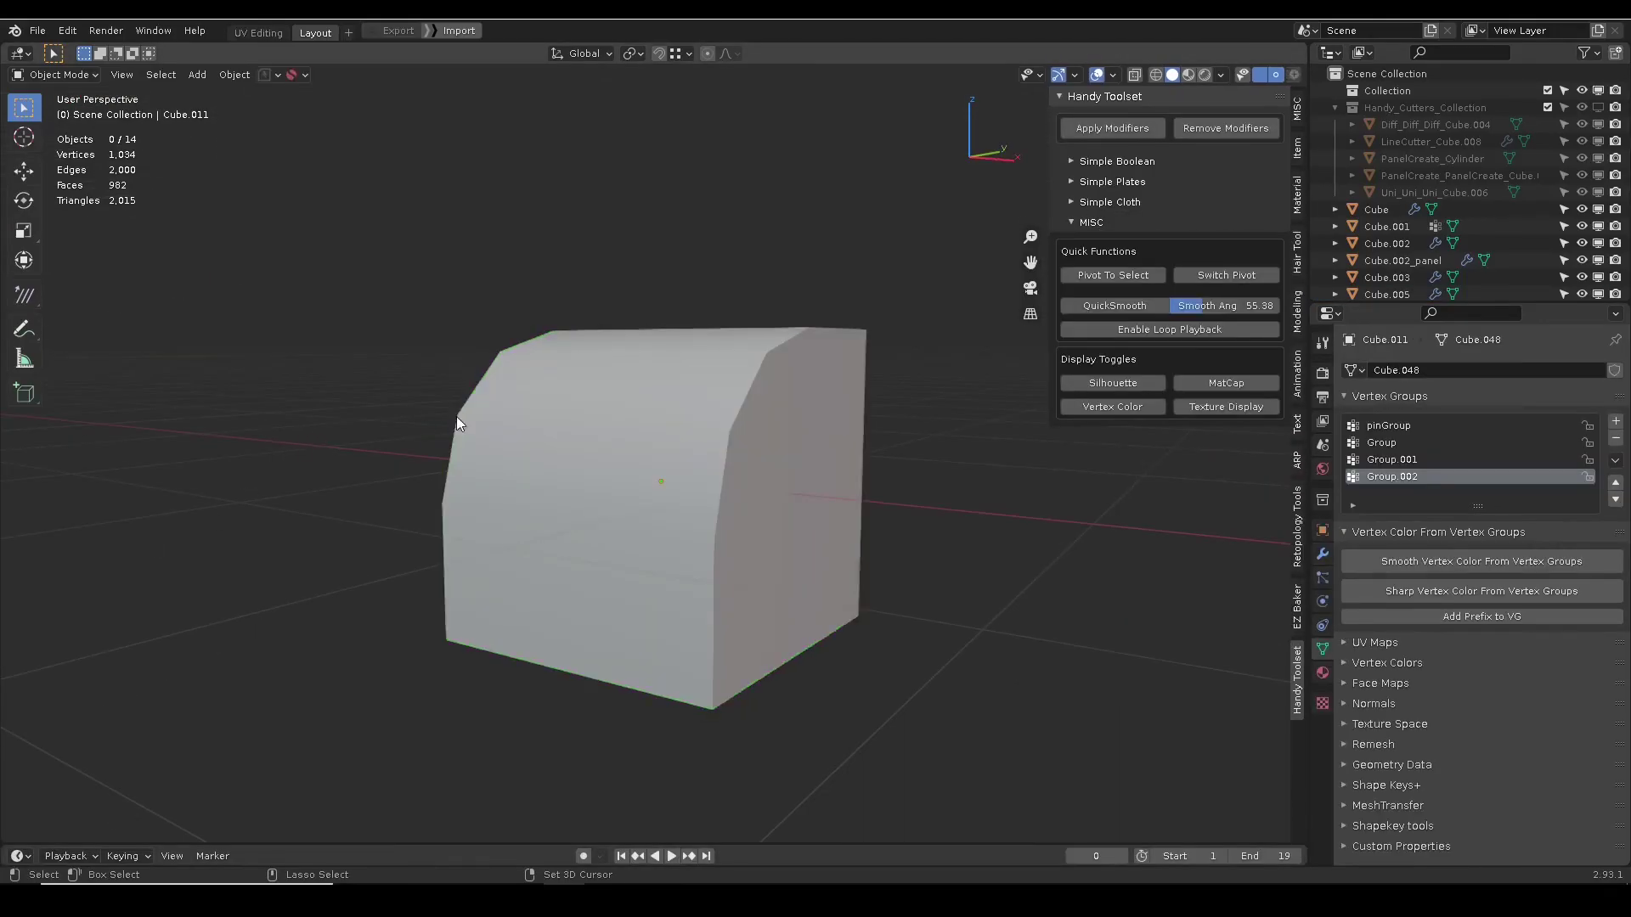
{"action": "left_click", "coordinate": [459, 420]}
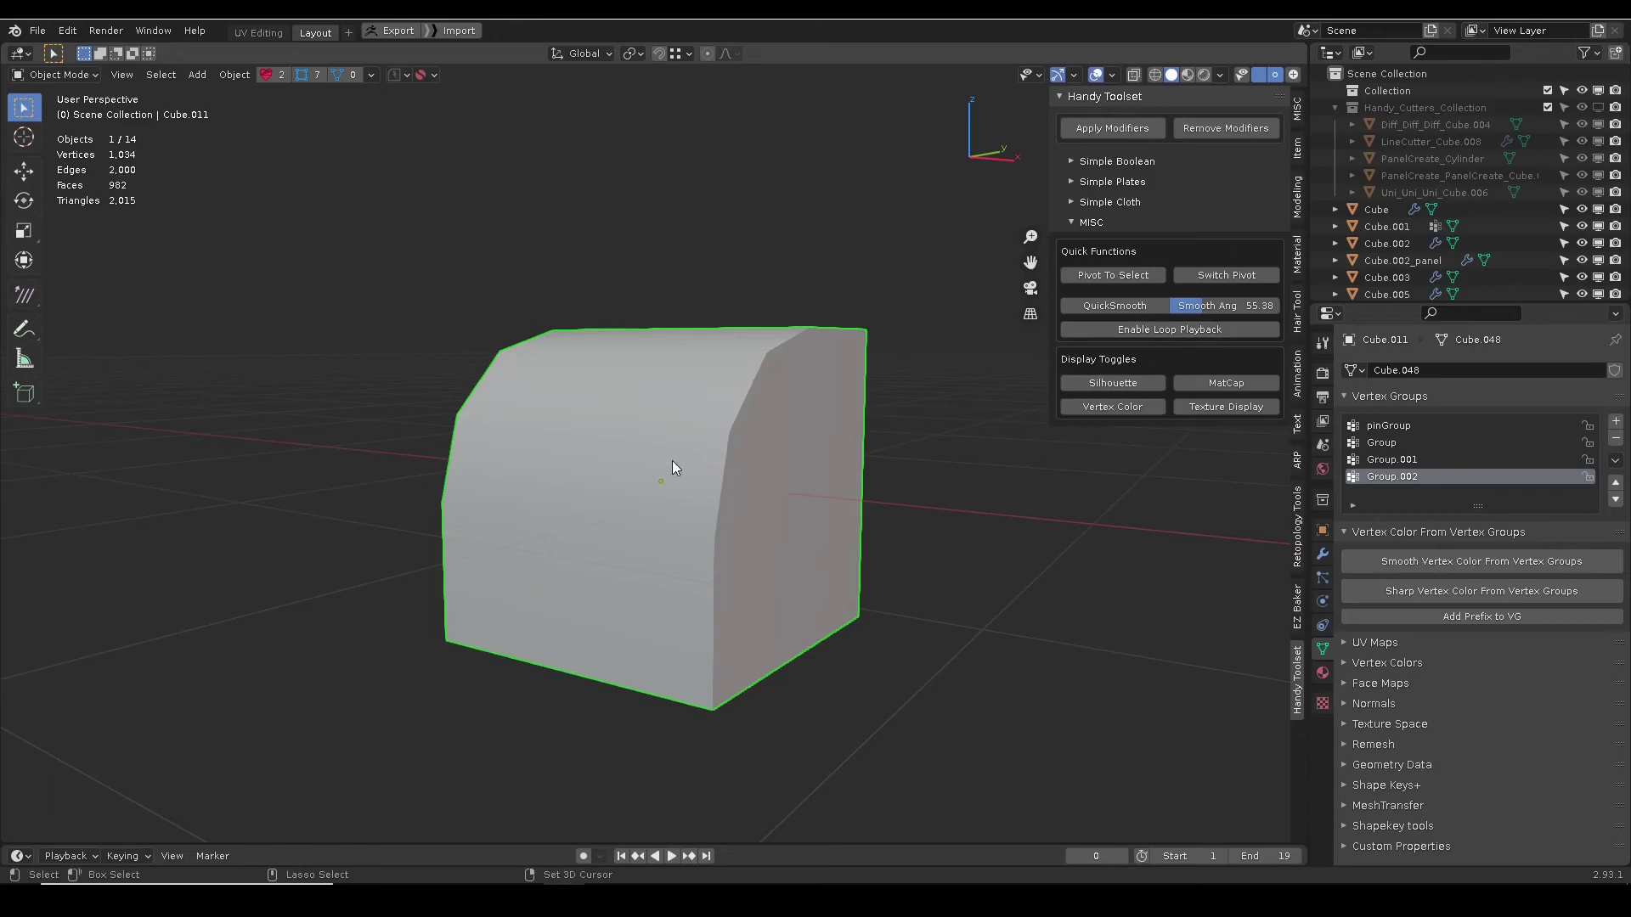
{"action": "scroll", "coordinate": [744, 463], "scroll_direction": "up", "scroll_amount": 1}
{"action": "middle_click_drag", "start_coordinate": [770, 444], "coordinate": [763, 403], "text": "shift"}
{"action": "left_click", "coordinate": [1104, 384]}
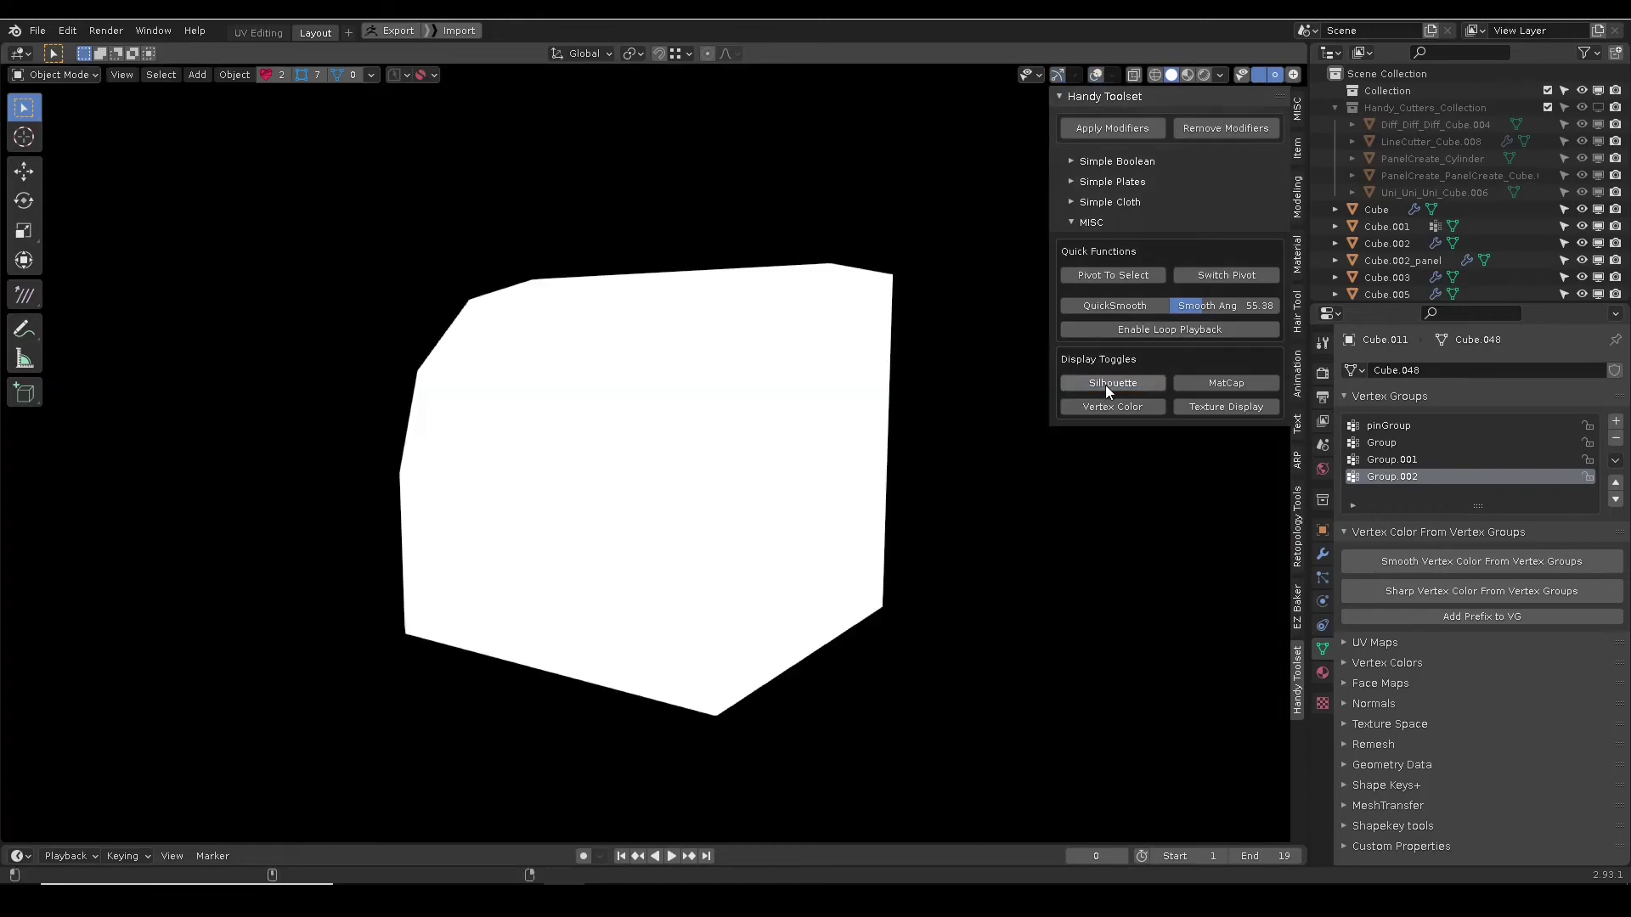
{"action": "left_click", "coordinate": [1104, 385]}
{"action": "left_click", "coordinate": [1104, 385]}
{"action": "mouse_move", "coordinate": [965, 385]}
{"action": "middle_mouse_down"}
{"action": "mouse_move", "coordinate": [923, 376]}
{"action": "mouse_move", "coordinate": [958, 339]}
{"action": "mouse_move", "coordinate": [818, 404]}
{"action": "mouse_move", "coordinate": [601, 357]}
{"action": "mouse_move", "coordinate": [960, 394]}
{"action": "middle_mouse_up"}
{"action": "left_click", "coordinate": [1113, 383]}
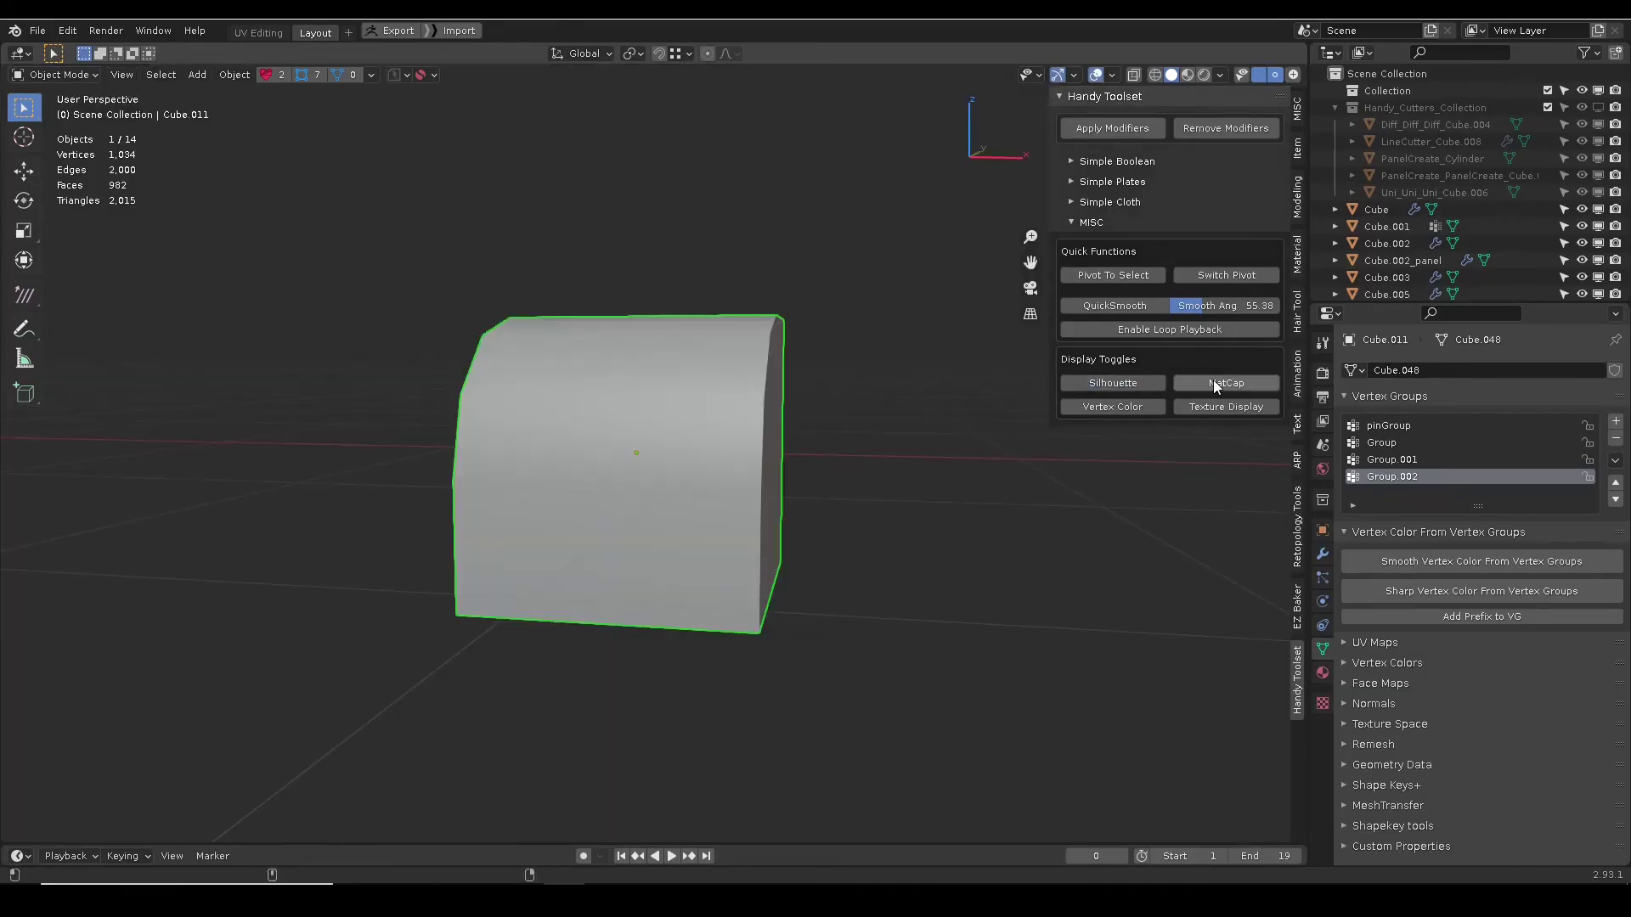
- Toggle the MatCap display on and off to view the smoothed cube's shading
{"action": "left_click", "coordinate": [1226, 383]}
{"action": "middle_click_drag", "start_coordinate": [685, 406], "coordinate": [596, 465]}
{"action": "left_click", "coordinate": [1254, 380]}
- Toggle the Vertex Color display and the Texture Display on and off for the smoothed cube
{"action": "left_click", "coordinate": [1092, 409]}
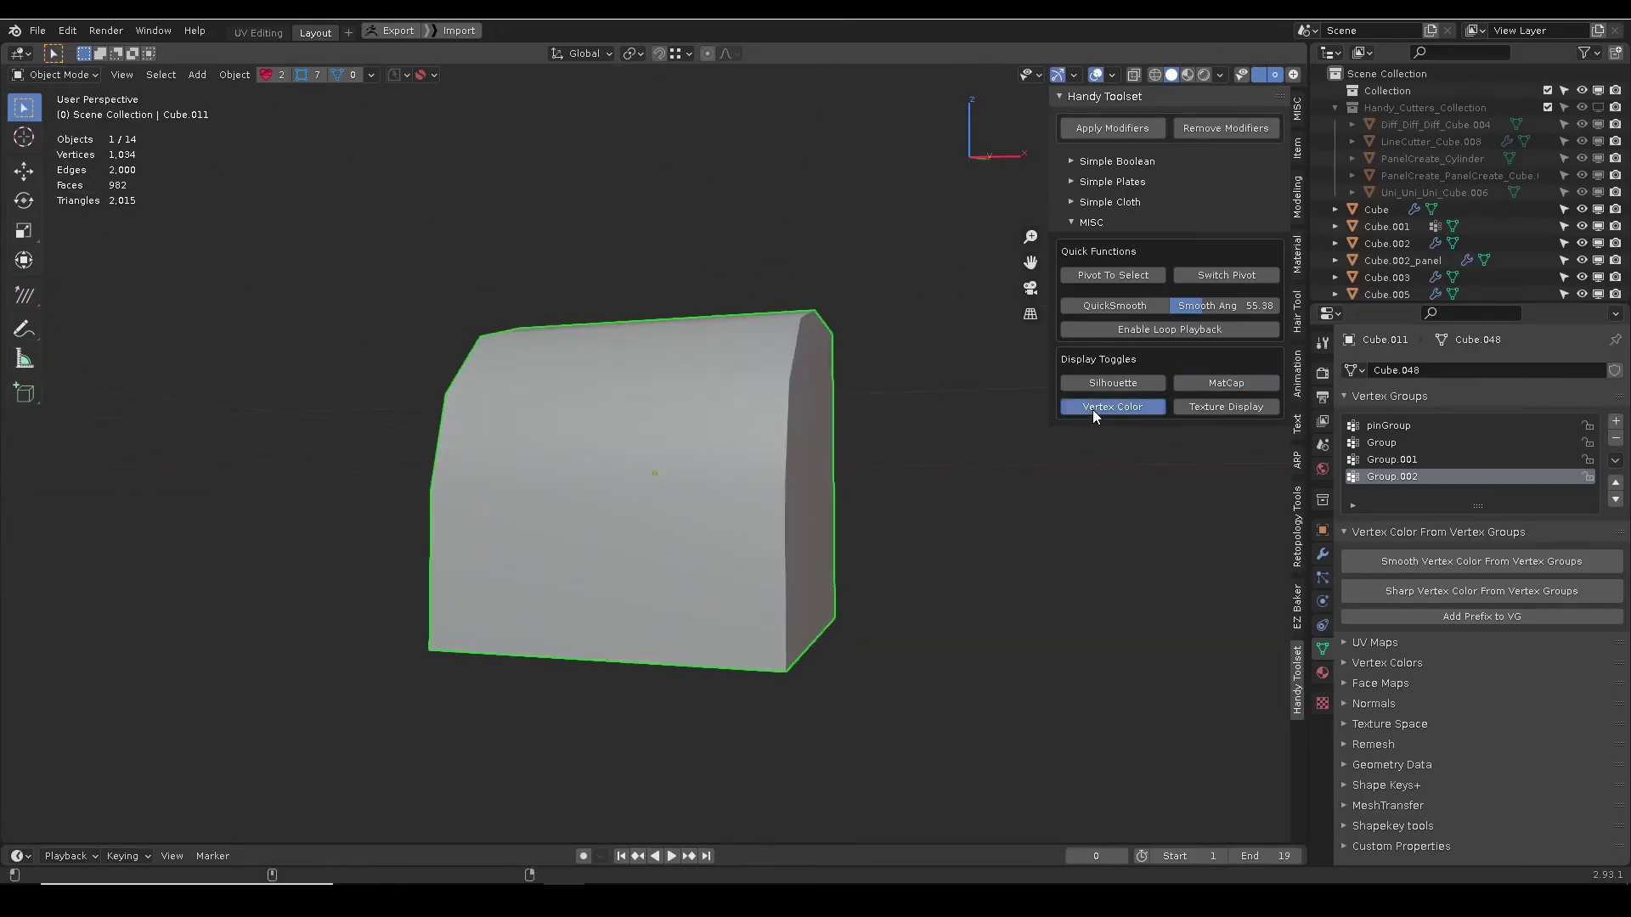
{"action": "mouse_move", "coordinate": [731, 453]}
{"action": "middle_mouse_down"}
{"action": "mouse_move", "coordinate": [681, 451]}
{"action": "mouse_move", "coordinate": [724, 438]}
{"action": "mouse_move", "coordinate": [675, 412]}
{"action": "mouse_move", "coordinate": [747, 422]}
{"action": "mouse_move", "coordinate": [833, 386]}
{"action": "mouse_move", "coordinate": [830, 368]}
{"action": "mouse_move", "coordinate": [793, 393]}
{"action": "mouse_move", "coordinate": [781, 508]}
{"action": "mouse_move", "coordinate": [817, 407]}
{"action": "mouse_move", "coordinate": [861, 376]}
{"action": "middle_mouse_up"}
{"action": "scroll", "coordinate": [696, 446], "scroll_direction": "up", "scroll_amount": 3}
{"action": "scroll", "coordinate": [696, 441], "scroll_direction": "up", "scroll_amount": 1}
{"action": "scroll", "coordinate": [725, 440], "scroll_direction": "down", "scroll_amount": 3}
{"action": "left_click", "coordinate": [1087, 406]}
{"action": "left_click", "coordinate": [1198, 407]}
{"action": "left_click", "coordinate": [1197, 408]}
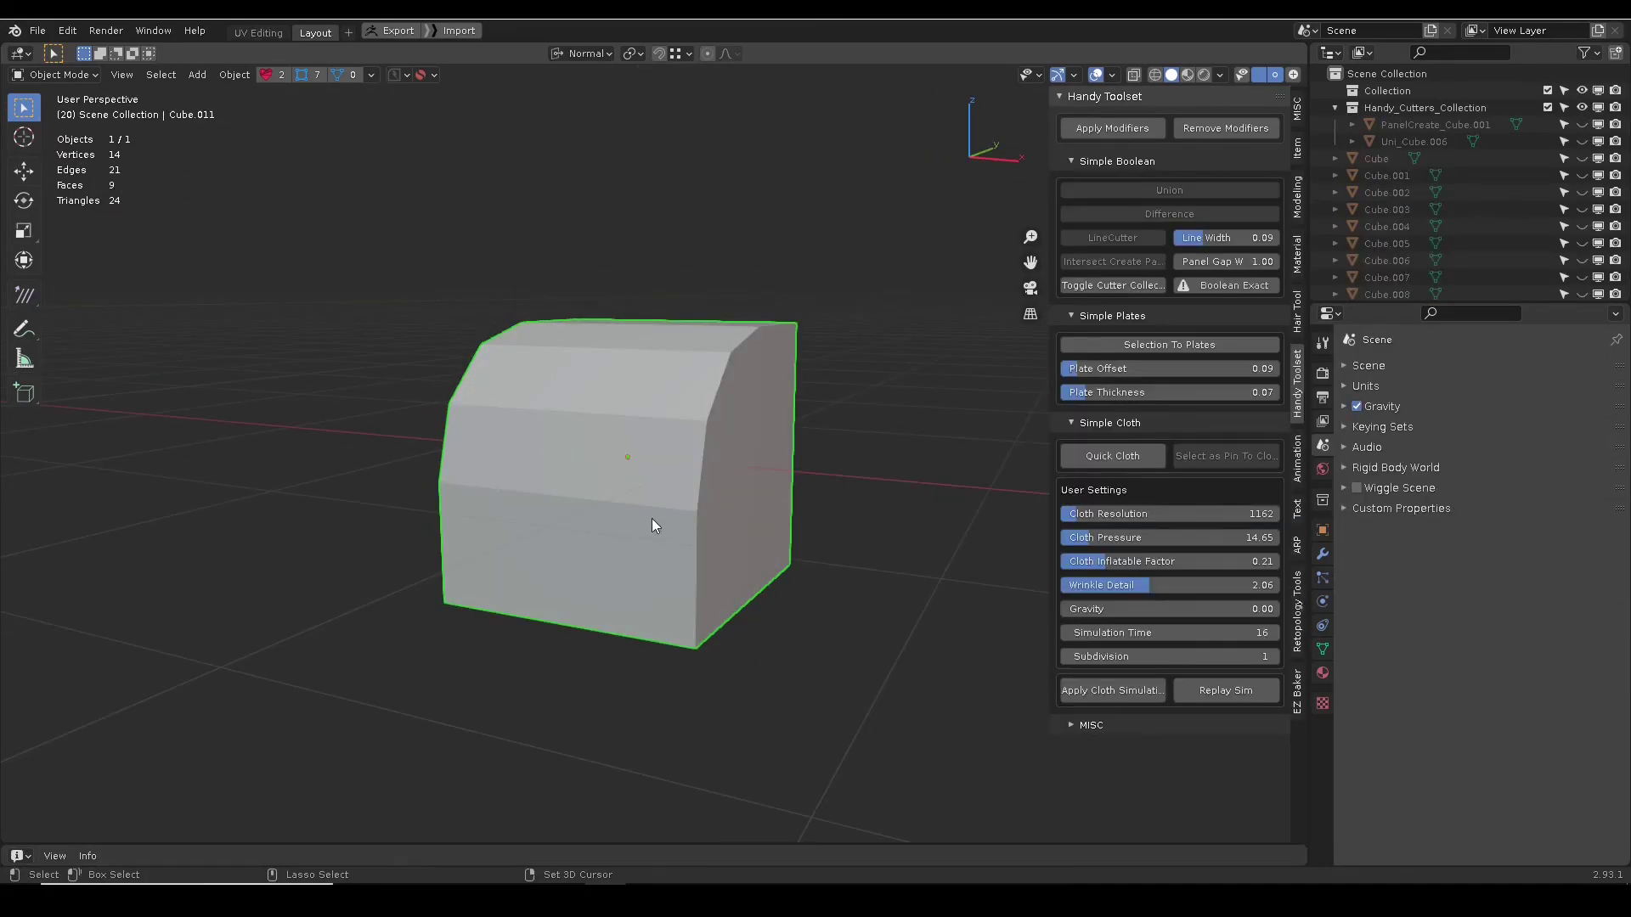
- Show the shortcut options for Quick Cloth and filter the preferences keymap by "handy" to list the add-on's shortcuts
{"action": "middle_click_drag", "start_coordinate": [639, 522], "coordinate": [668, 452]}
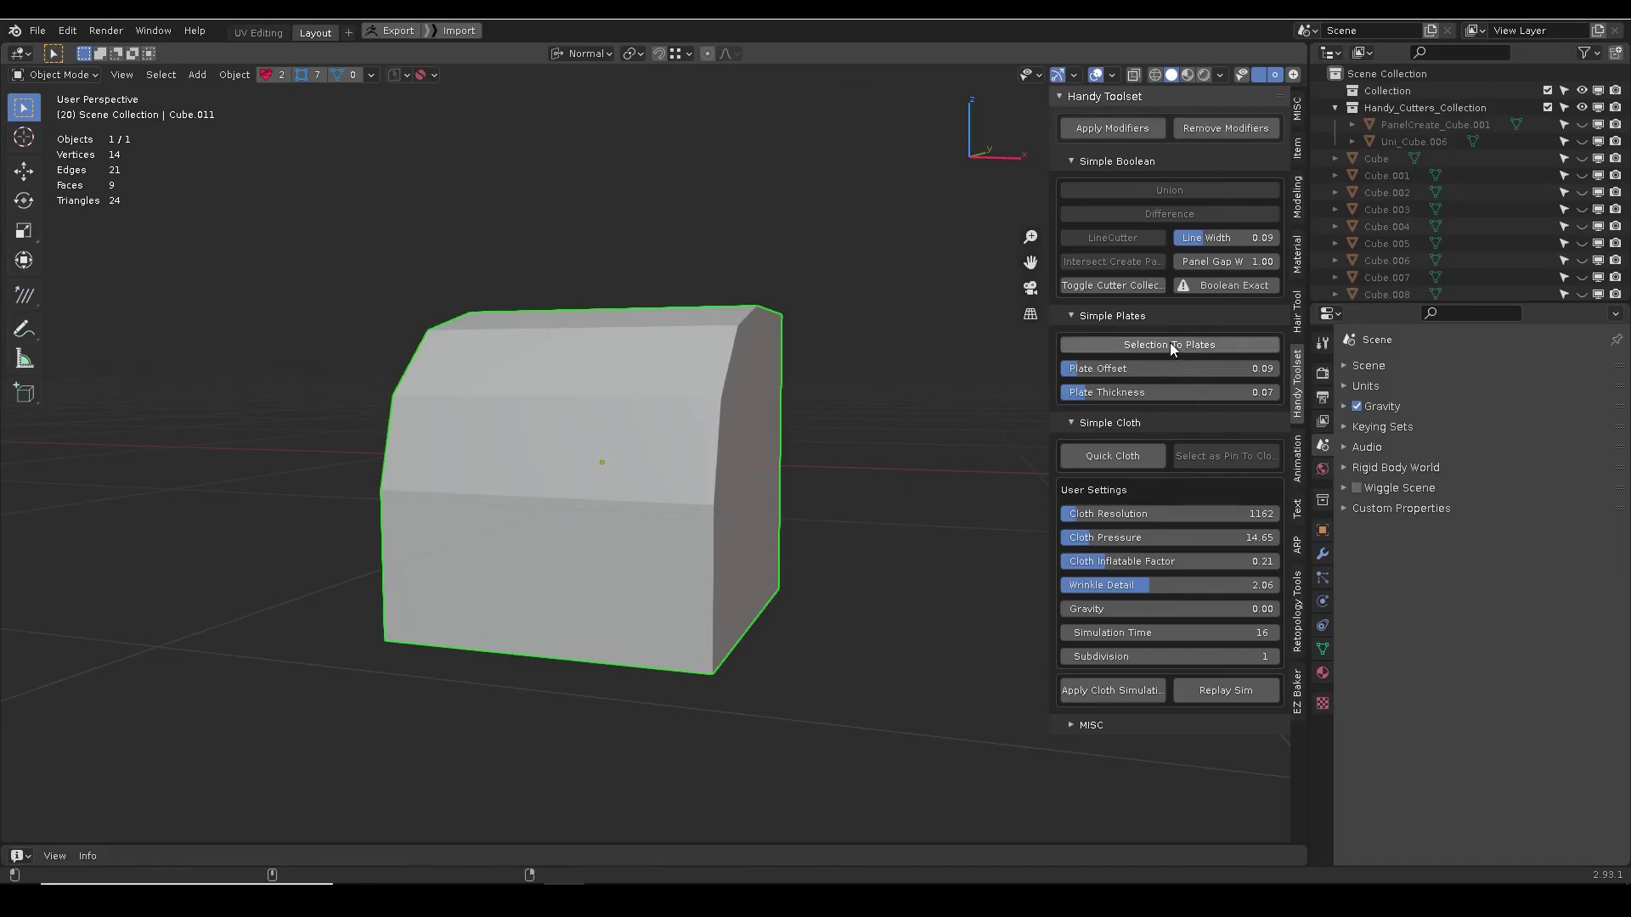
{"action": "right_click", "coordinate": [1096, 456]}
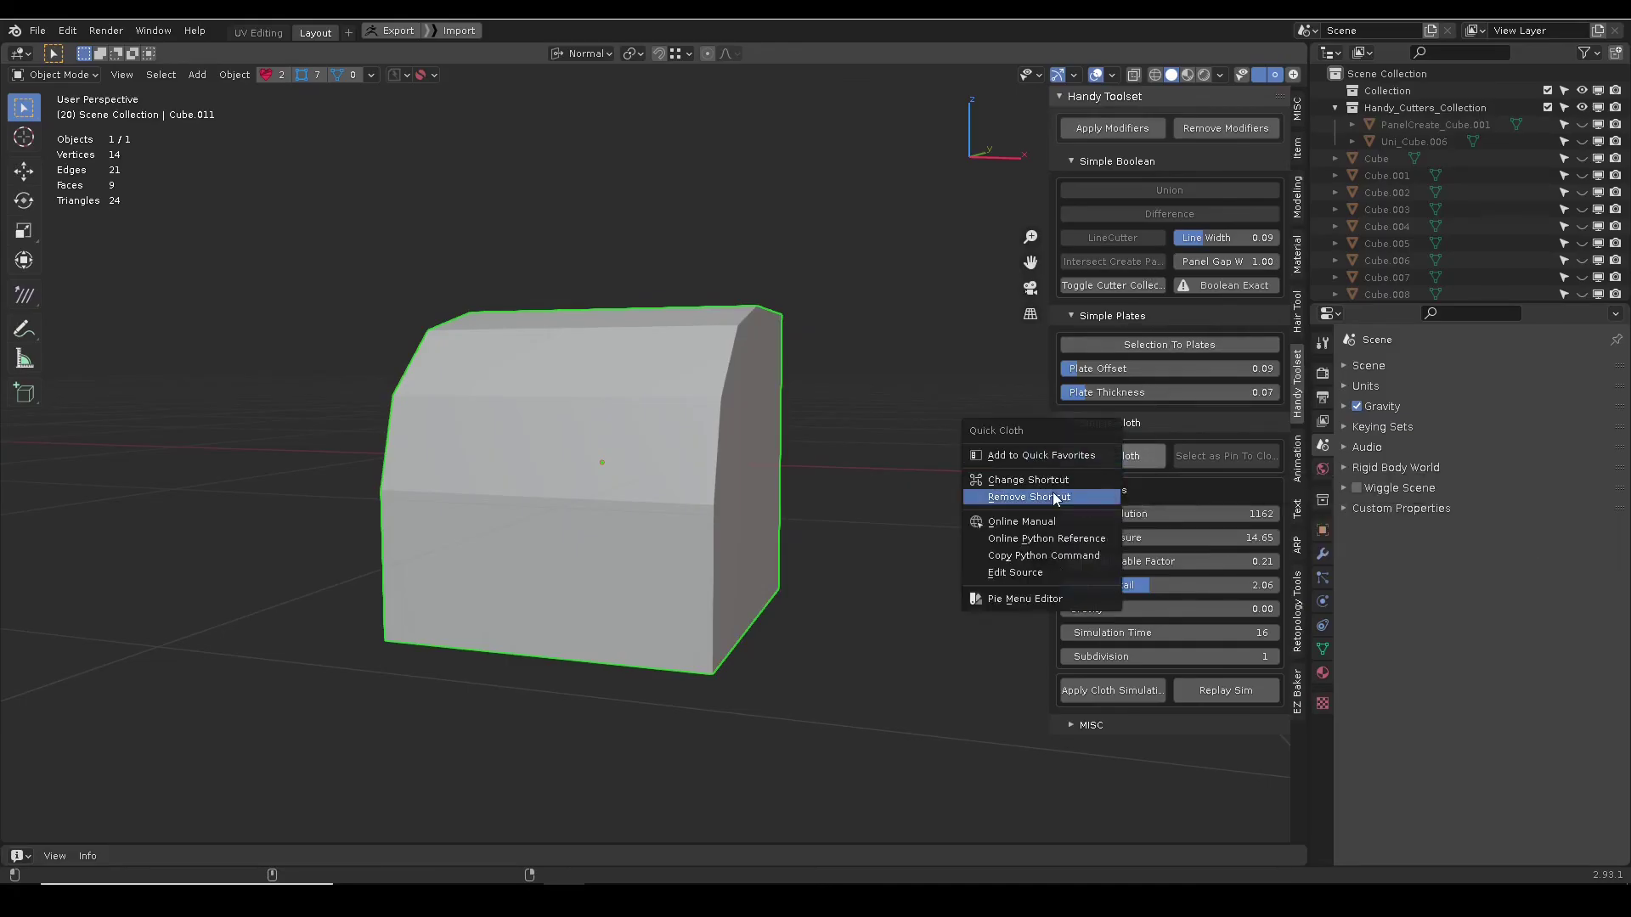
{"action": "left_click", "coordinate": [67, 30]}
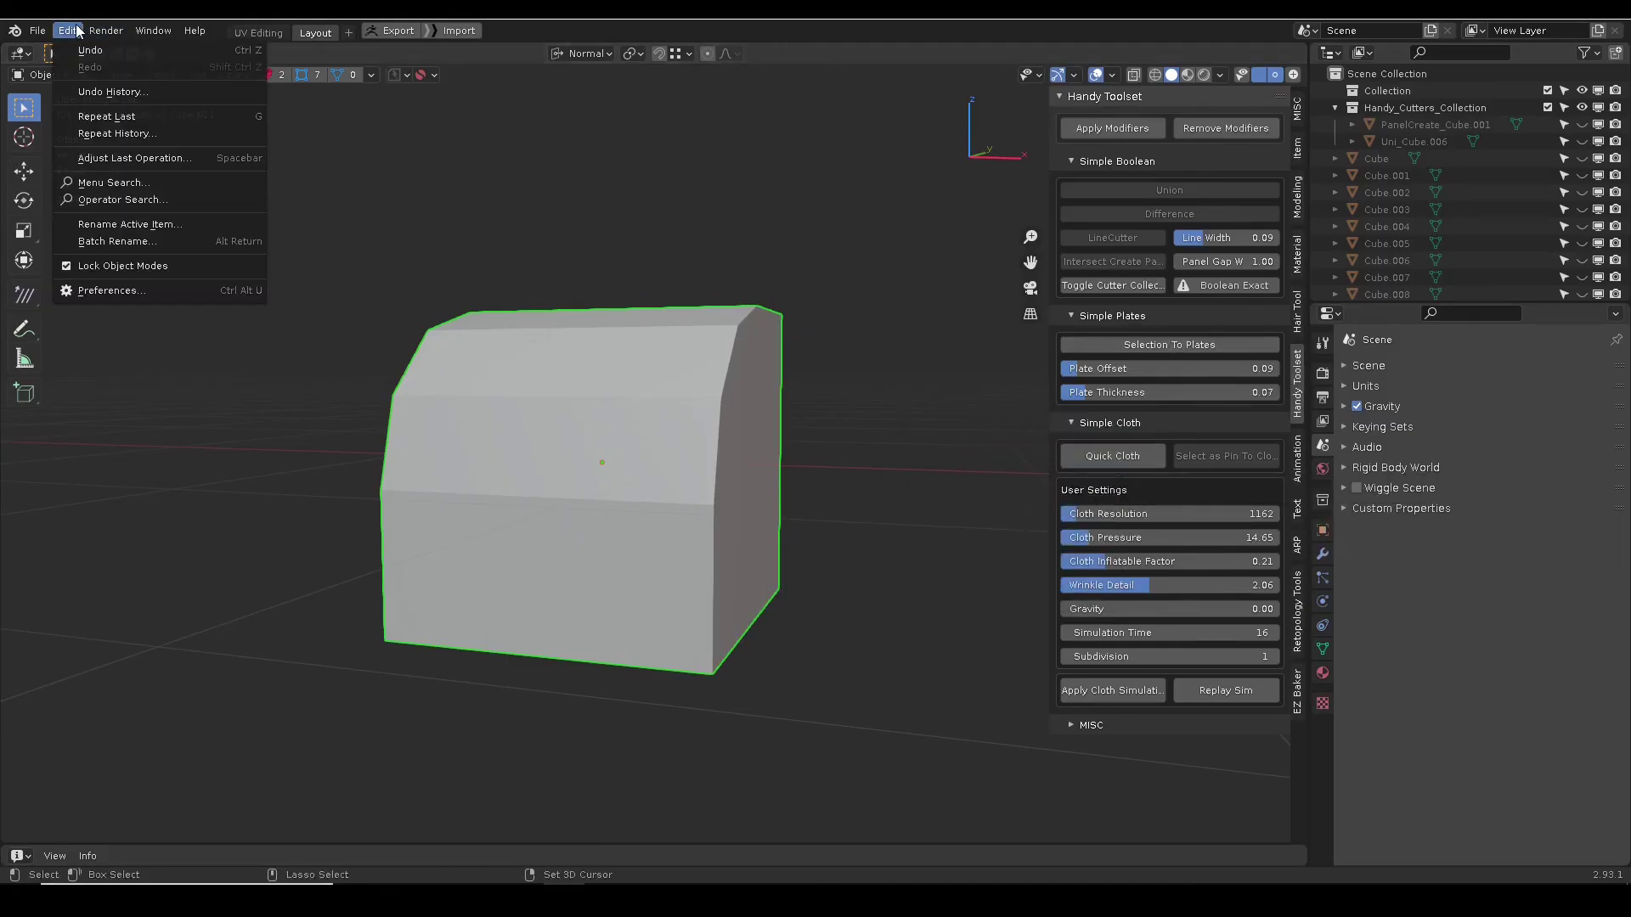
{"action": "left_click", "coordinate": [108, 292]}
{"action": "left_click_drag", "start_coordinate": [326, 59], "coordinate": [580, 104]}
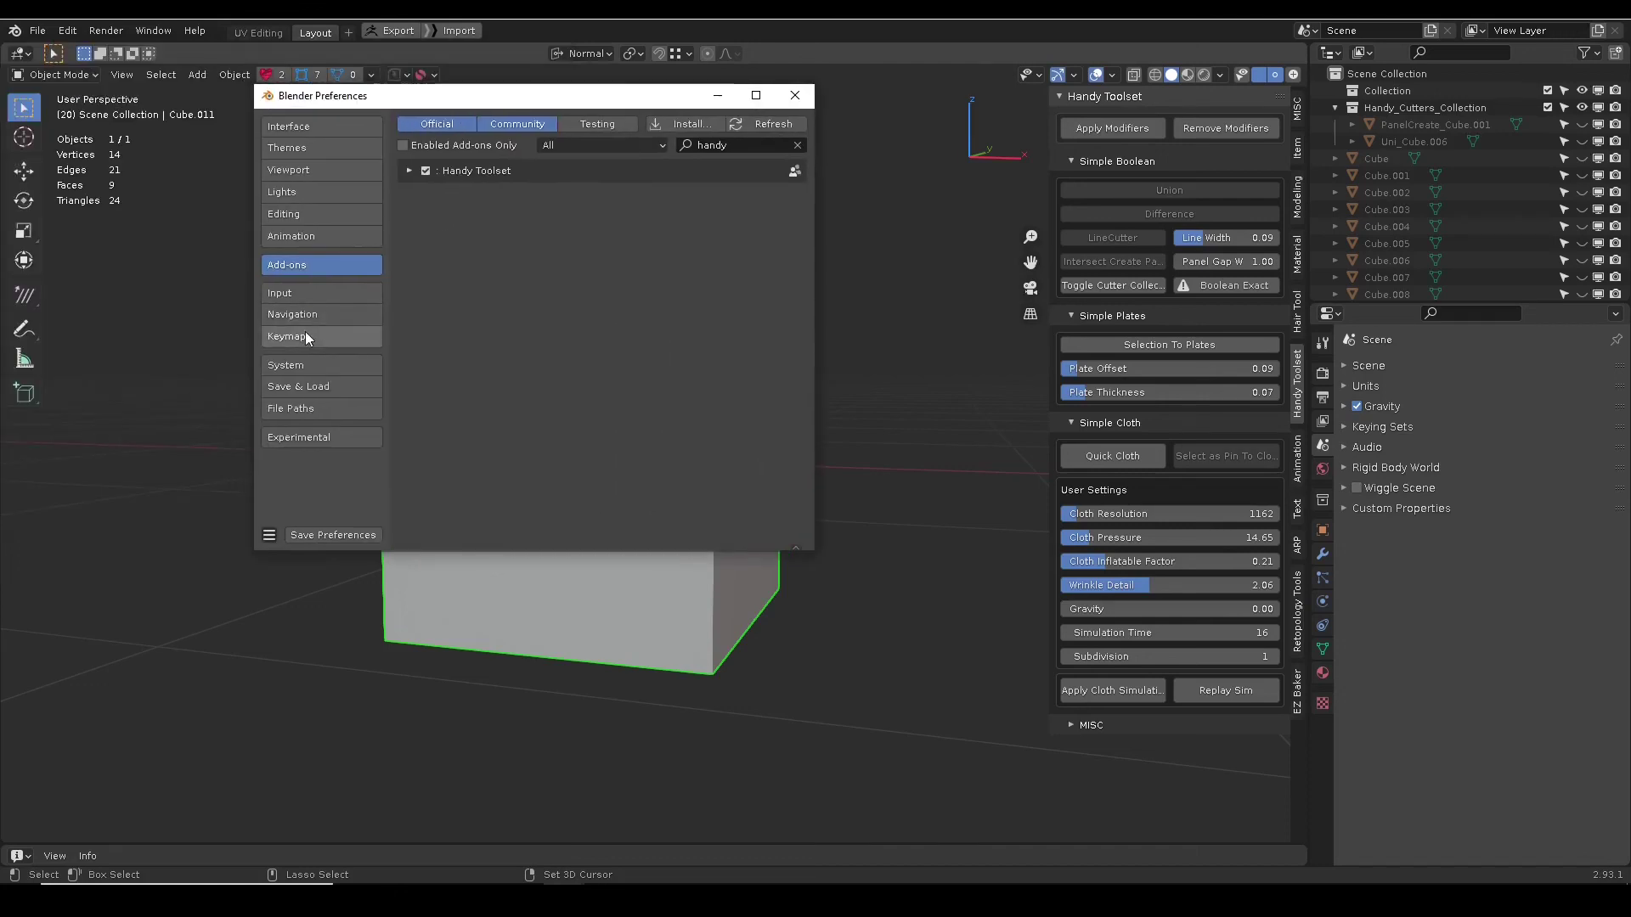
{"action": "left_click", "coordinate": [600, 145]}
{"action": "type", "text": "handy"}
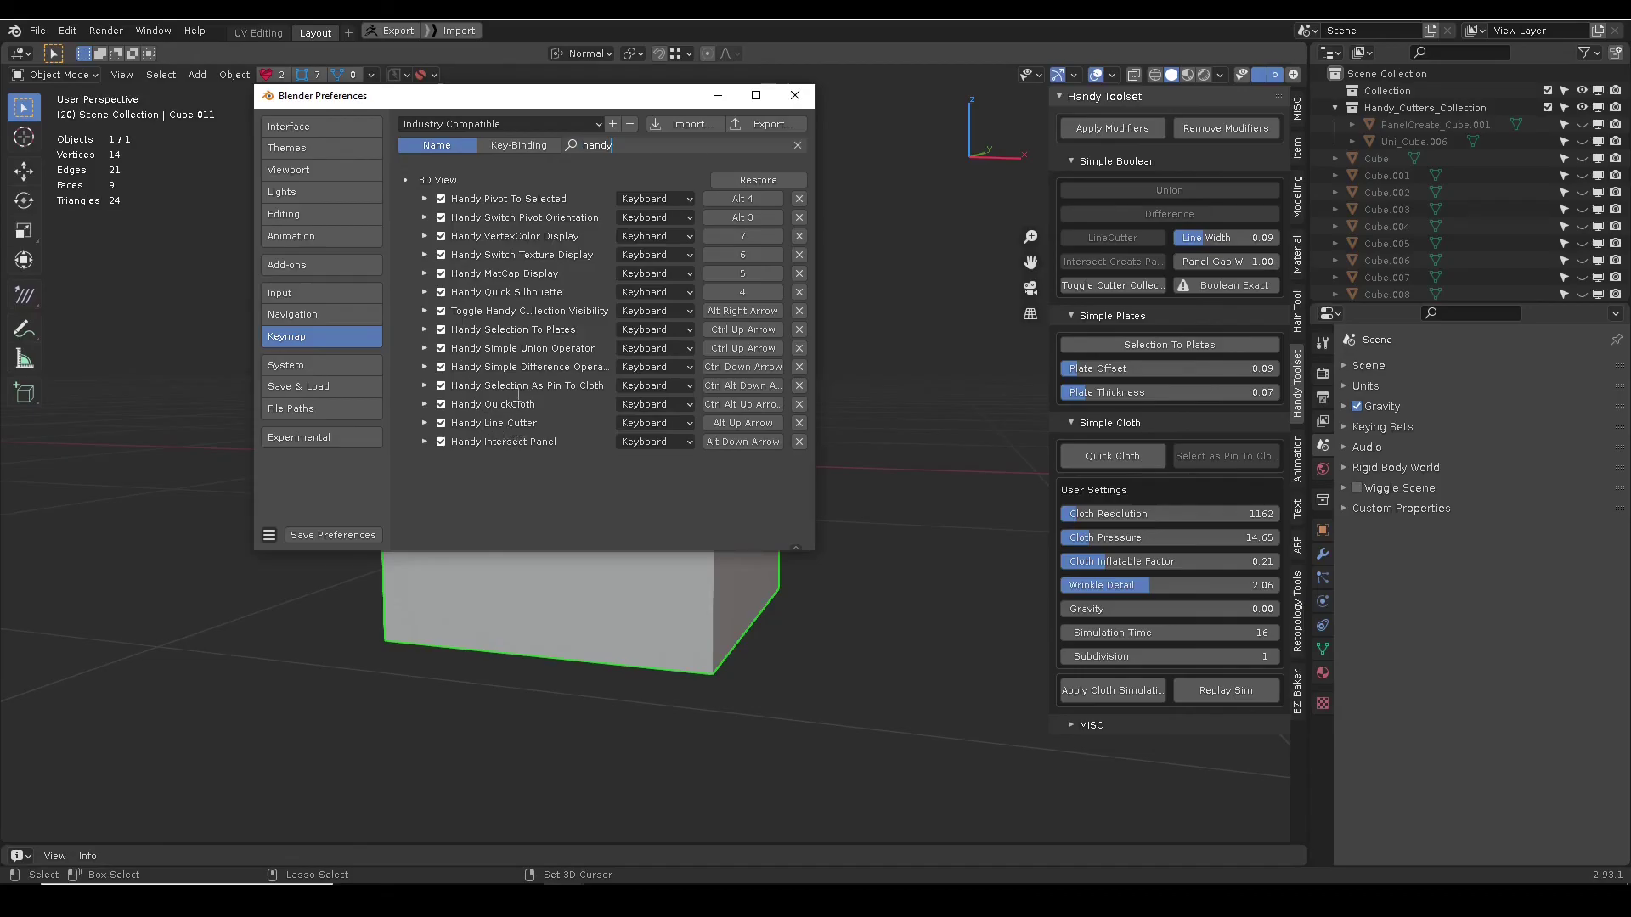
- Expand the Handy Pivot To Selected shortcut to view its key settings and close the preferences
{"action": "left_click", "coordinate": [441, 201]}
{"action": "left_click", "coordinate": [425, 197]}
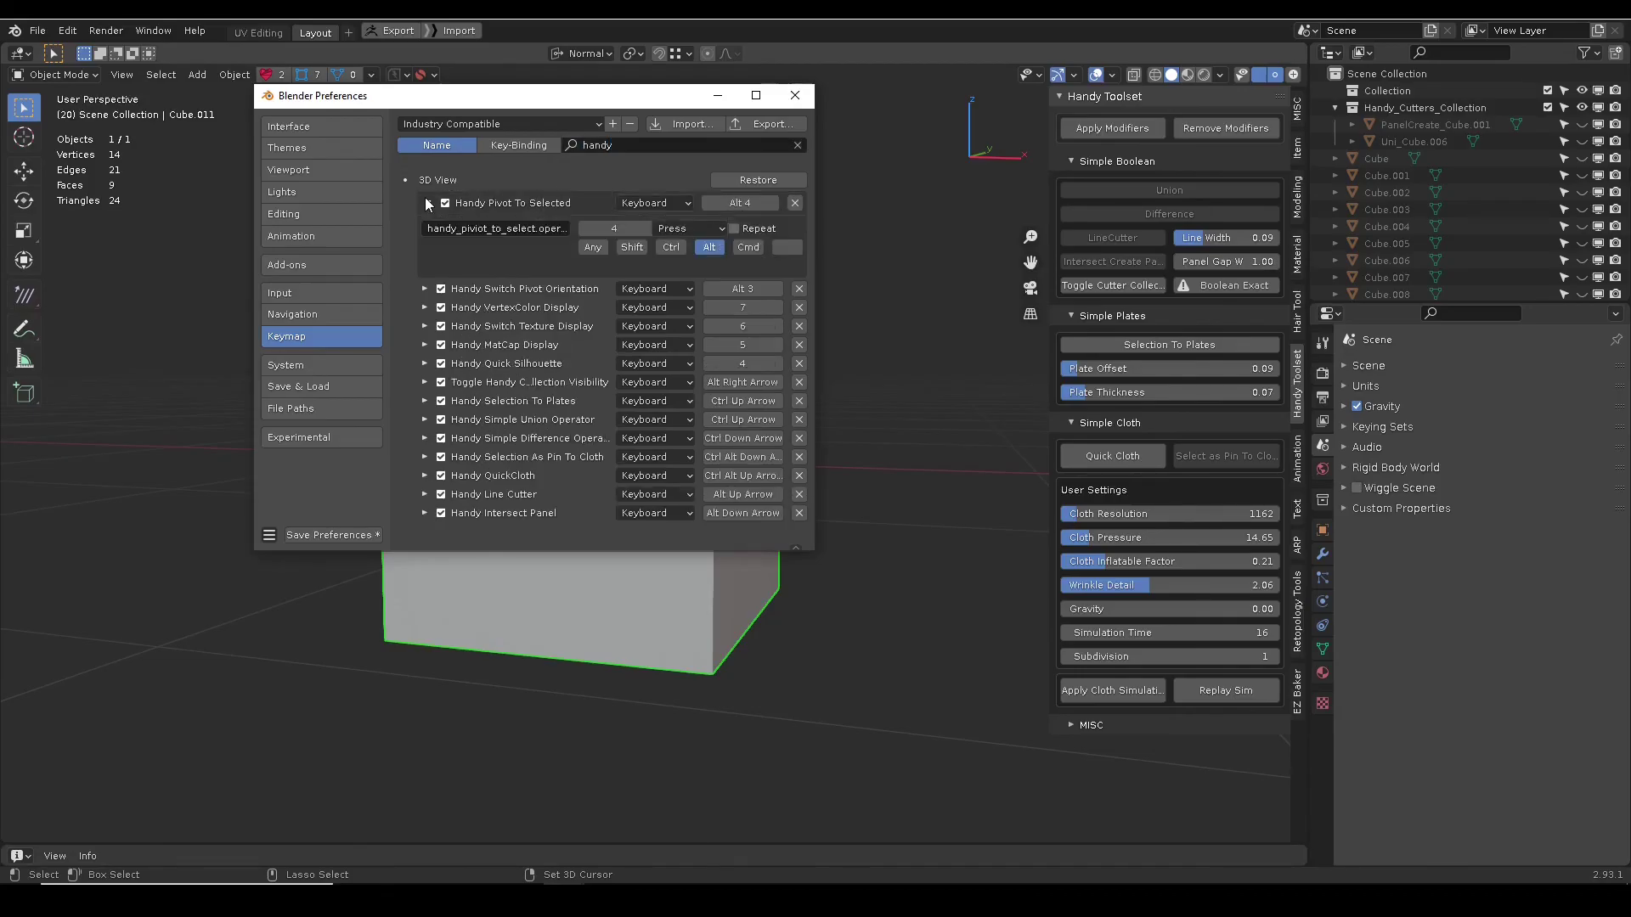
{"action": "left_click", "coordinate": [794, 96]}
{"action": "left_click_drag", "start_coordinate": [681, 440], "coordinate": [669, 462], "text": "alt"}
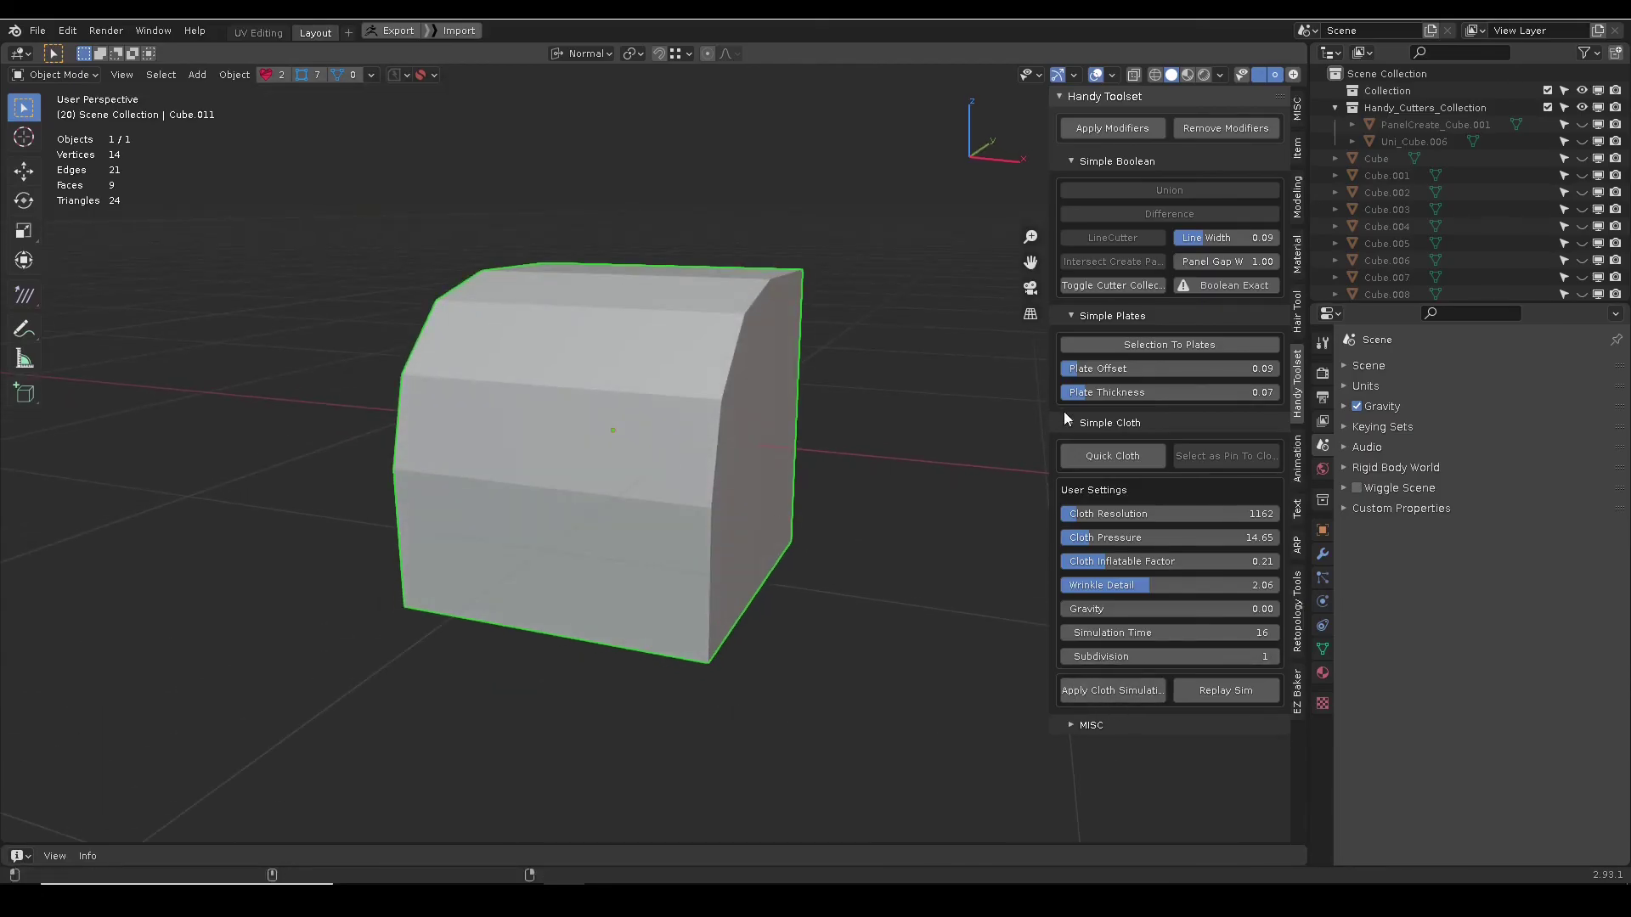